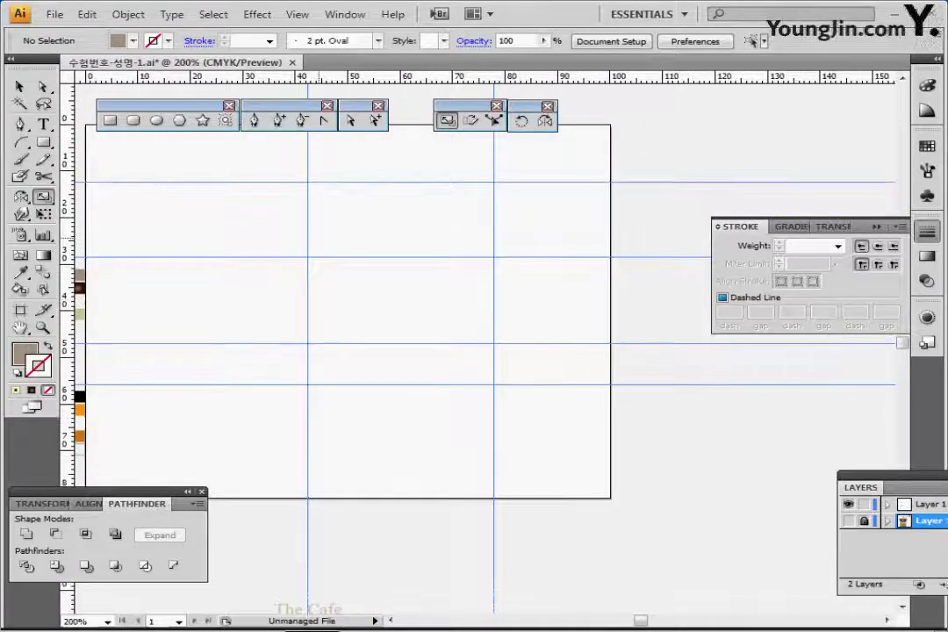
Draw a black octagon with a 19 mm radius, centred on the 42 mm vertical guide below the horizontal guides
left_click(79, 397, "ctrl")
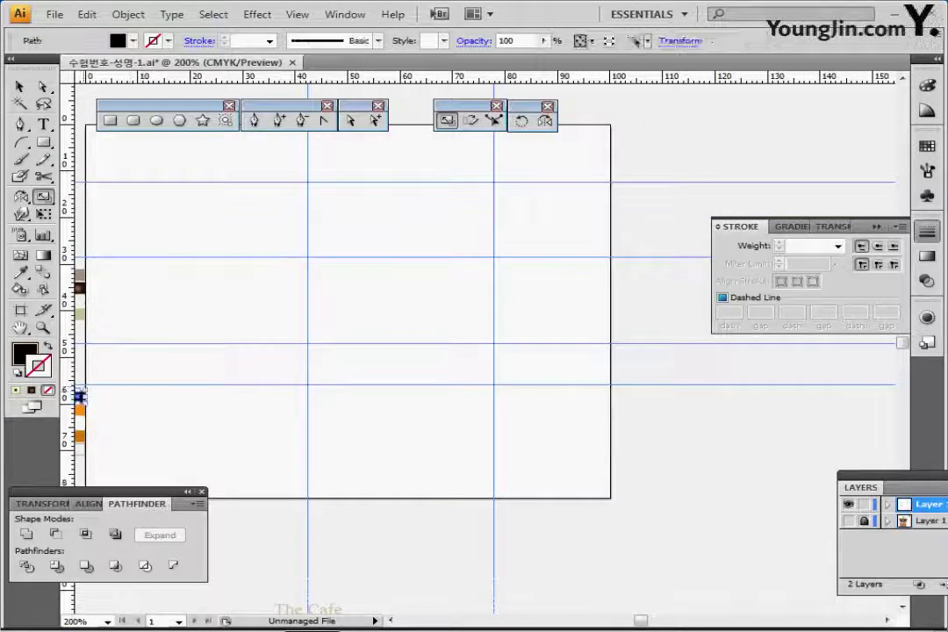
left_click(96, 156, "ctrl")
left_click(180, 120)
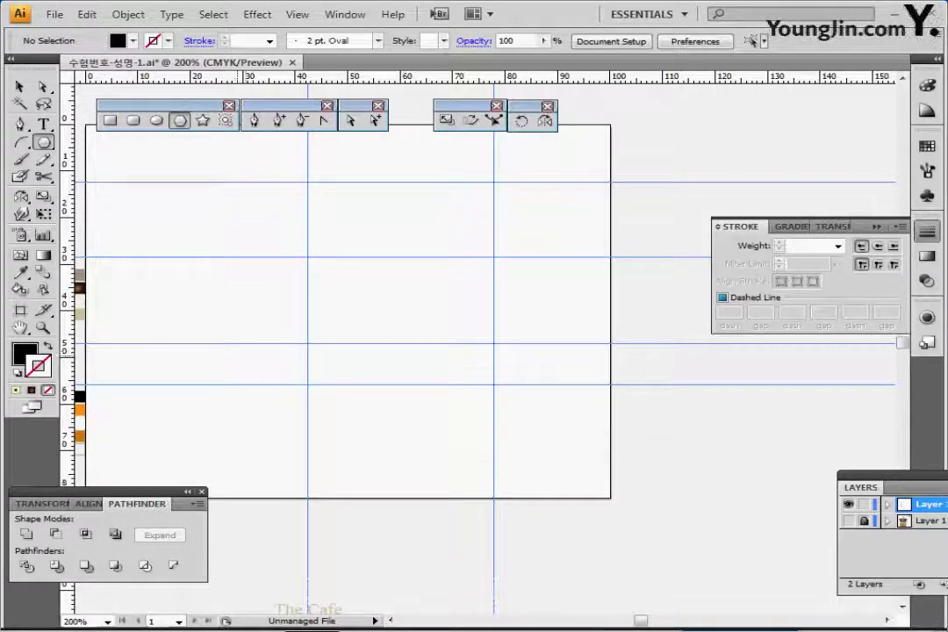
left_click(308, 413)
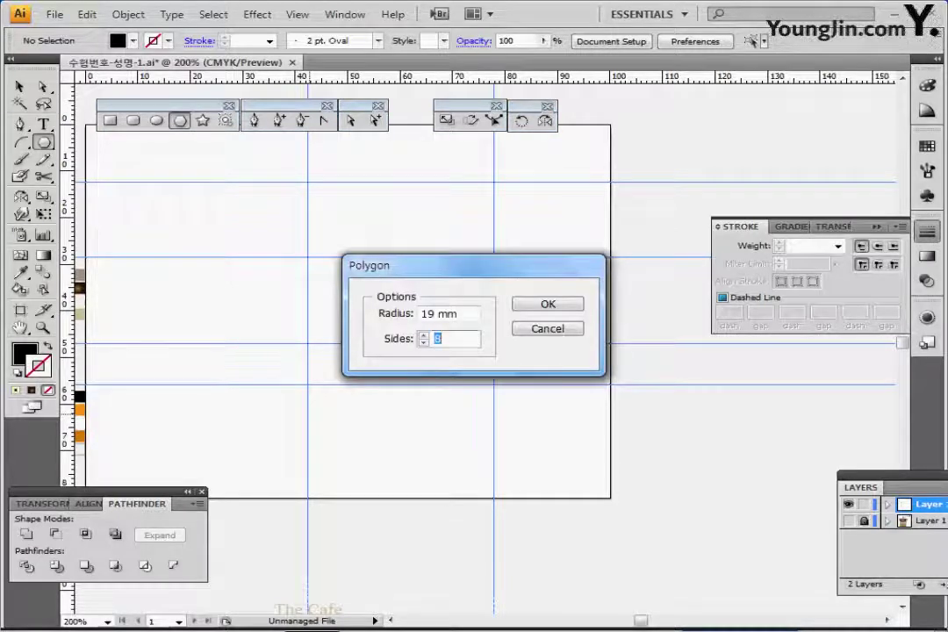
key("Return")
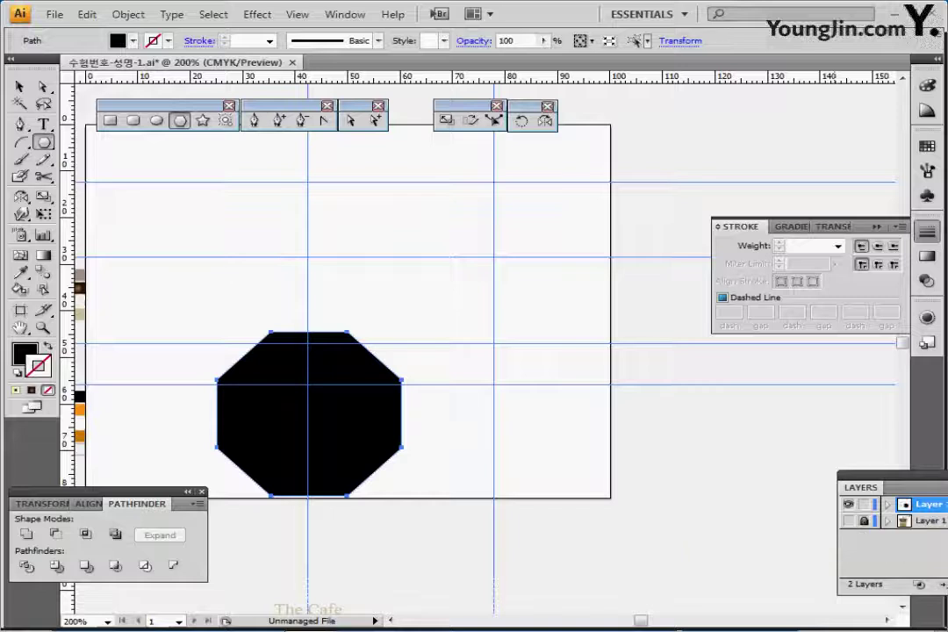
Show the template layer in outline view and nudge the octagon down and left to match the template's outer label frame
key("ctrl+y")
left_click(848, 520)
left_click(350, 444, "ctrl")
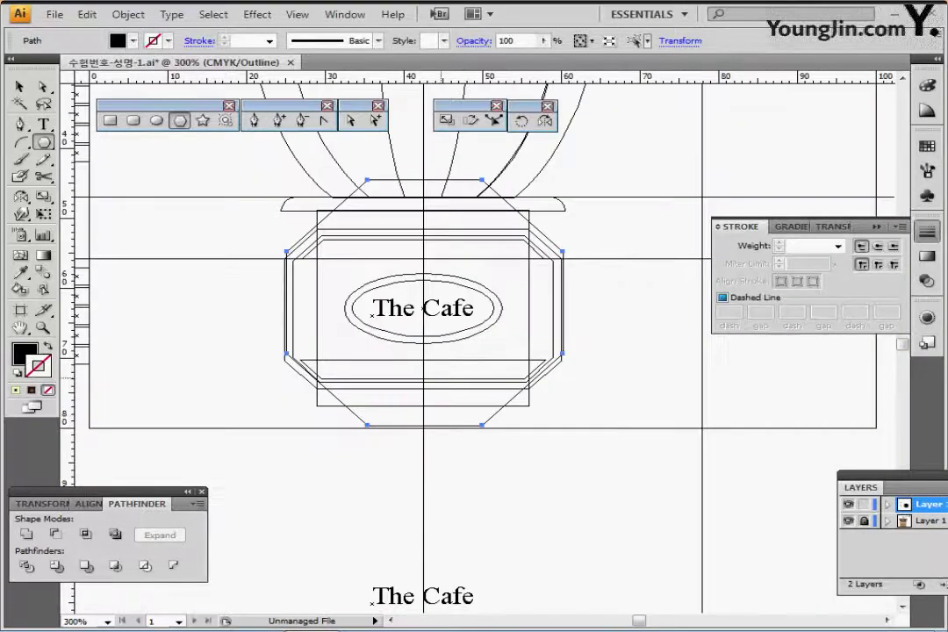
key("ctrl+equal")
key("Down")
key("Down")
key("Down")
key("Down")
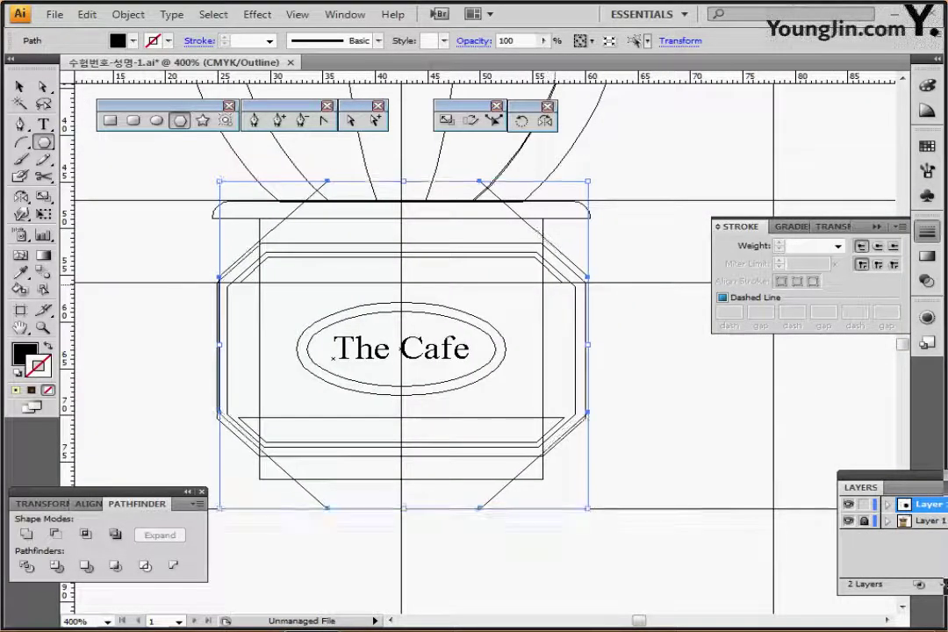
key("Left")
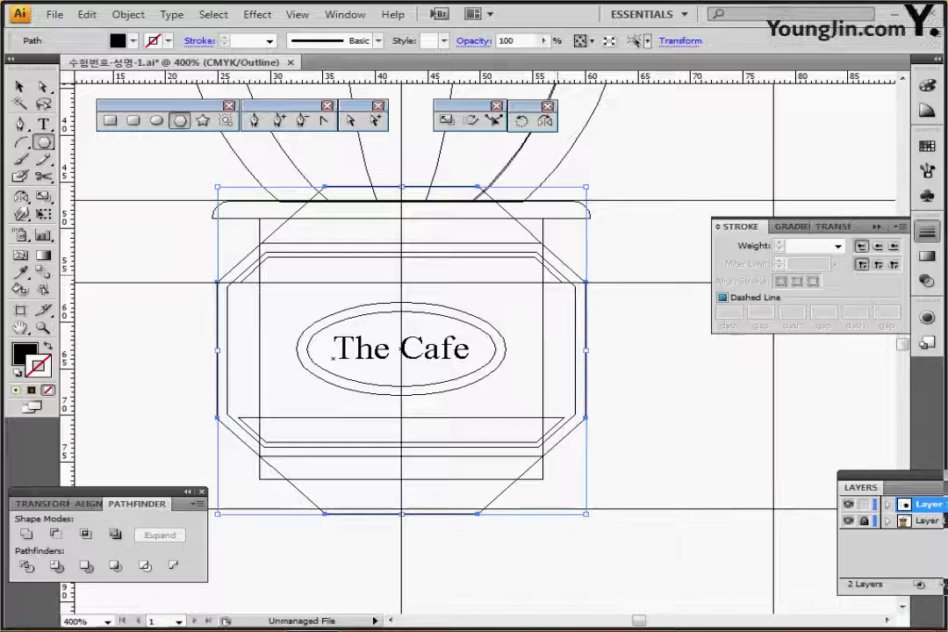
key("ctrl+shift+b")
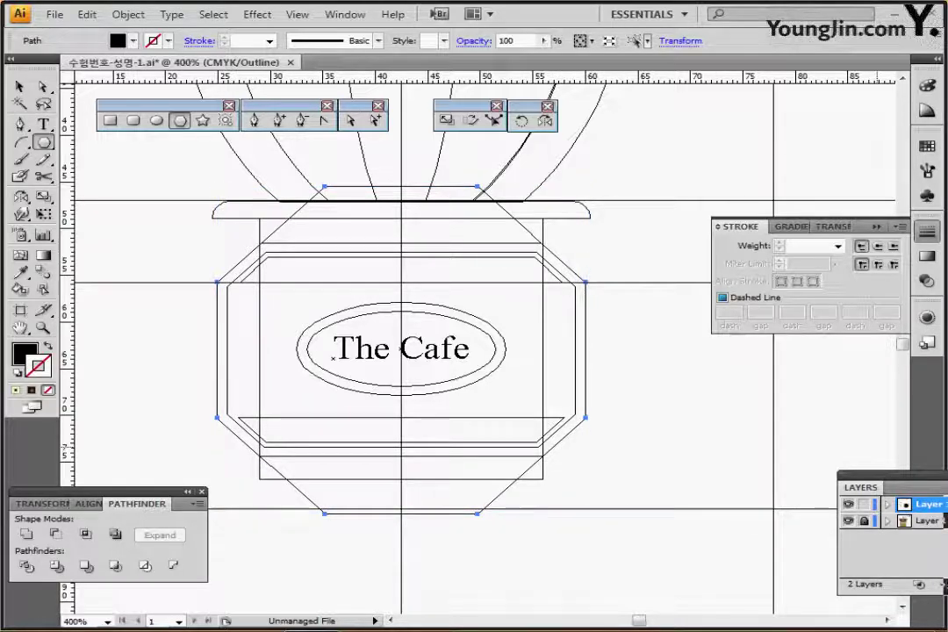
key("ctrl+y")
key("ctrl+shift+b")
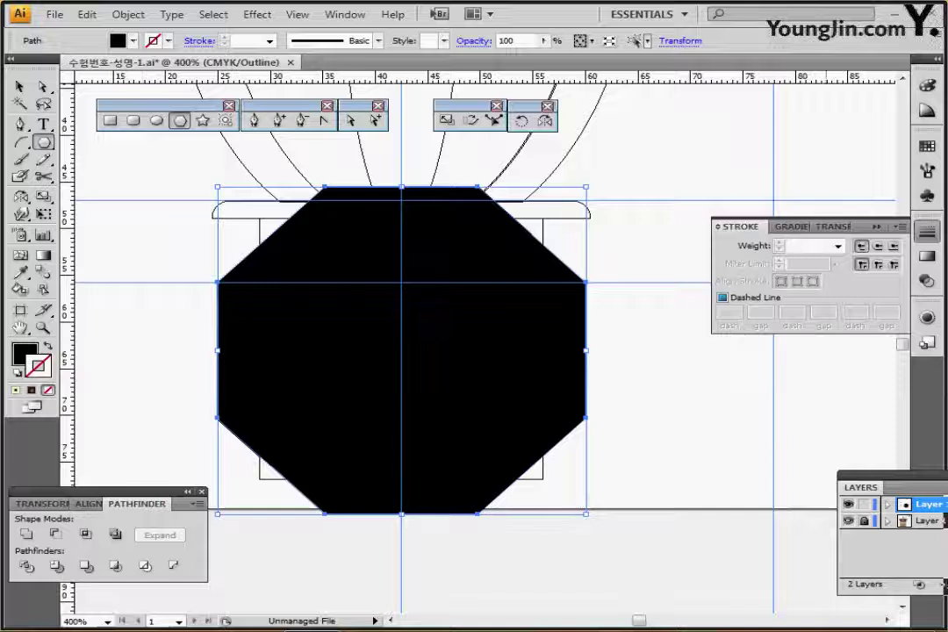
left_click(848, 521)
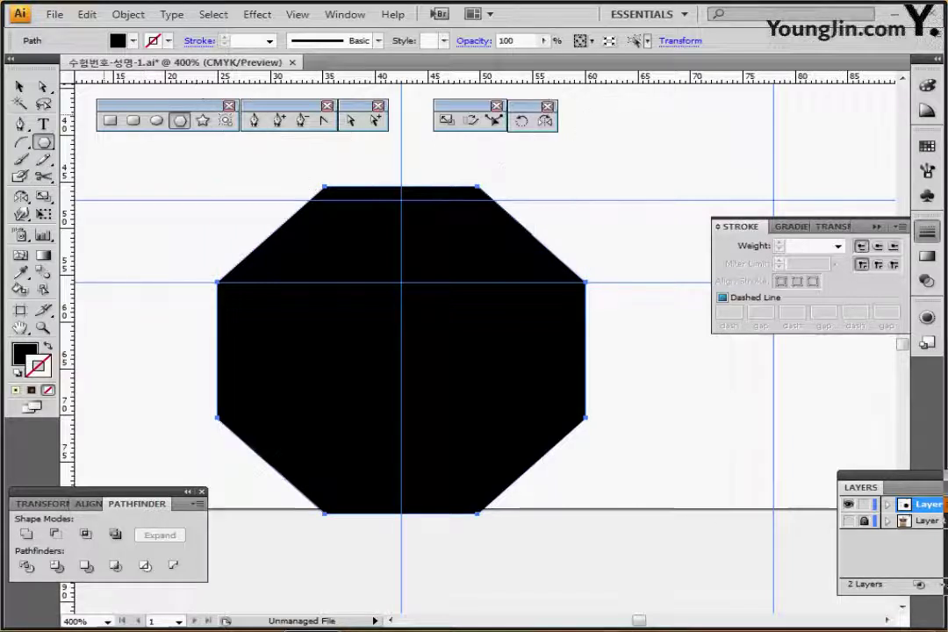
key("ctrl+shift+b")
key("ctrl+y")
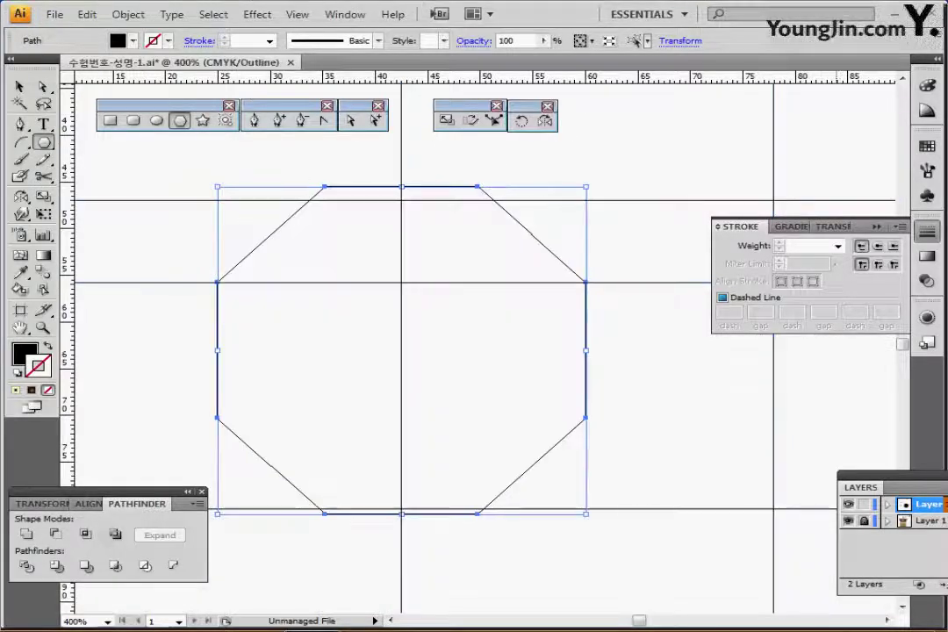
Draw a rectangle about 43 mm wide and 20 mm high across the octagon, matching the upper and lower edges of the label frame
key("m")
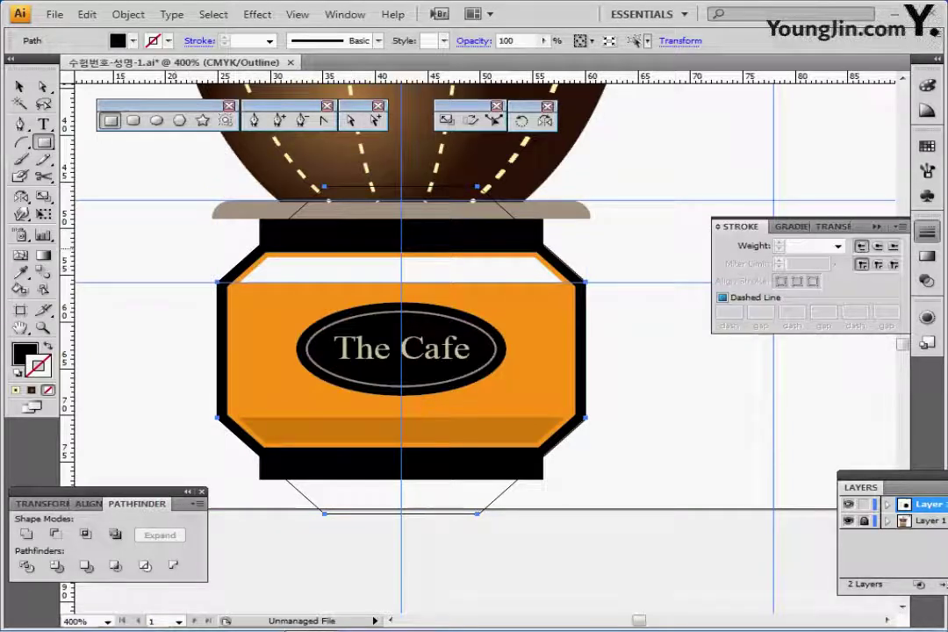
left_click_drag(161, 250, 608, 455)
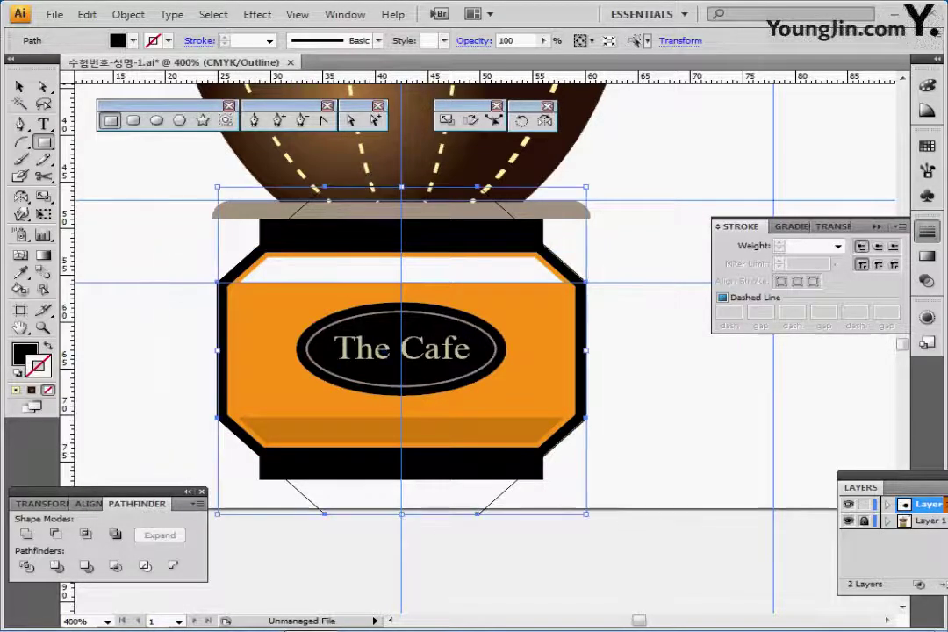
key("ctrl+y")
key("ctrl+shift+b")
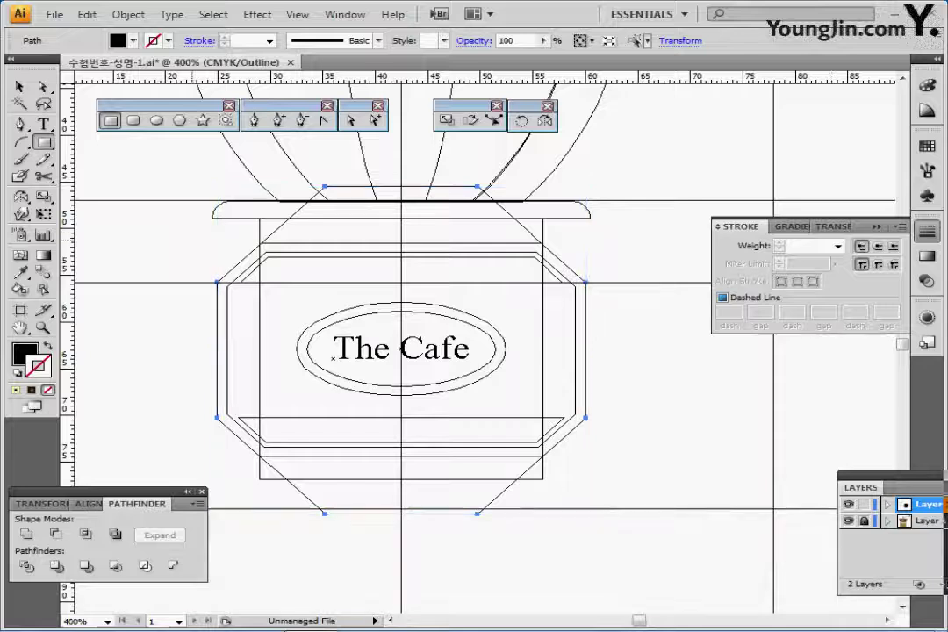
left_click_drag(187, 245, 637, 454)
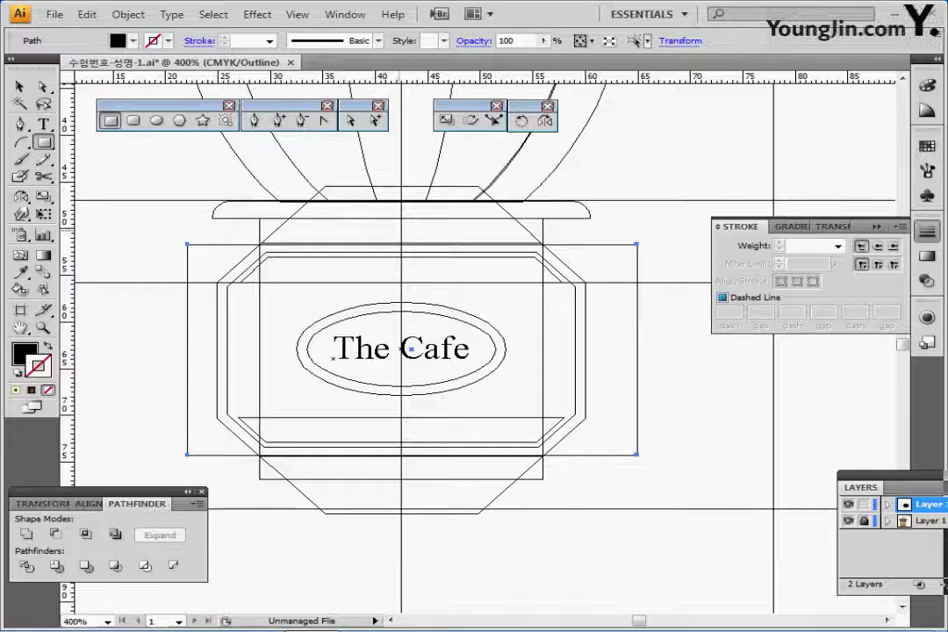
left_click_drag(412, 244, 412, 243)
Hide the template layer and intersect the octagon with the rectangle into one cut-corner black shape
left_click(848, 521)
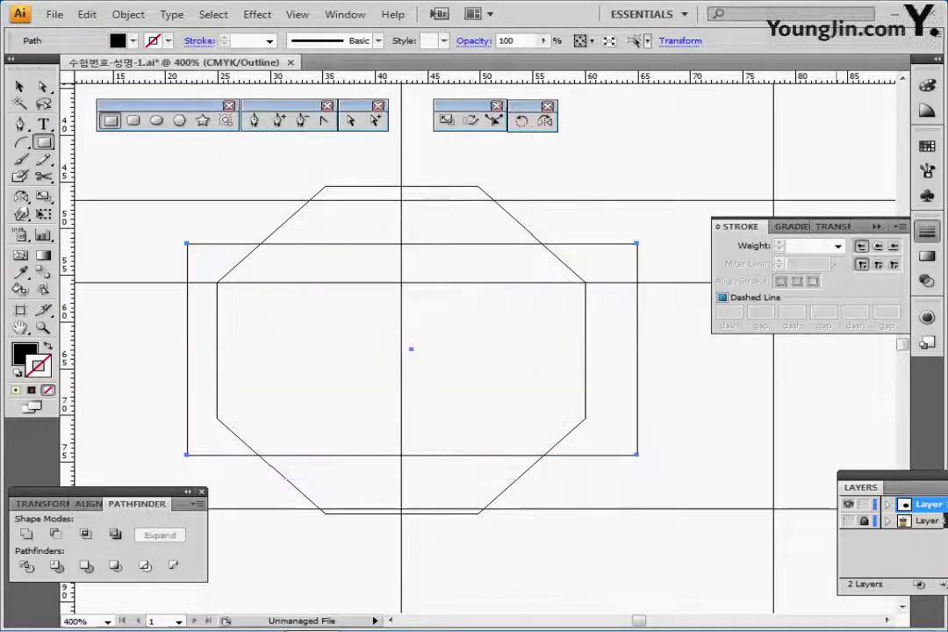
key("ctrl+y")
key("ctrl+shift+a")
key("ctrl+a")
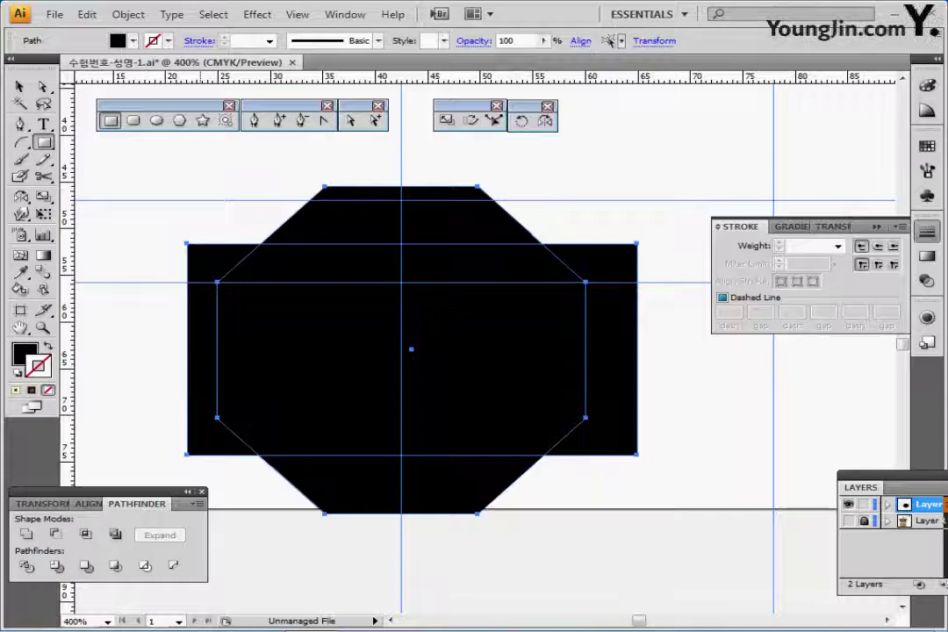
left_click(85, 535)
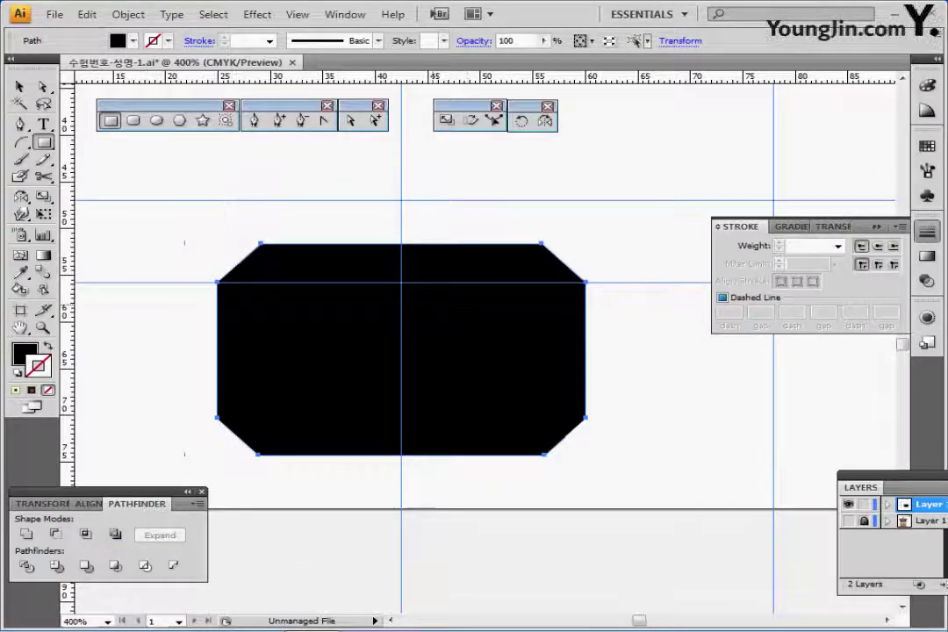
Offset the black shape's path by -1 mm with miter joins and fill the inner copy with the orange swatch colour
left_click(128, 14)
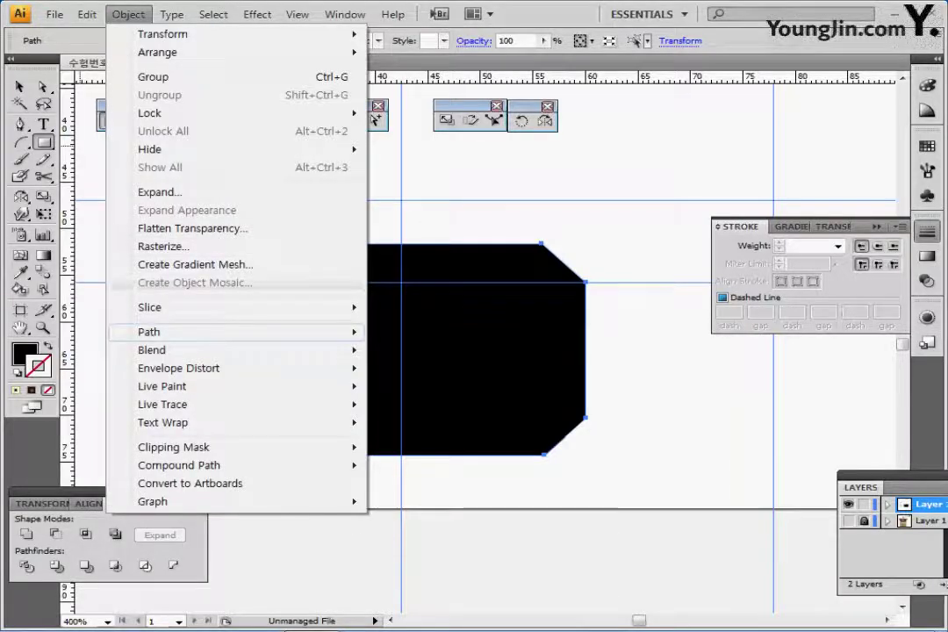
mouse_move(149, 332)
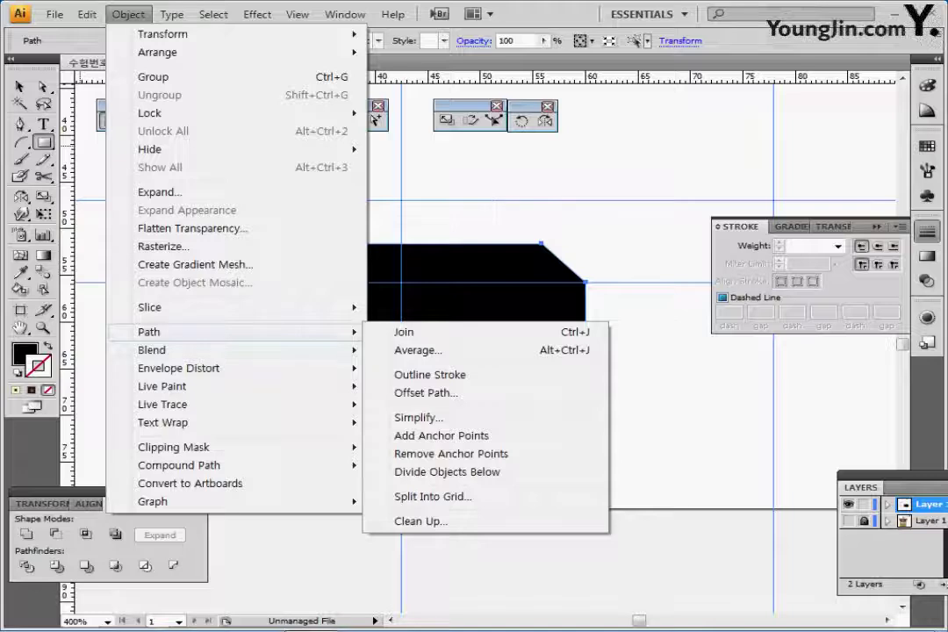
left_click(426, 392)
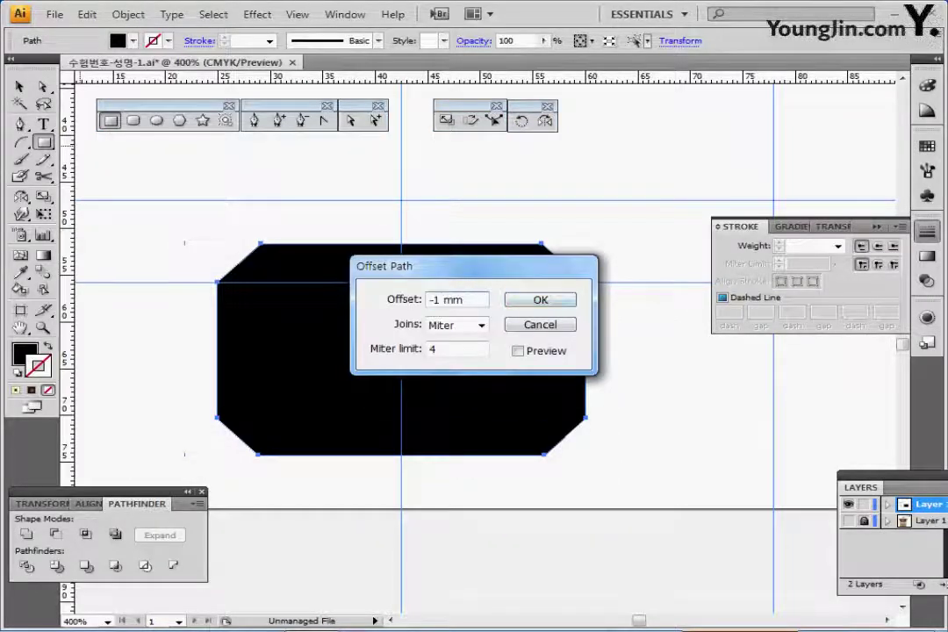
key("Return")
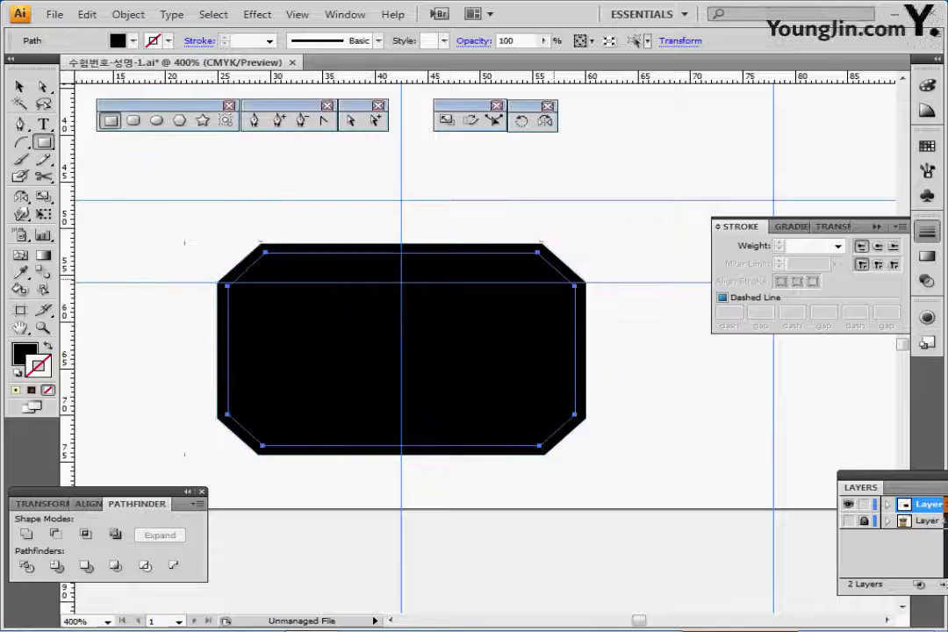
key("ctrl+minus")
key("ctrl+minus")
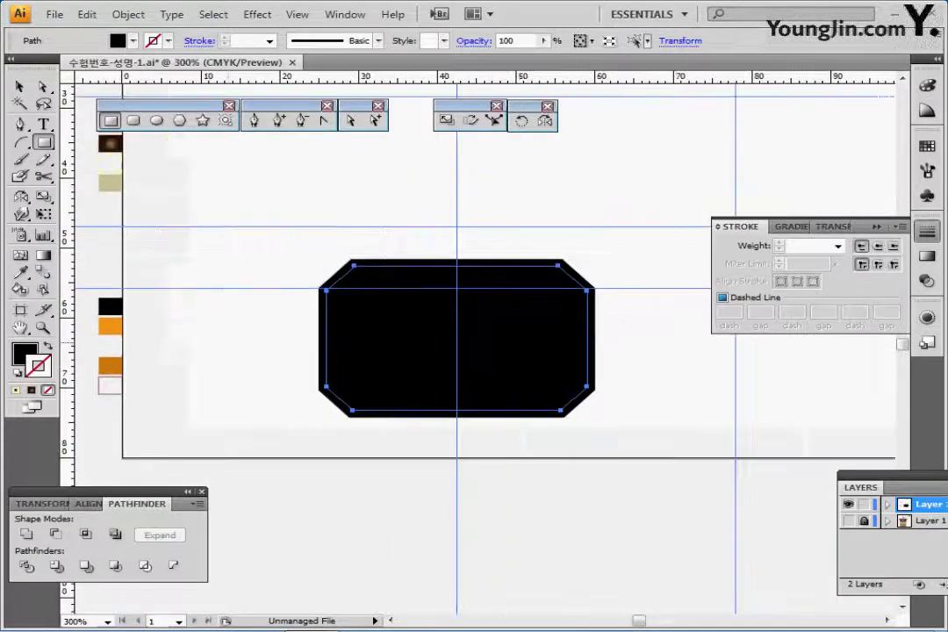
key("i")
left_click(111, 327)
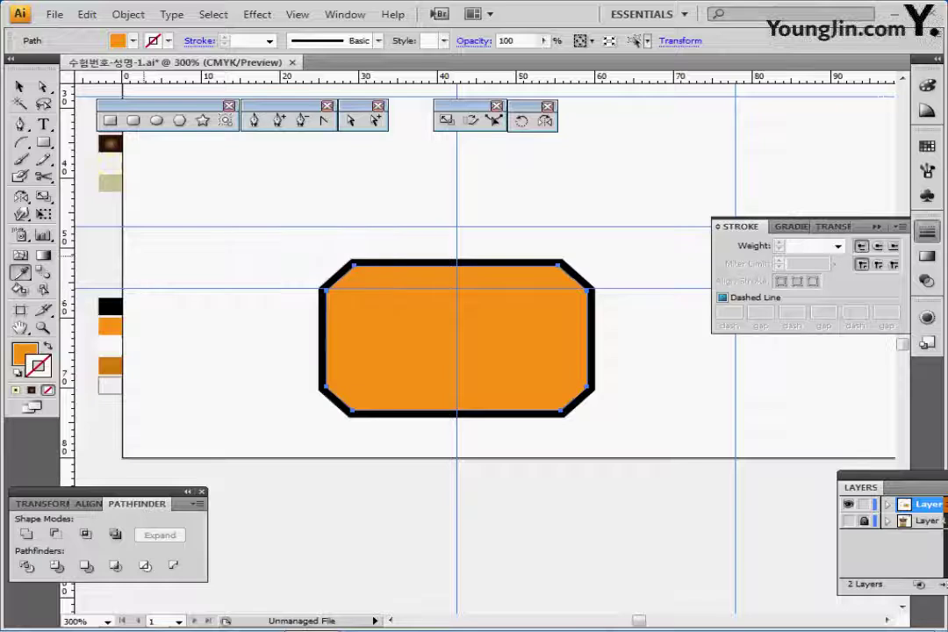
Offset the orange shape's path by -0.5 mm and fill the new inner shape with the white swatch colour
left_click(128, 14)
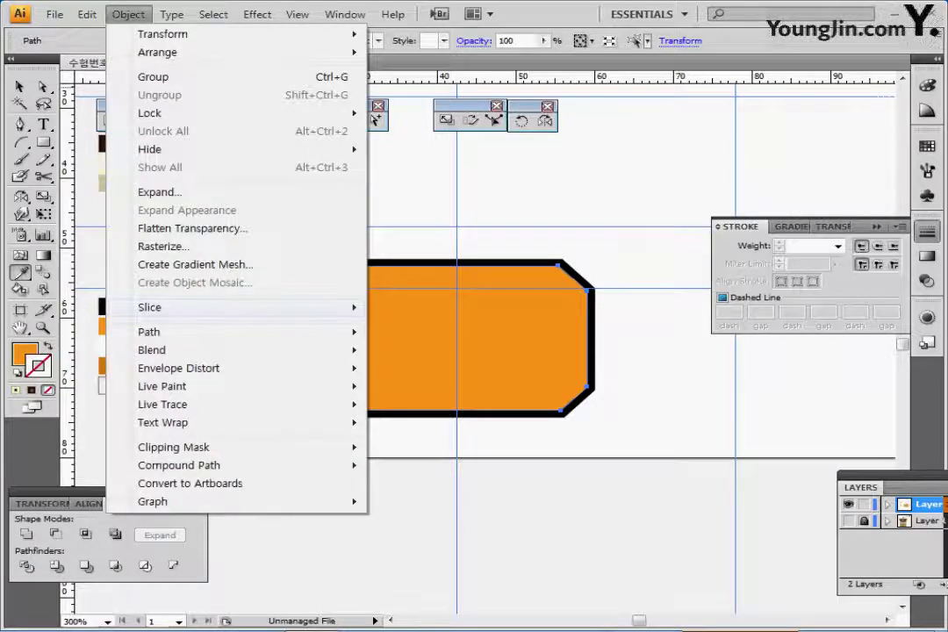
mouse_move(176, 332)
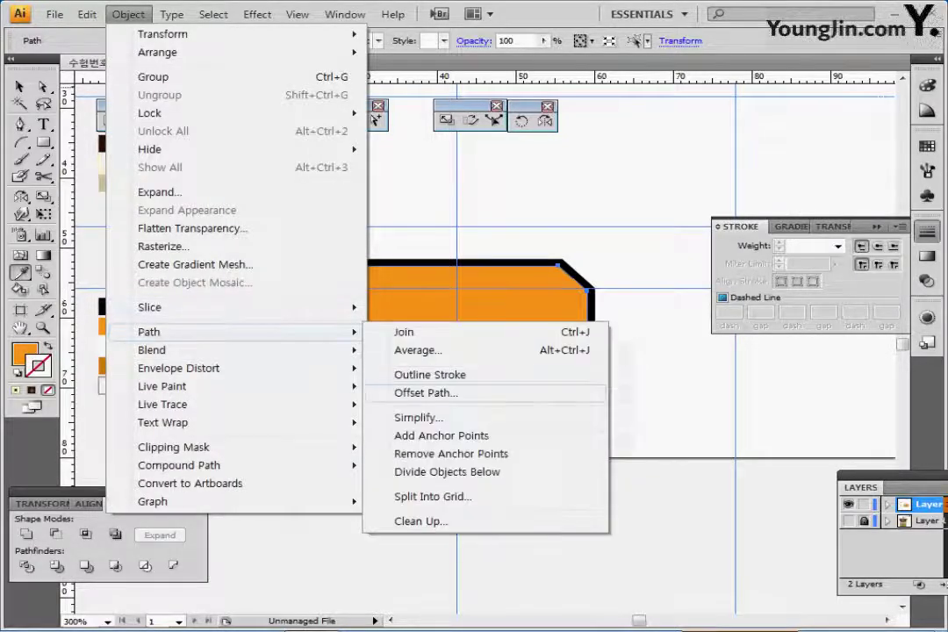
left_click(426, 393)
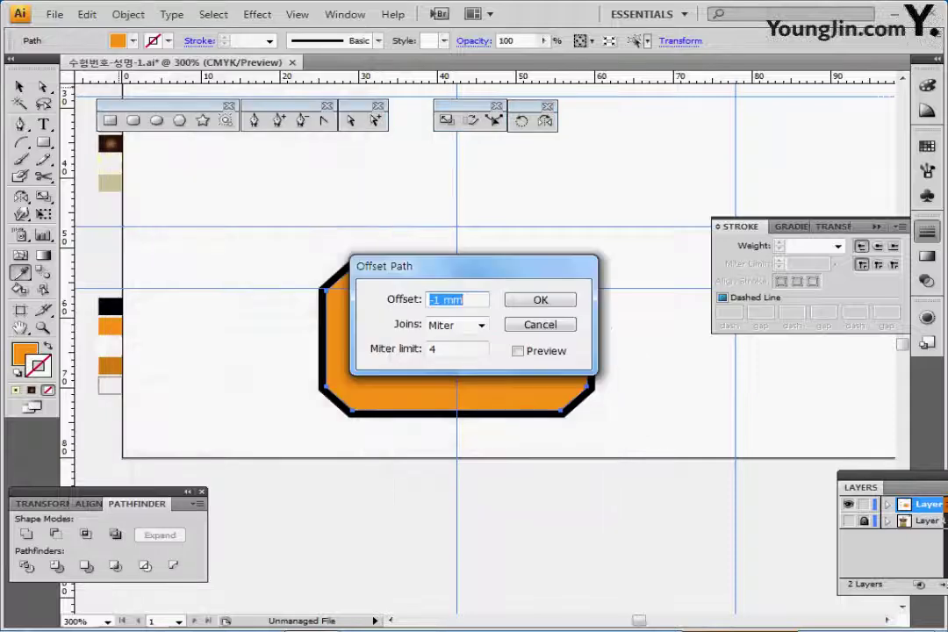
type("-.5")
key("Return")
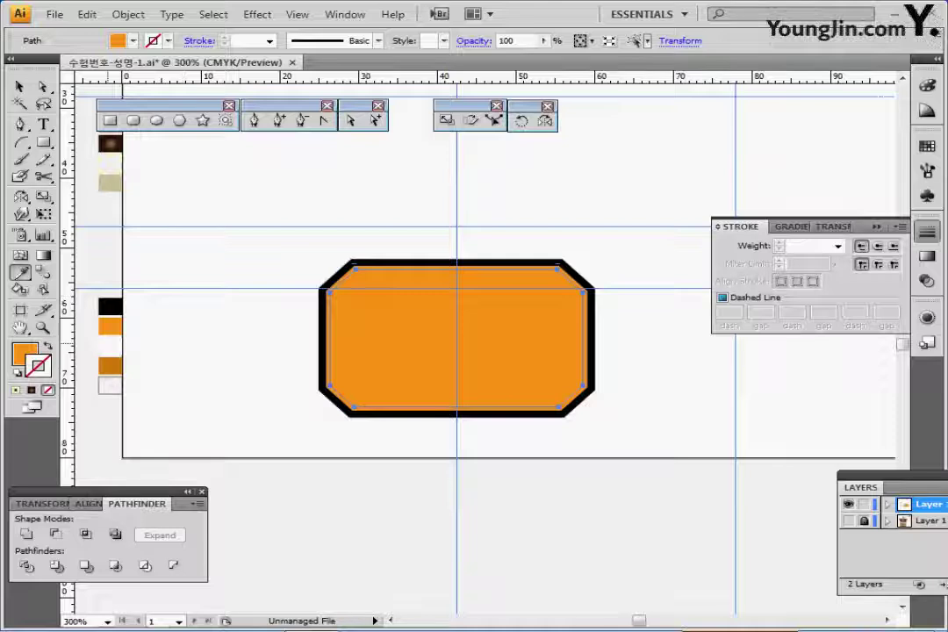
left_click(109, 343)
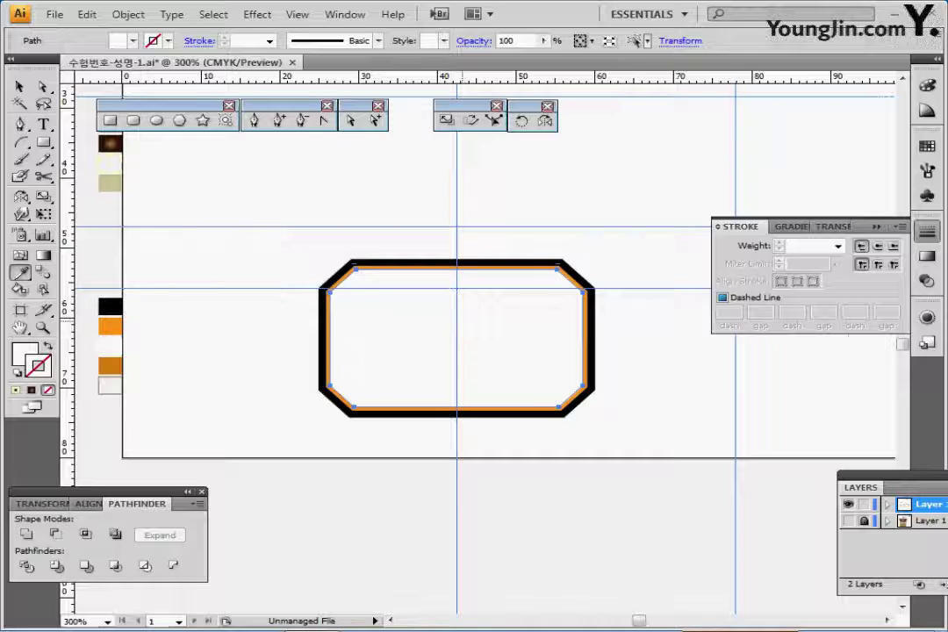
Draw a white rectangle about 46 mm wide and 13 mm high across the label, between the template's upper and lower trapezoid bands
left_click(463, 320, "ctrl")
left_click_drag(486, 364, 349, 319)
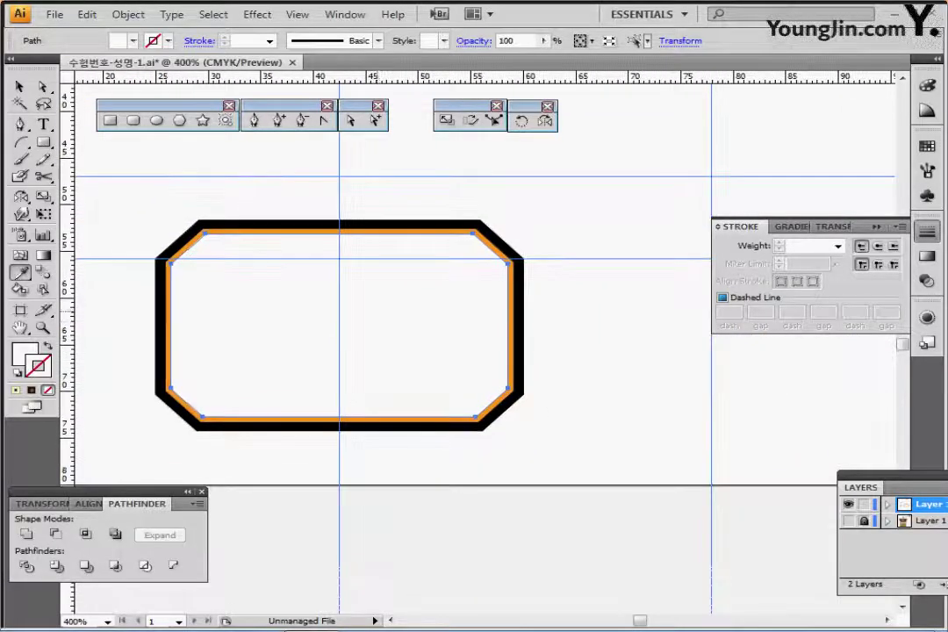
left_click(111, 121)
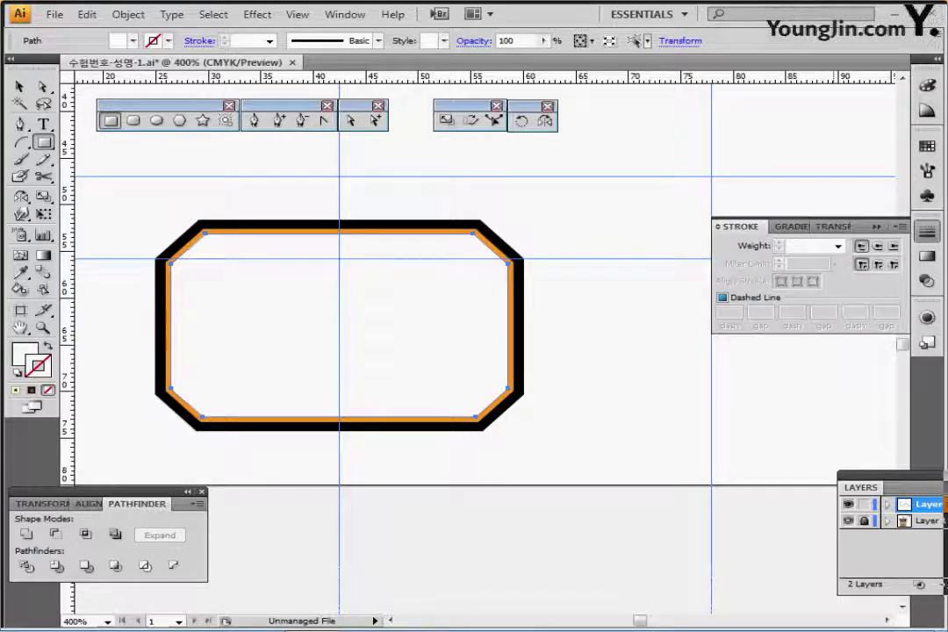
key("ctrl+y")
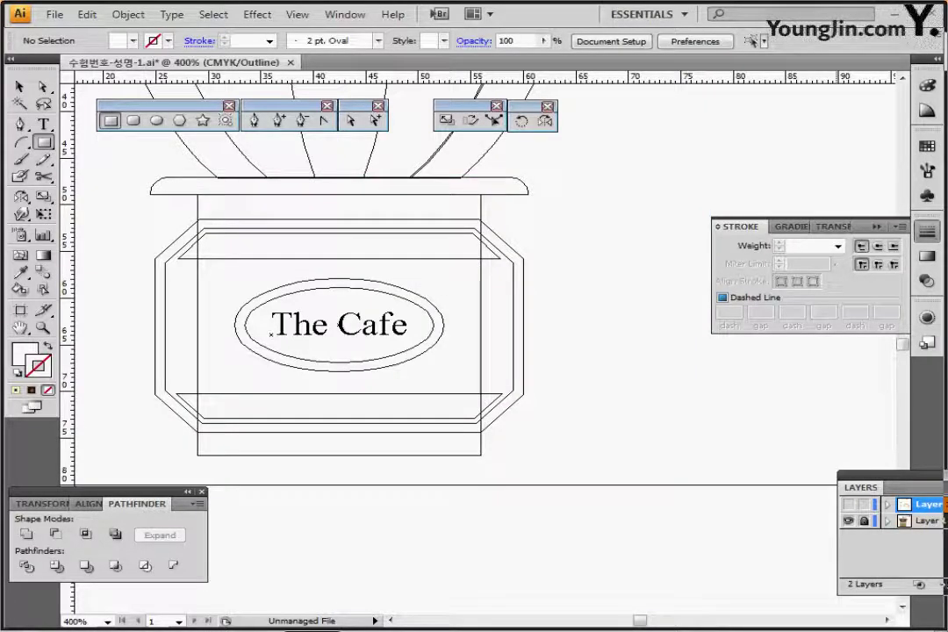
left_click(848, 505)
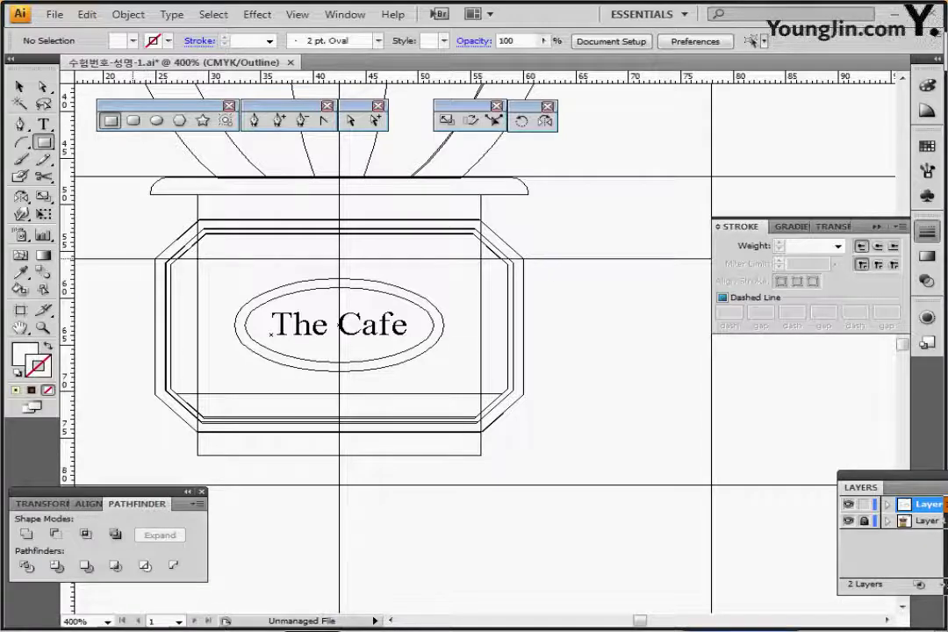
mouse_move(132, 259)
left_mouse_down()
mouse_move(536, 363)
mouse_move(615, 394)
left_mouse_up()
key("ctrl+y")
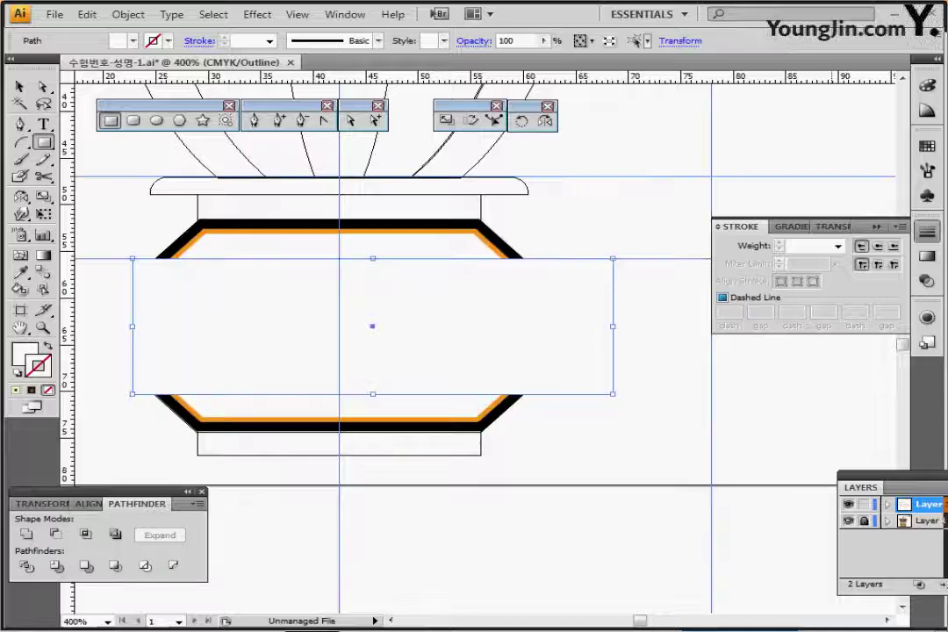
Hide the template layer and subtract the wide rectangle from the inner white shape, leaving only its upper and lower bands
left_click(848, 521)
key("ctrl+a")
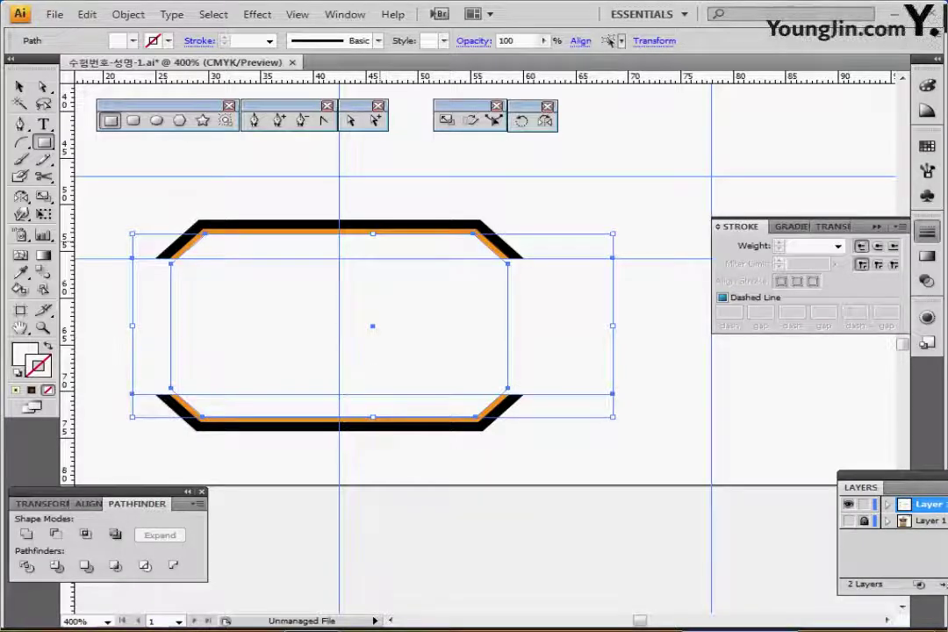
left_click(85, 534)
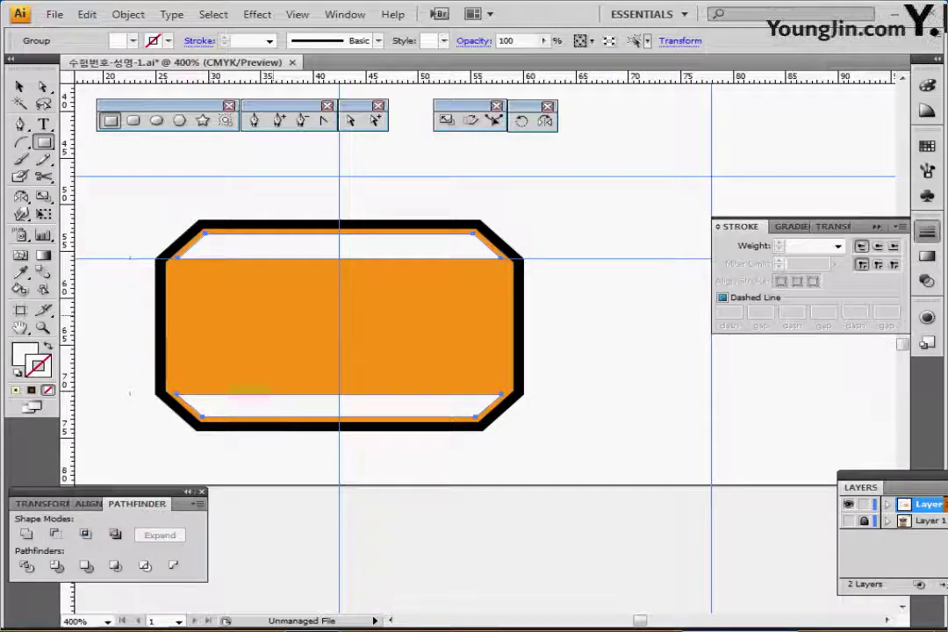
Fill only the lower white trapezoid band with the dark orange swatch colour
key("ctrl")
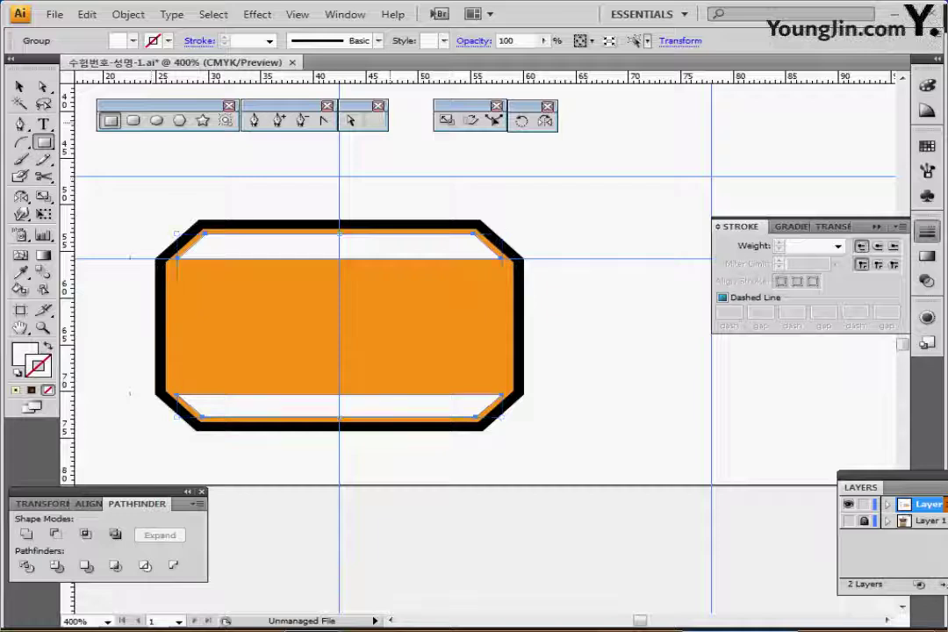
left_click(375, 121)
key("ctrl+shift+a")
left_click(439, 410)
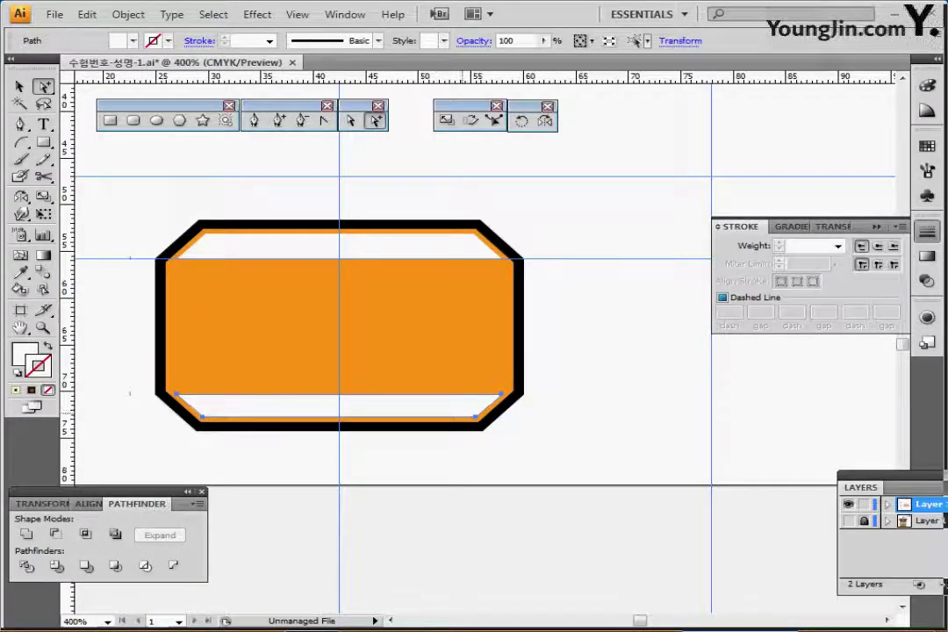
key("ctrl+minus")
left_click_drag(507, 414, 502, 436)
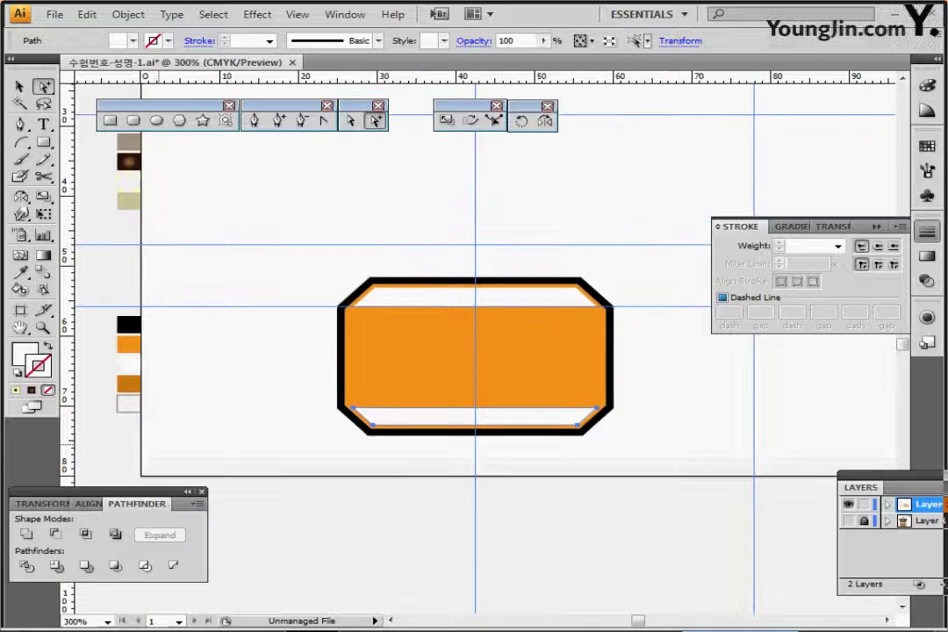
key("i")
left_click(129, 383)
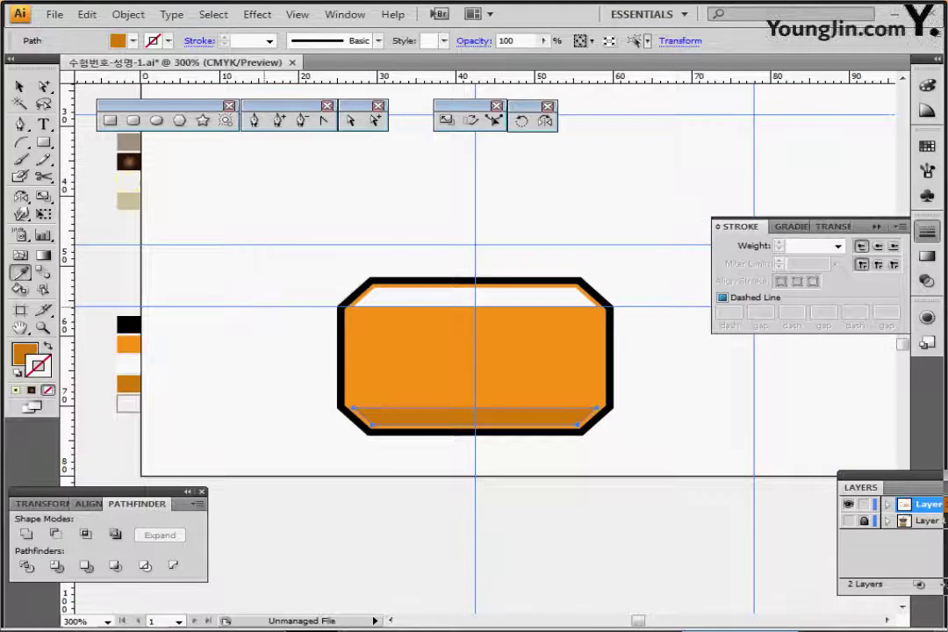
key("ctrl+shift+a")
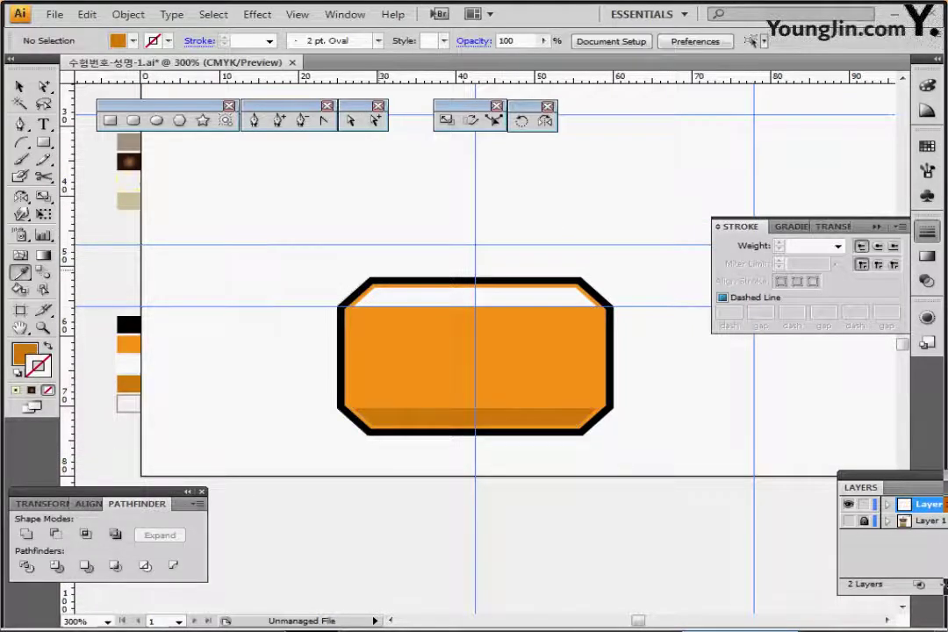
Sample the black swatch and draw a 27 by 28 mm black rectangle over the label, starting near the frame's upper-left corner
left_click(379, 271, "ctrl")
left_click_drag(379, 271, 318, 172)
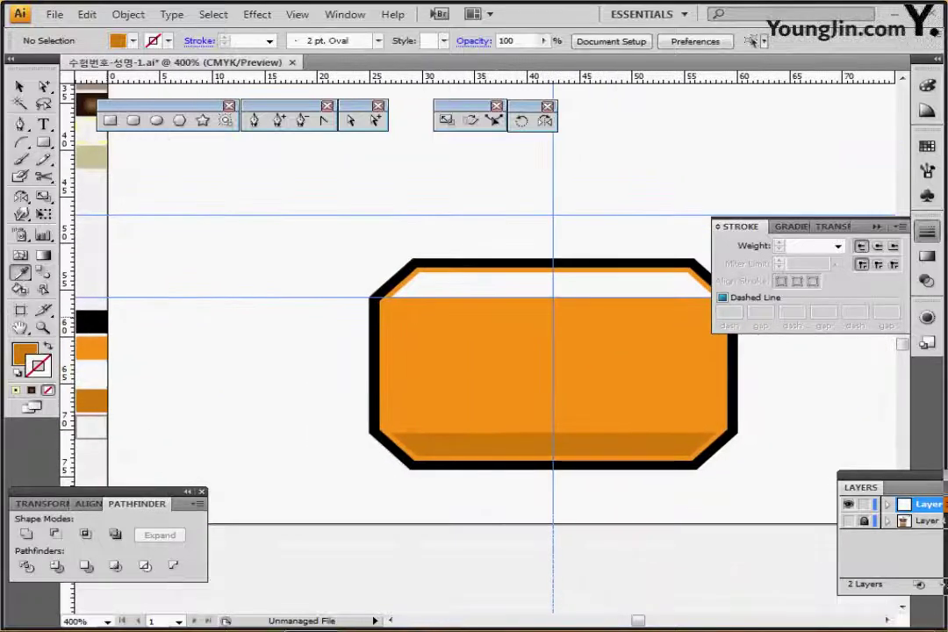
left_click(91, 321, "ctrl")
key("ctrl+shift+a")
left_click_drag(351, 264, 299, 263)
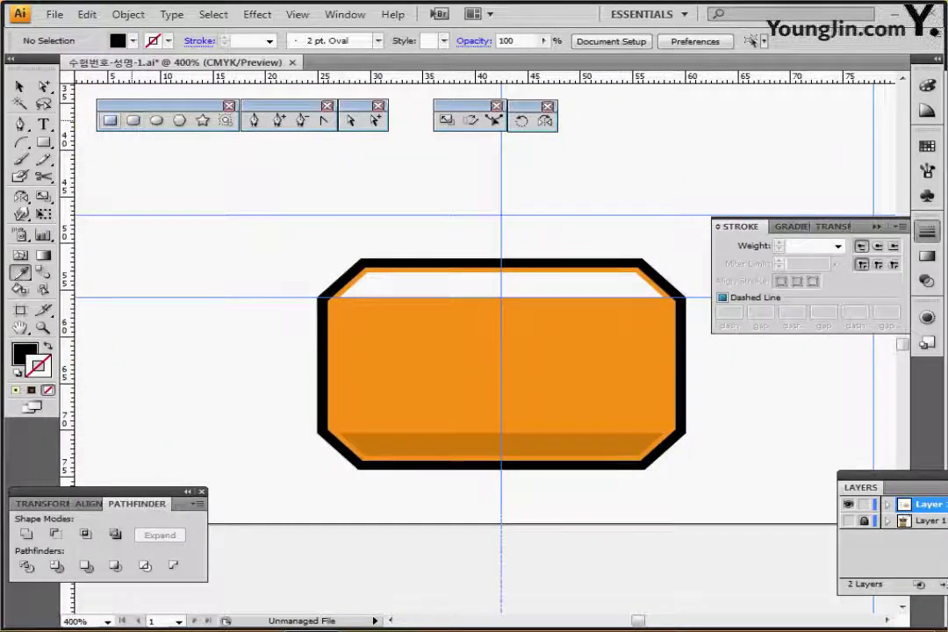
key("m")
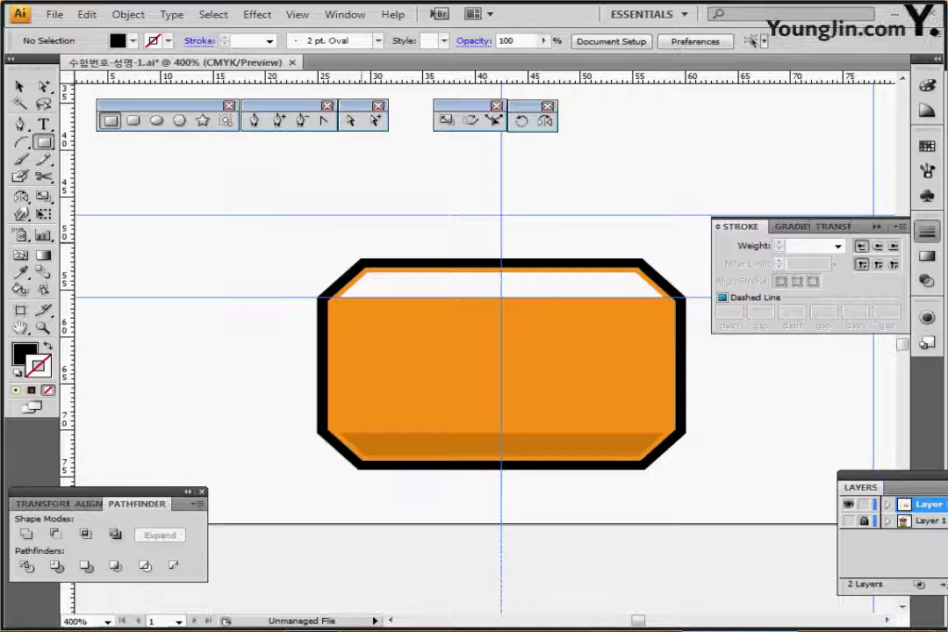
left_click(361, 264)
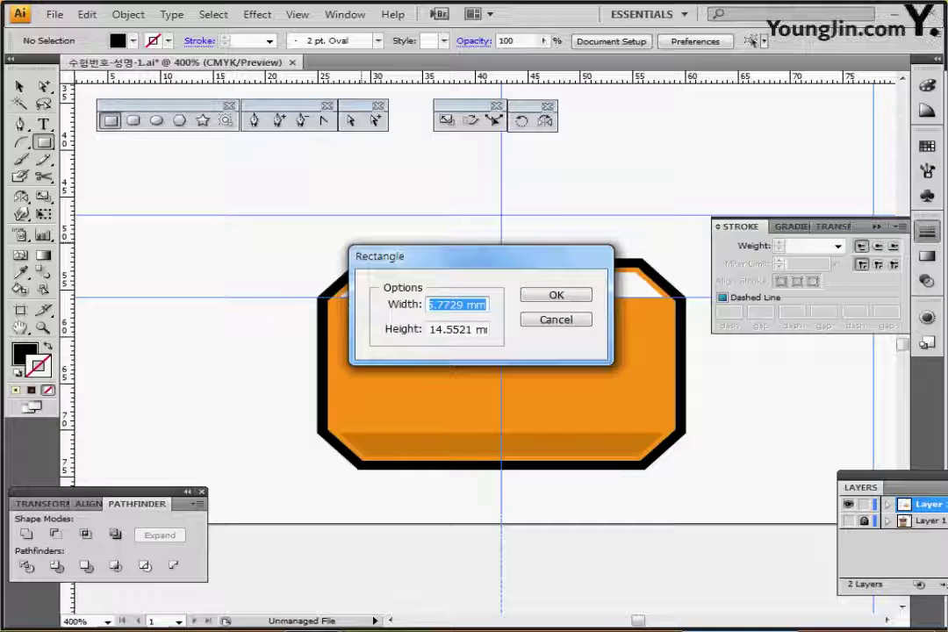
type("27")
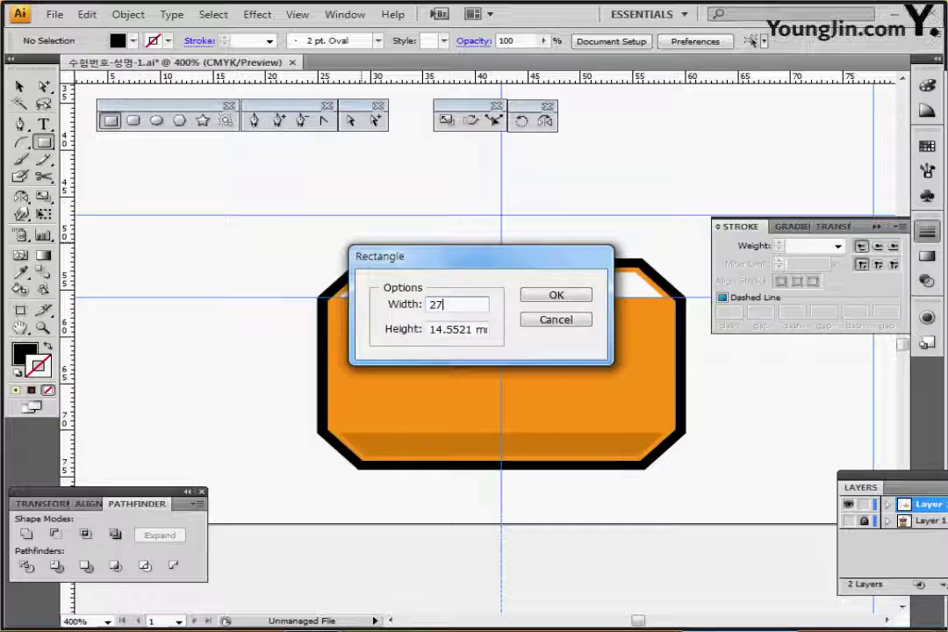
key("Tab")
type("2")
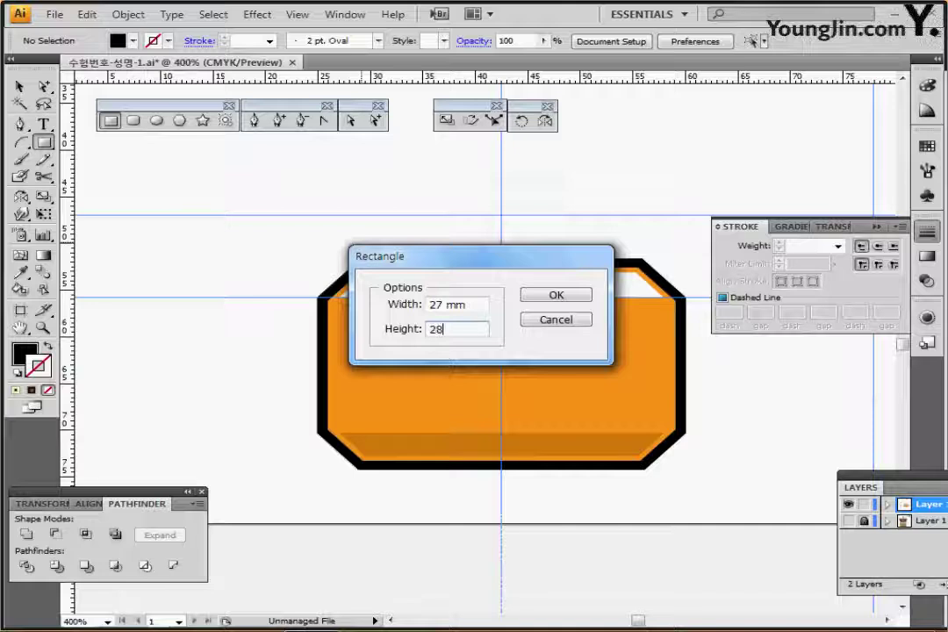
type("8")
key("Return")
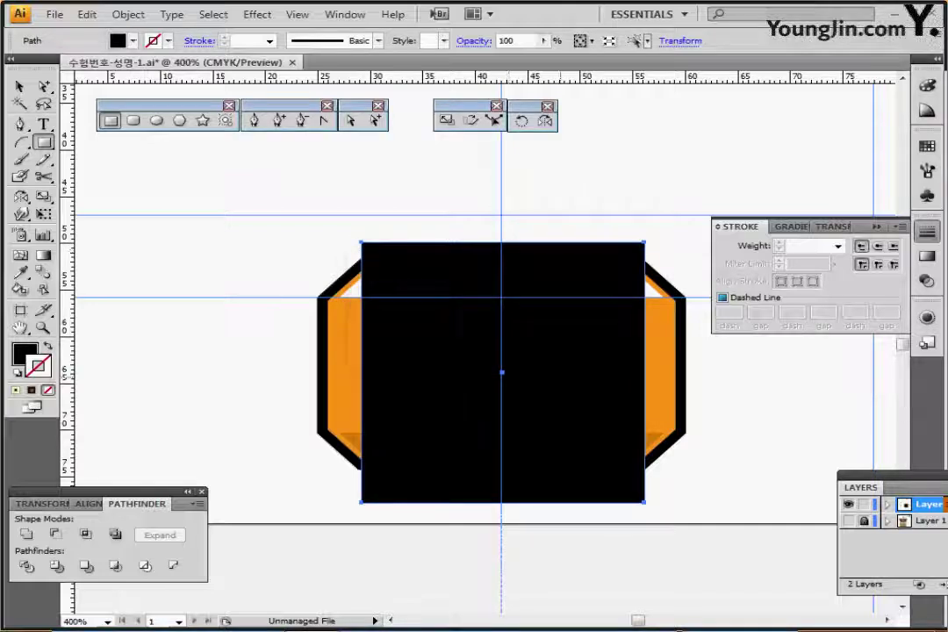
Nudge the black rectangle up so it extends past the frame above and below, and send it behind the other shapes
key("ctrl+y")
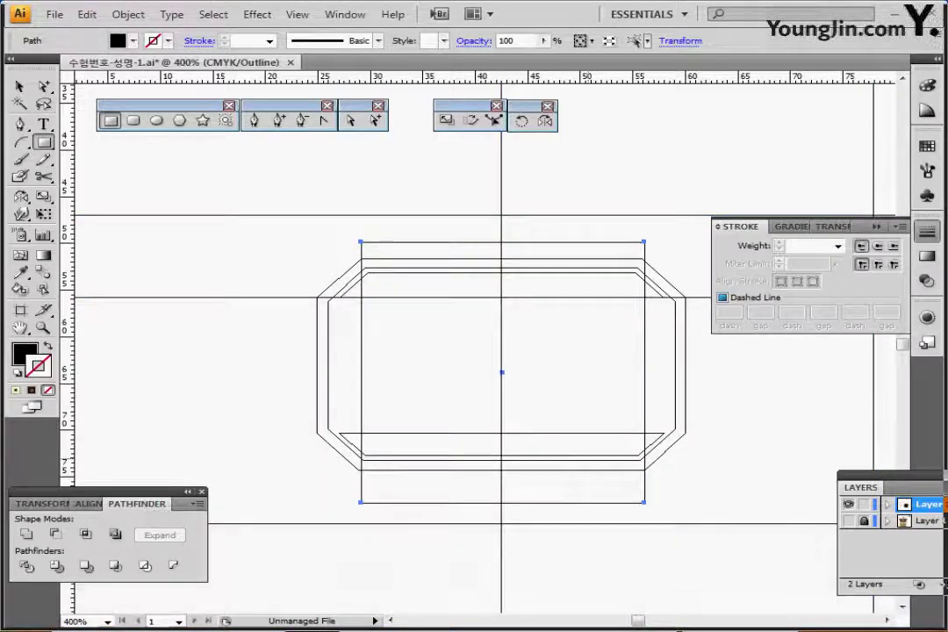
key("Up")
key("Up")
key("Up")
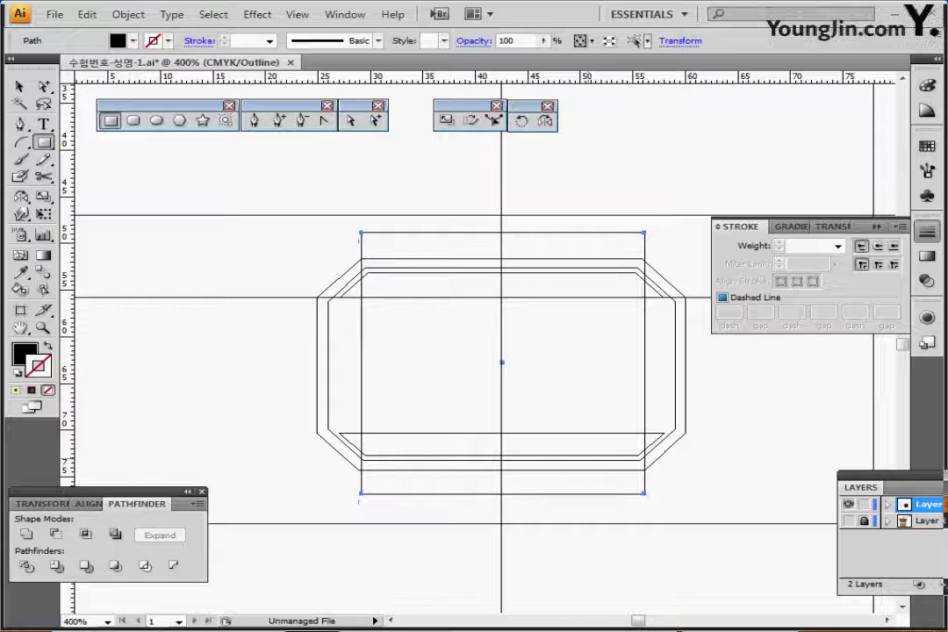
key("ctrl+y")
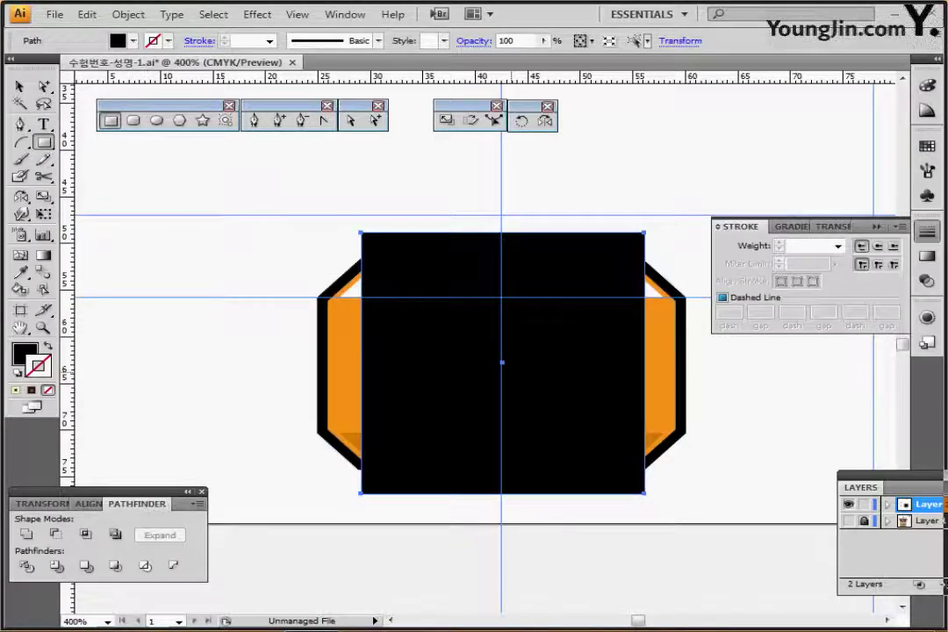
key("ctrl+shift+bracketleft")
key("ctrl+shift+a")
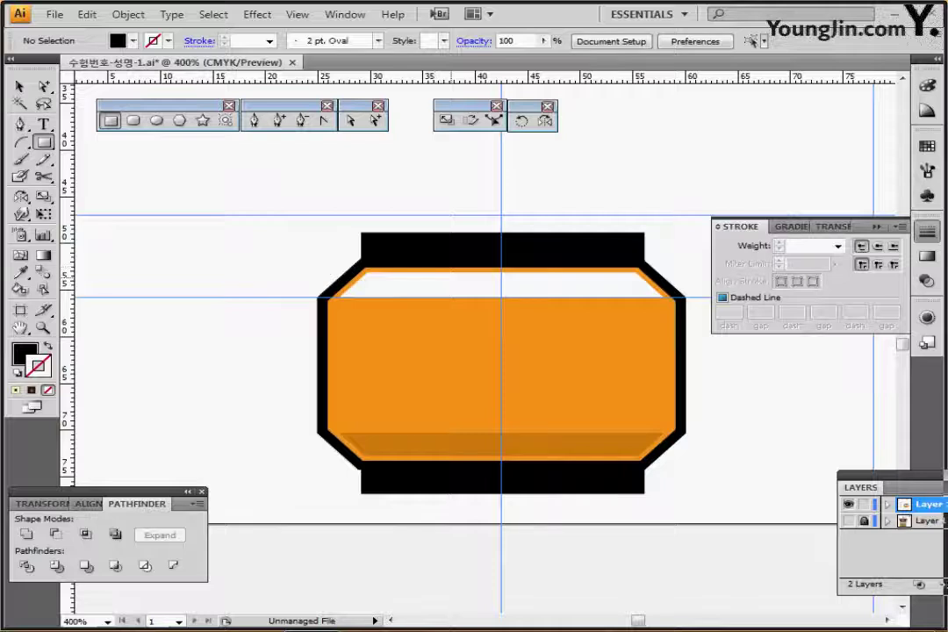
Align all label shapes to a common centre horizontally and vertically, and check them against the template layer
left_click_drag(512, 372, 413, 378)
left_click(507, 255, "ctrl")
left_click(19, 86)
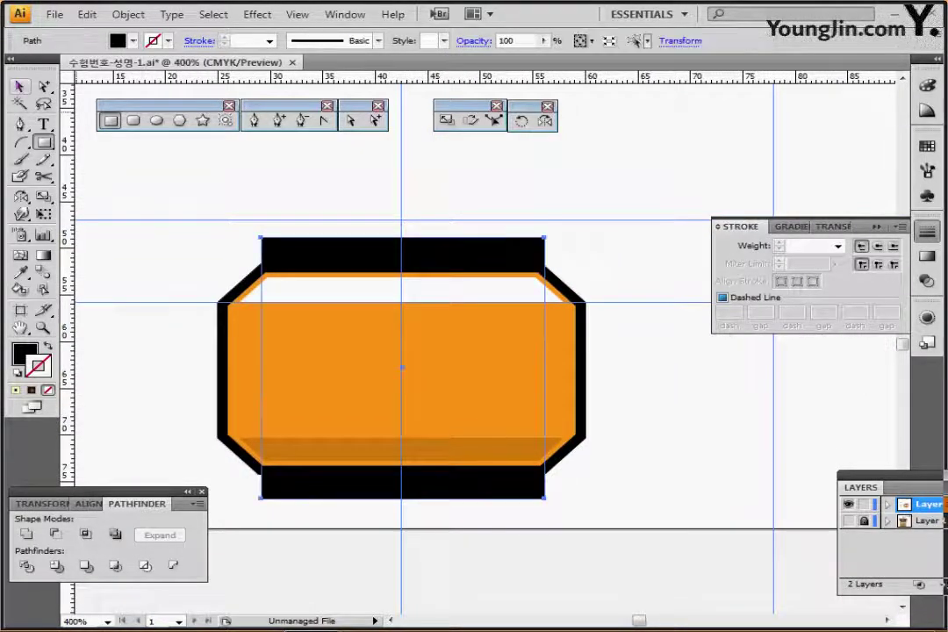
left_click_drag(351, 254, 305, 240)
left_click_drag(571, 485, 598, 509)
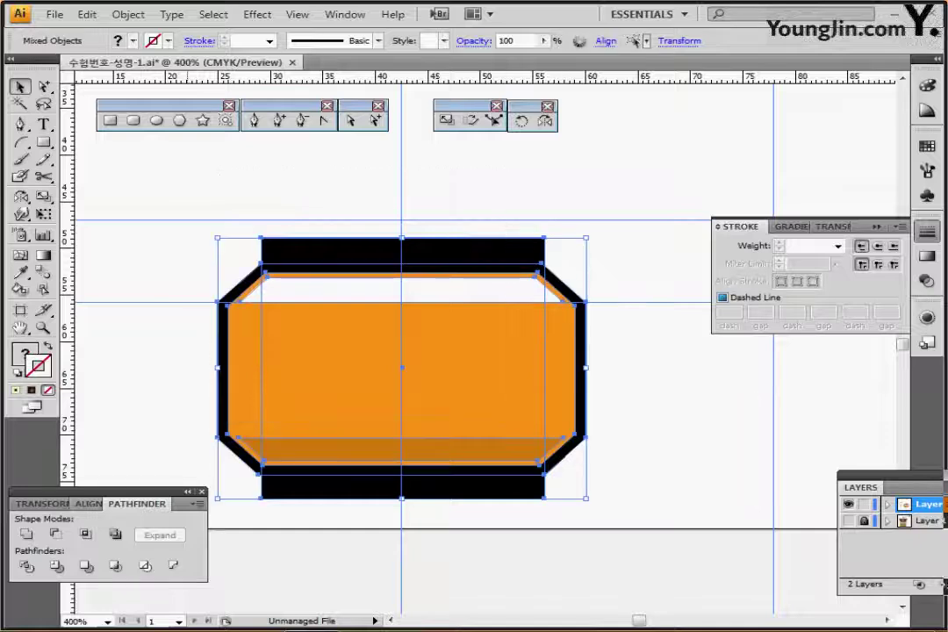
left_click(88, 504)
left_click(59, 533)
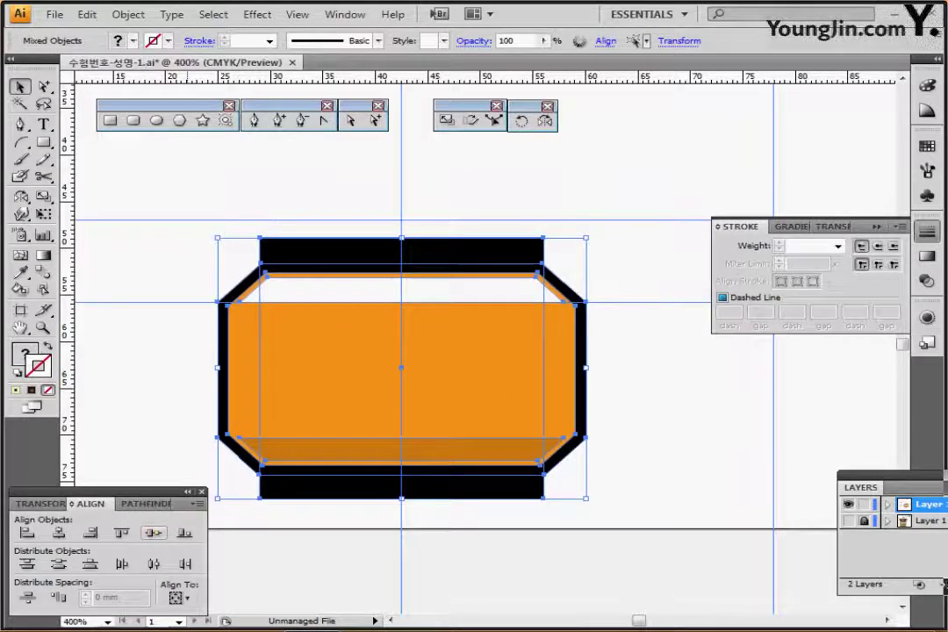
left_click(159, 330)
left_click_drag(181, 237, 491, 516)
left_click(154, 533)
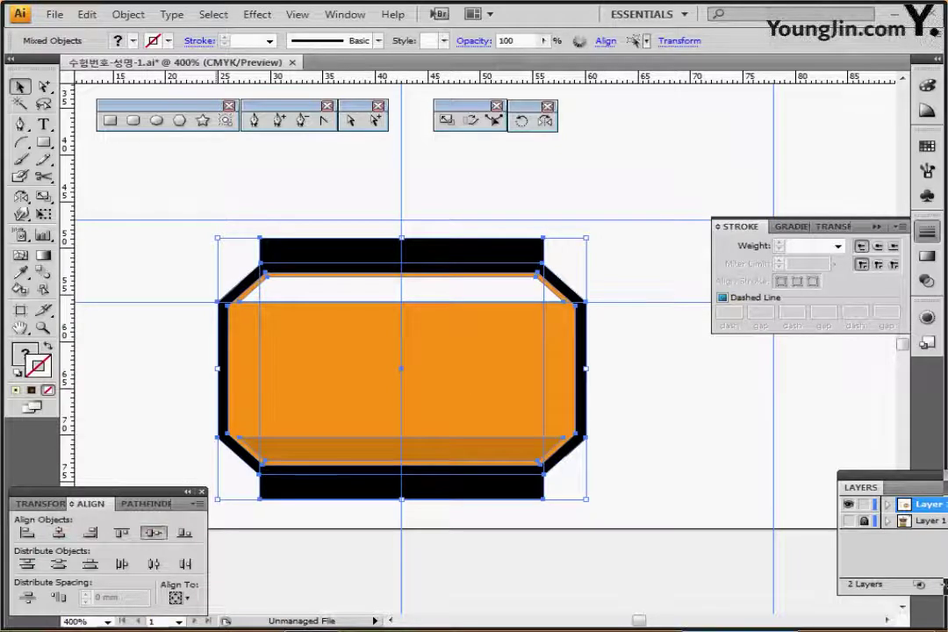
left_click(158, 336)
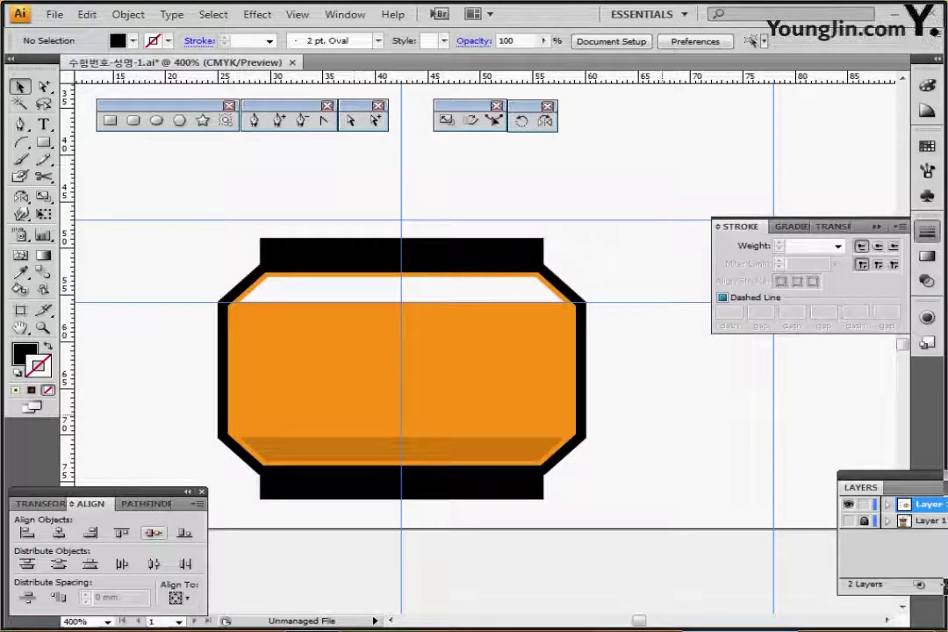
key("ctrl+y")
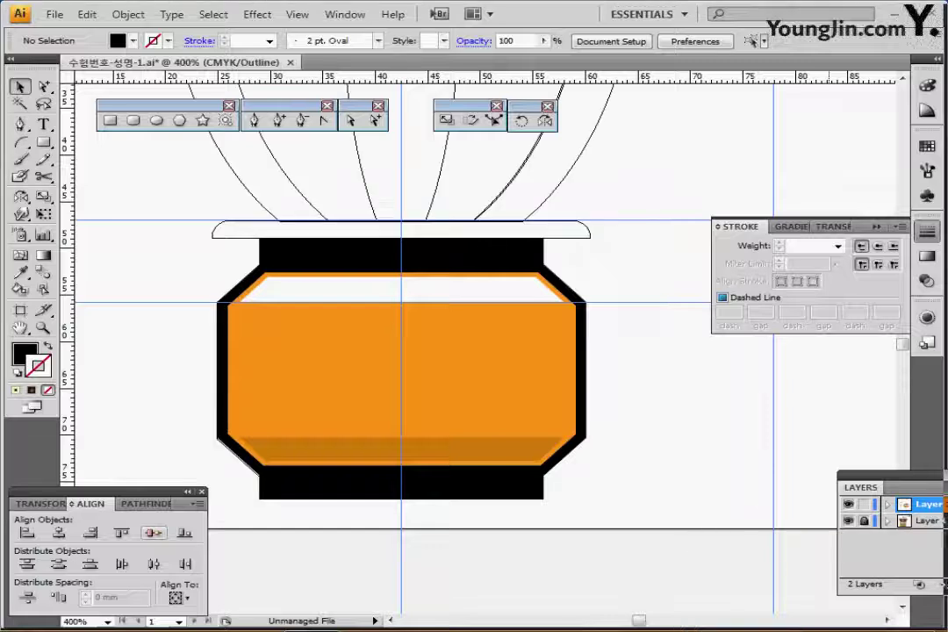
key("ctrl+y")
left_click(848, 520)
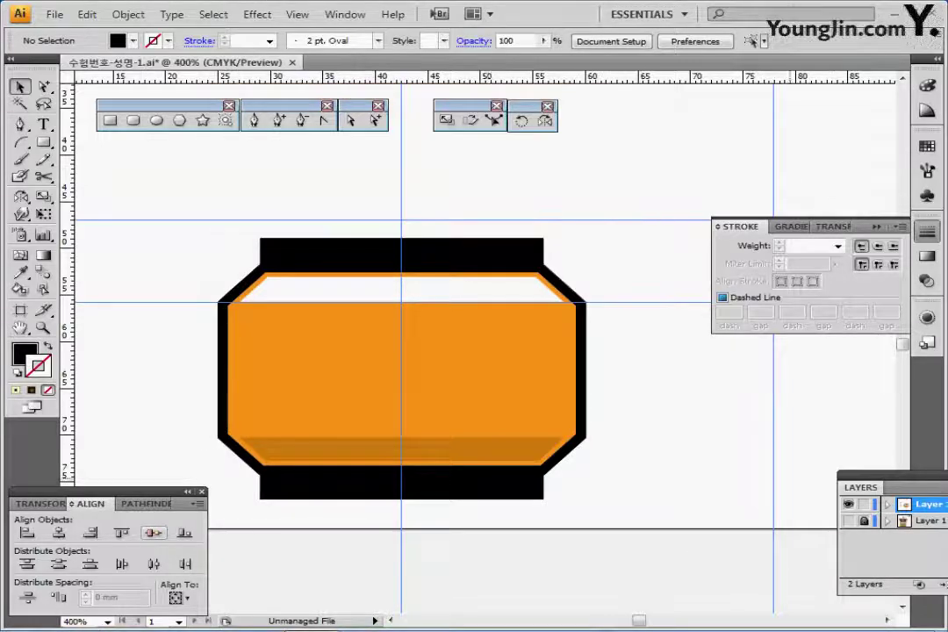
Draw a black ellipse 20 mm wide and about 9 mm high in the orange area, centred on the vertical guide
left_click_drag(412, 404, 417, 436)
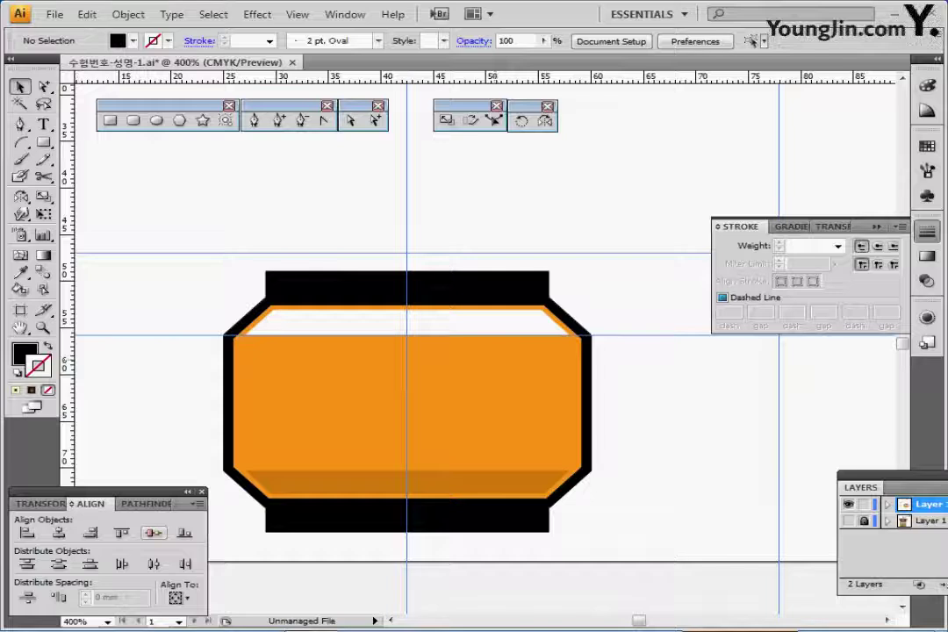
left_click(156, 121)
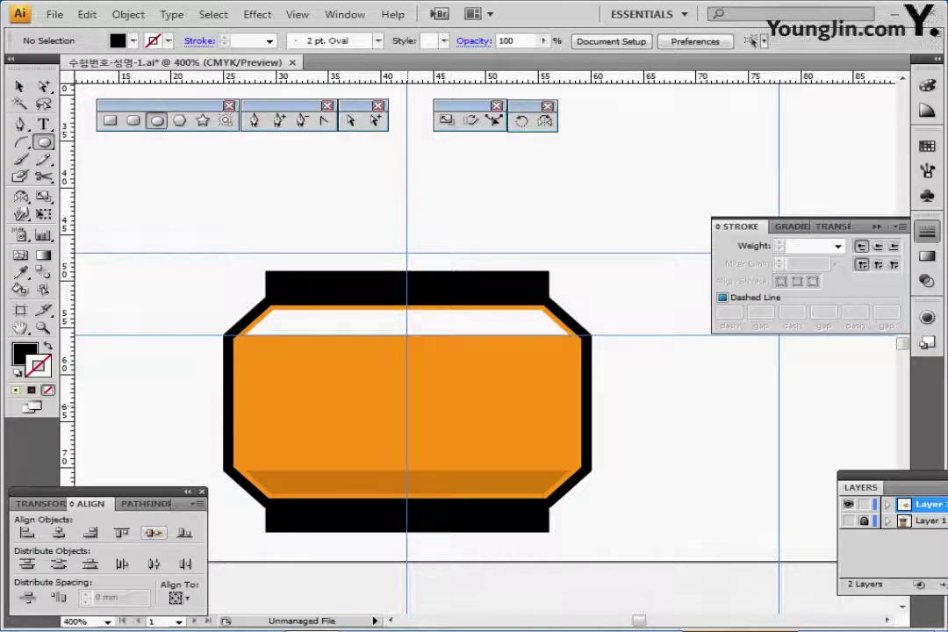
left_click(406, 335)
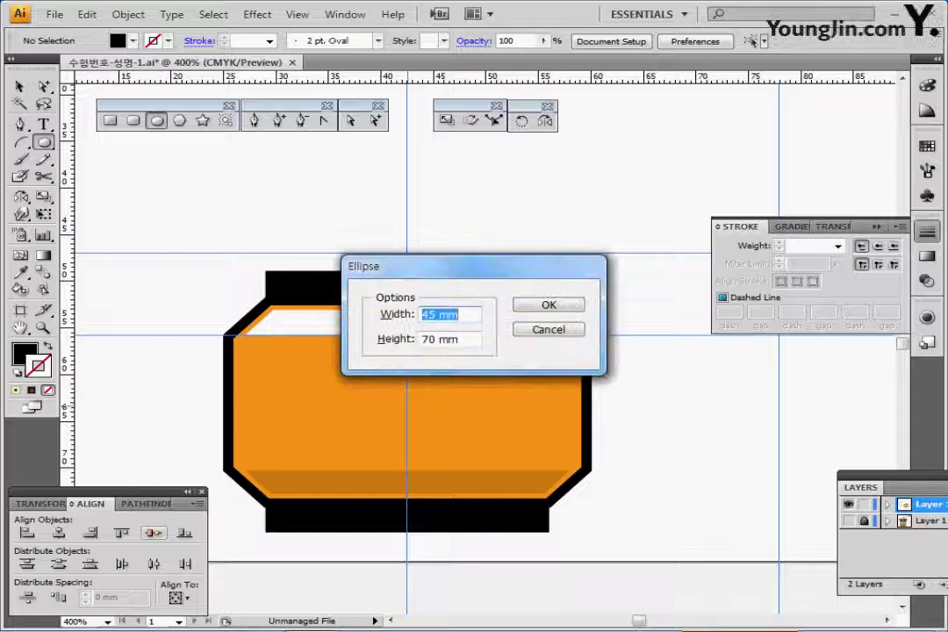
type("20")
key("Tab")
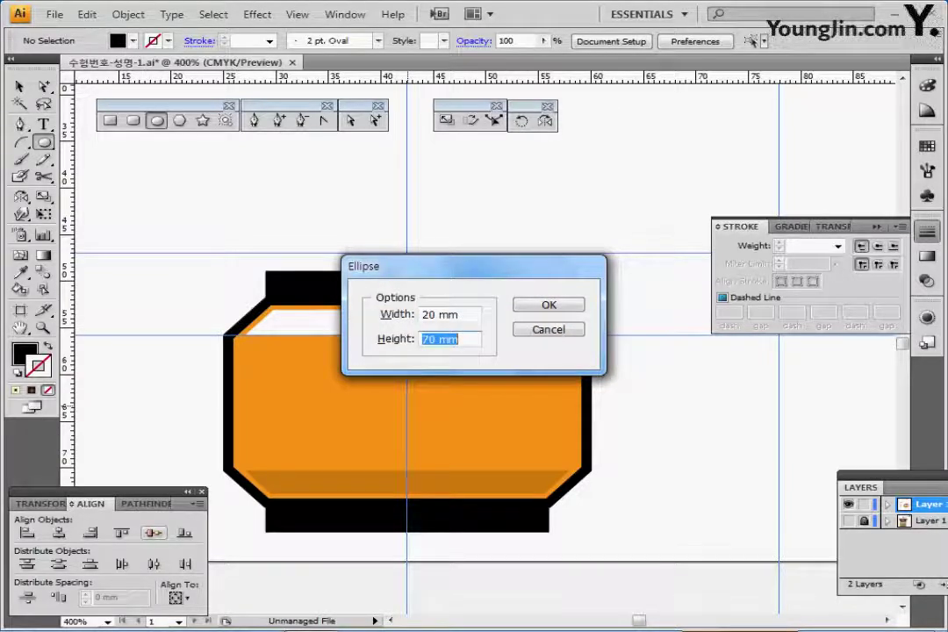
type("10")
key("Return")
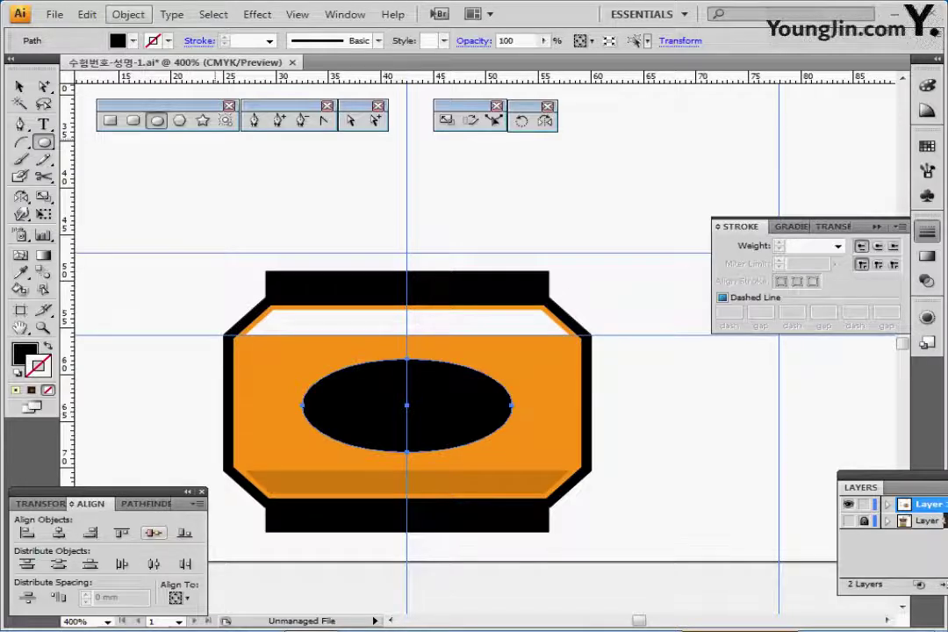
Offset the ellipse's path inward by about 1 mm and give the inner copy the outlined swatch's look: no fill, 0.5 pt stroke
left_click(129, 14)
mouse_move(175, 332)
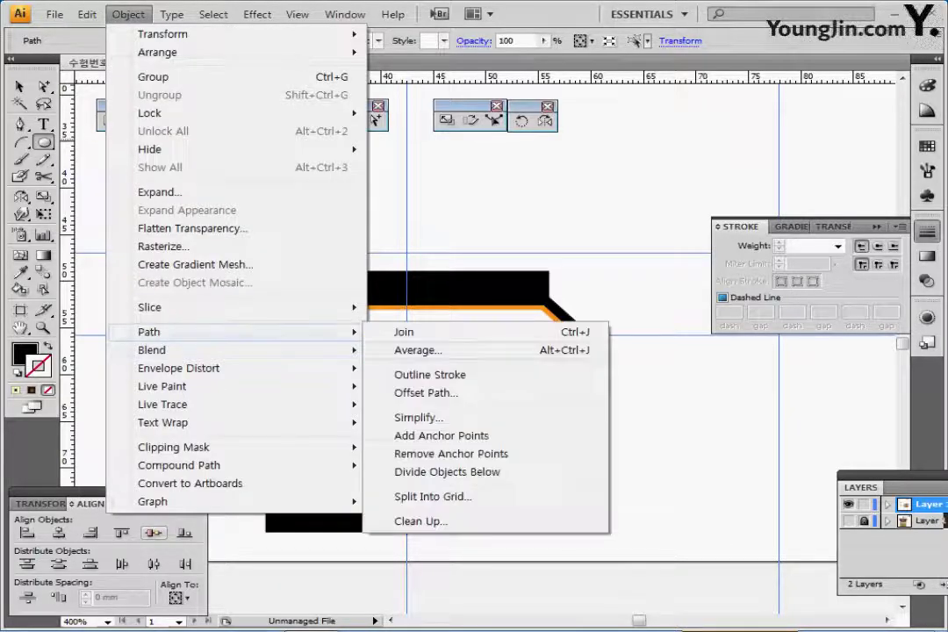
left_click(426, 391)
type("-2")
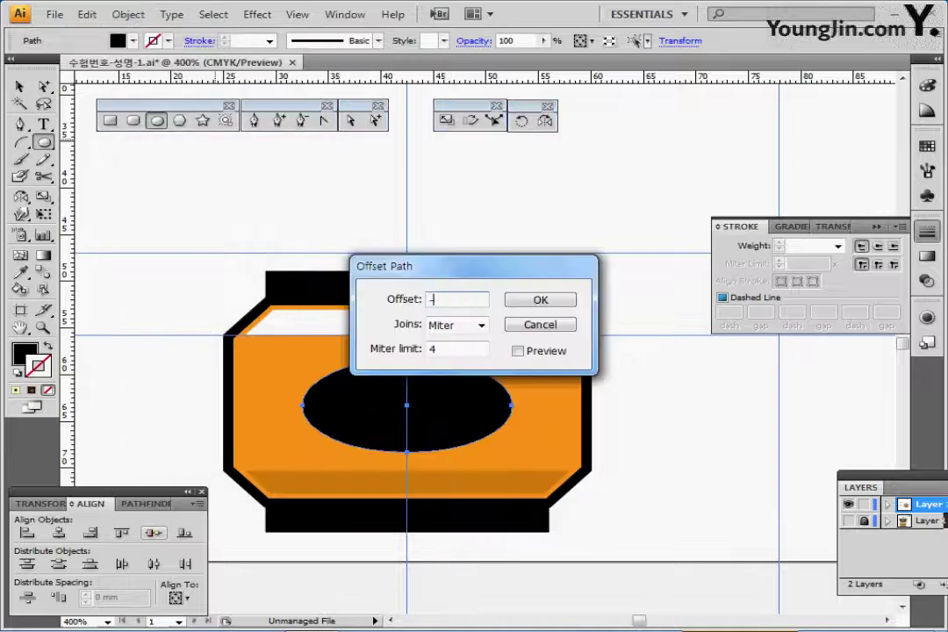
key("Return")
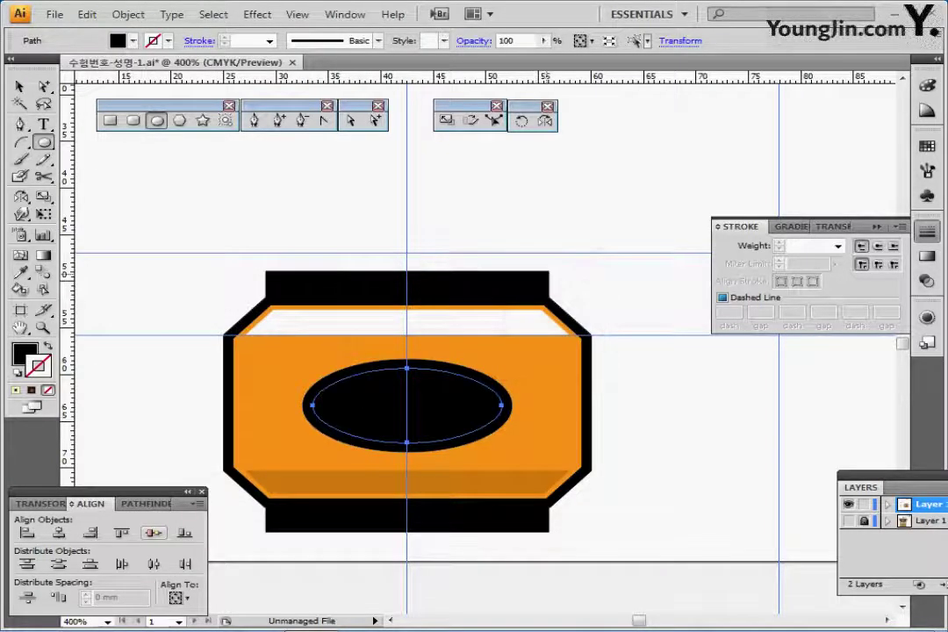
left_click_drag(433, 374, 350, 338)
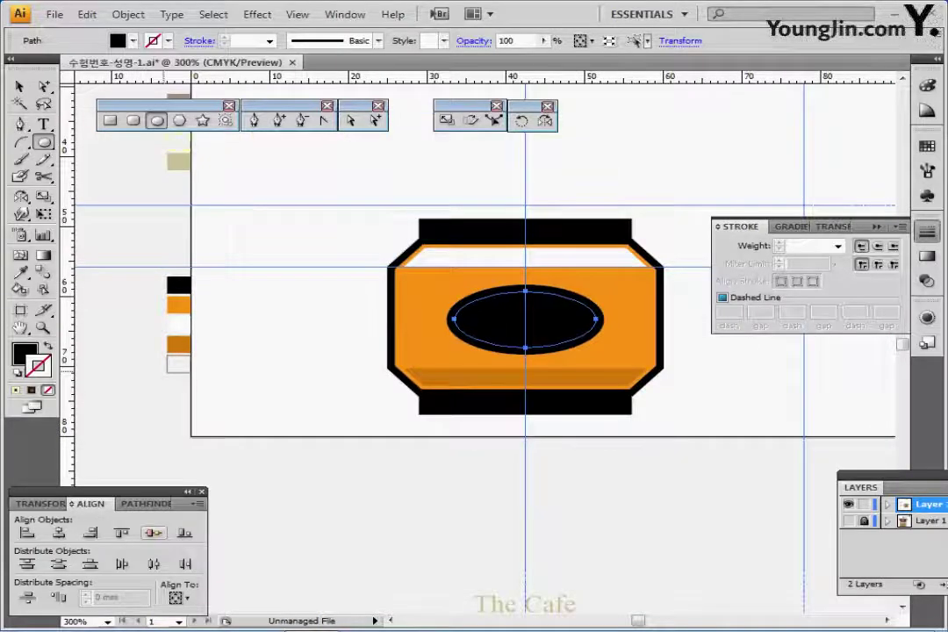
key("i")
left_click(168, 371)
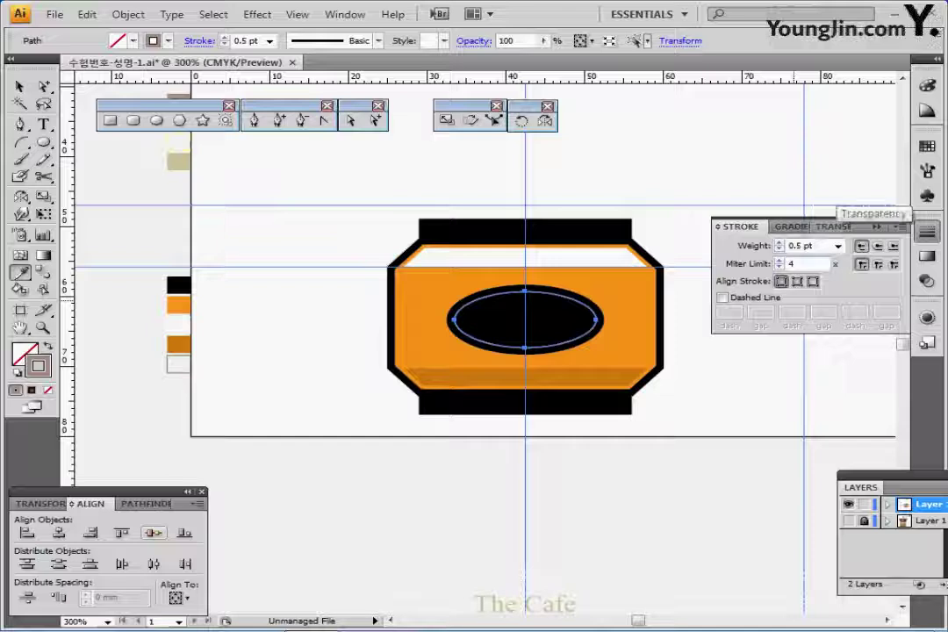
Deselect the inner ellipse and pick up the grey-brown swatch's look as the current fill without a stroke
left_click(927, 232)
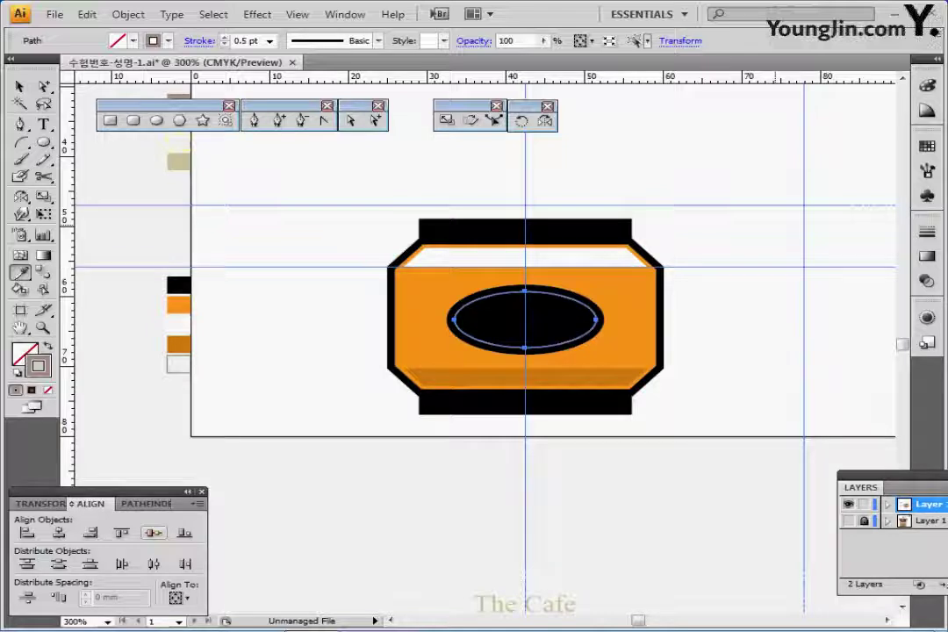
key("ctrl+plus")
left_click_drag(576, 267, 547, 197)
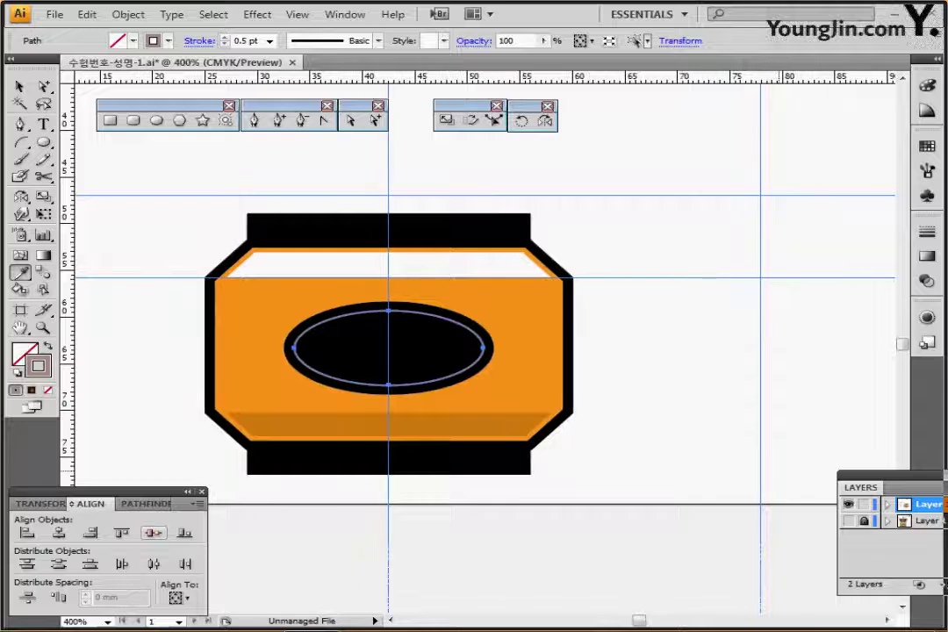
key("ctrl+minus")
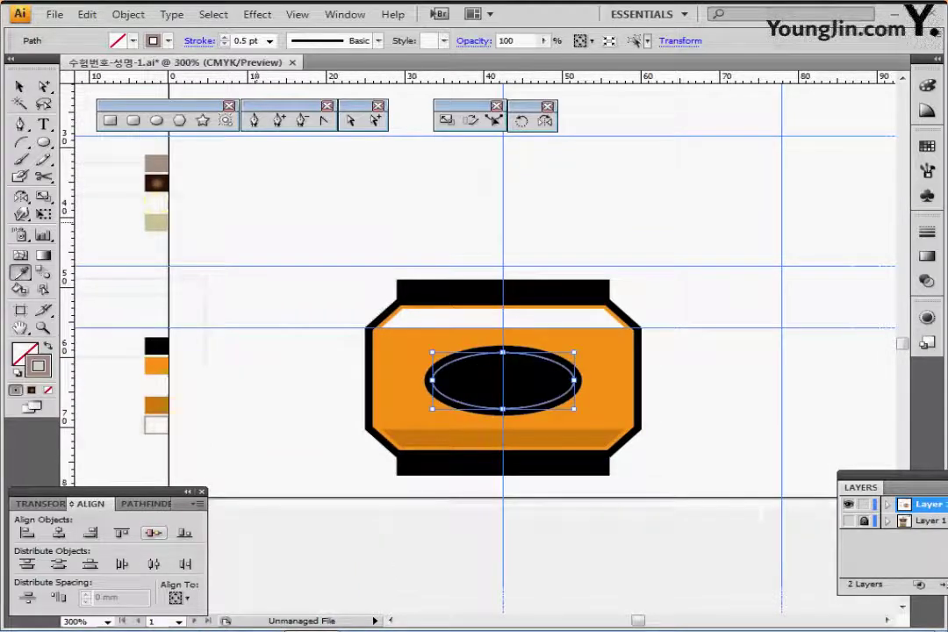
key("ctrl+shift+a")
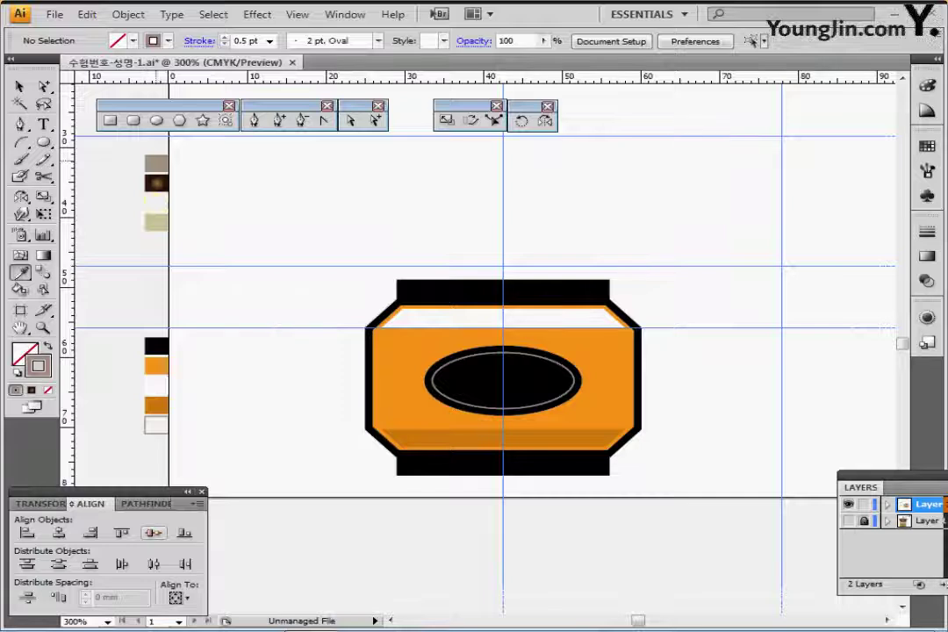
left_click(156, 163)
key("ctrl+plus")
left_click_drag(462, 284, 364, 203)
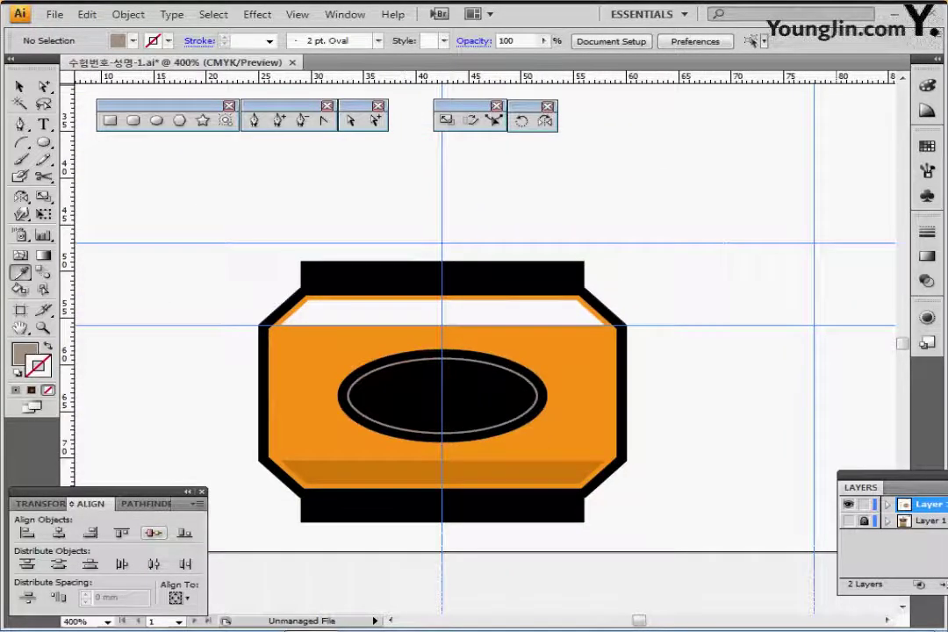
Show the template layer and draw a rounded rectangle about 36 mm wide and 4.5 mm high over the ledge above the label
left_click(848, 521)
left_click(134, 121)
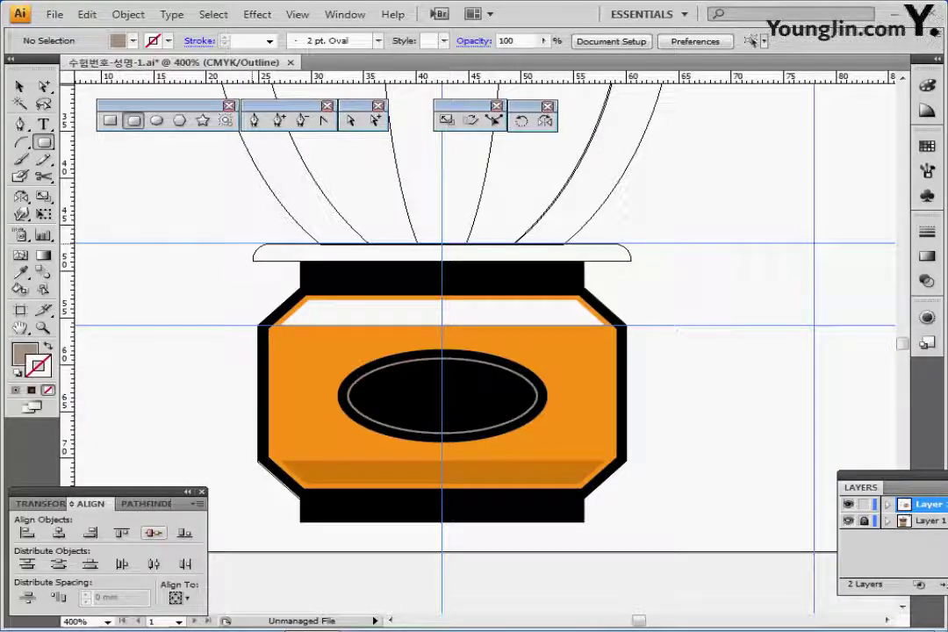
left_click_drag(253, 246, 632, 291)
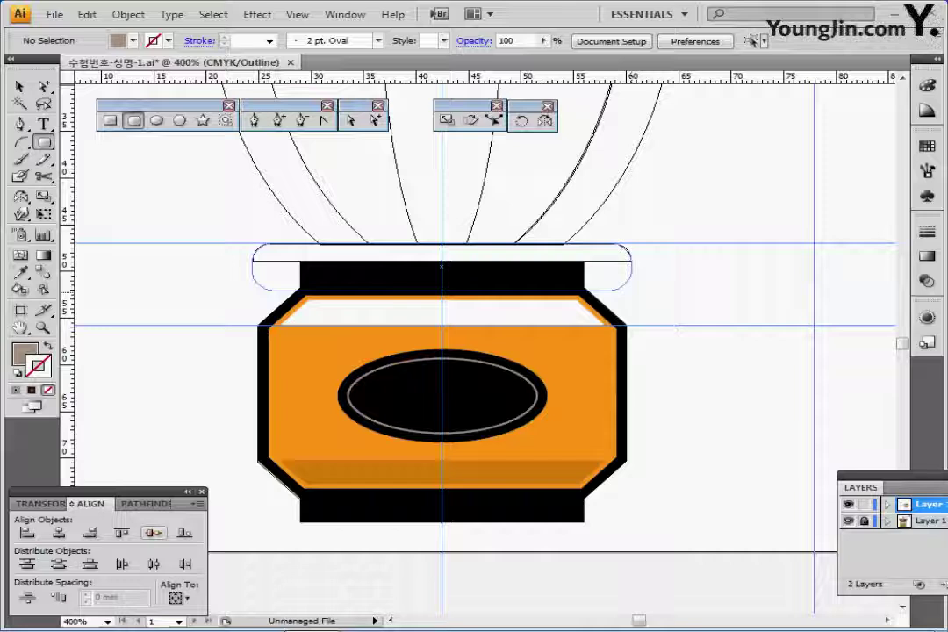
left_click_drag(632, 291, 632, 291)
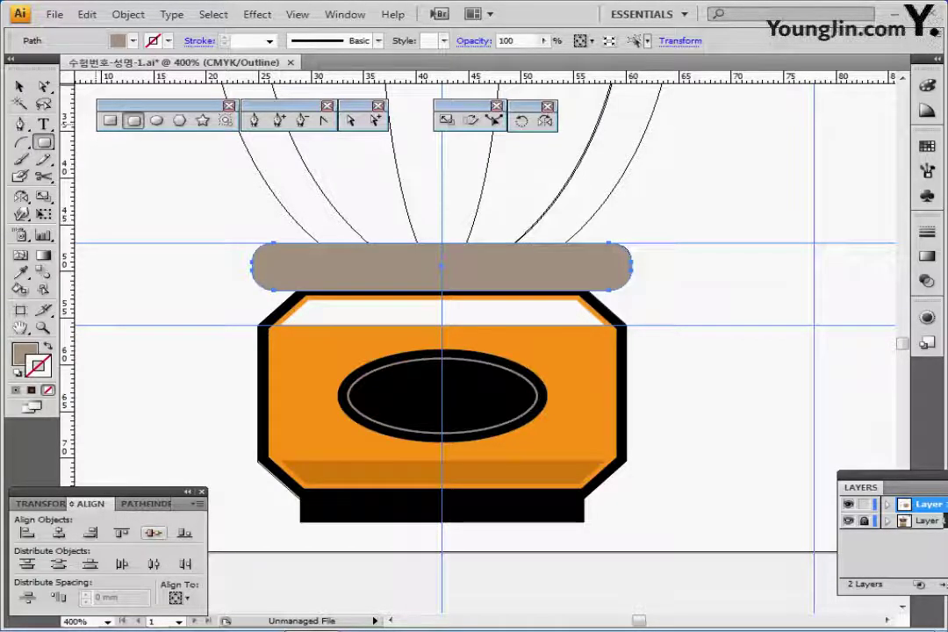
In outline view, draw a rectangle about 43 mm wide and 5 mm high, starting at the template ledge's bottom edge and covering the rounded shape's lower part
key("ctrl")
key("ctrl+y")
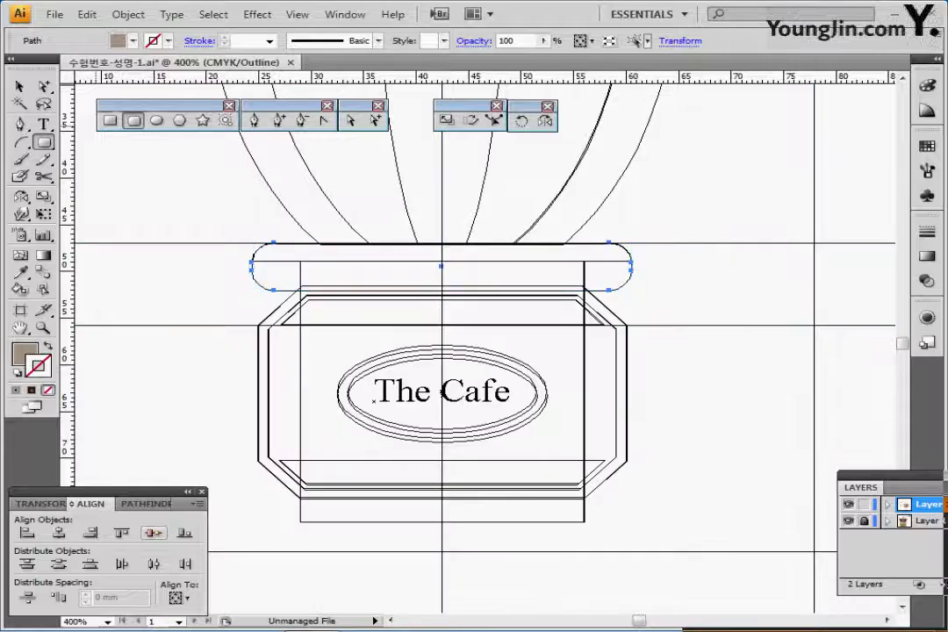
key("m")
left_click_drag(216, 260, 665, 309)
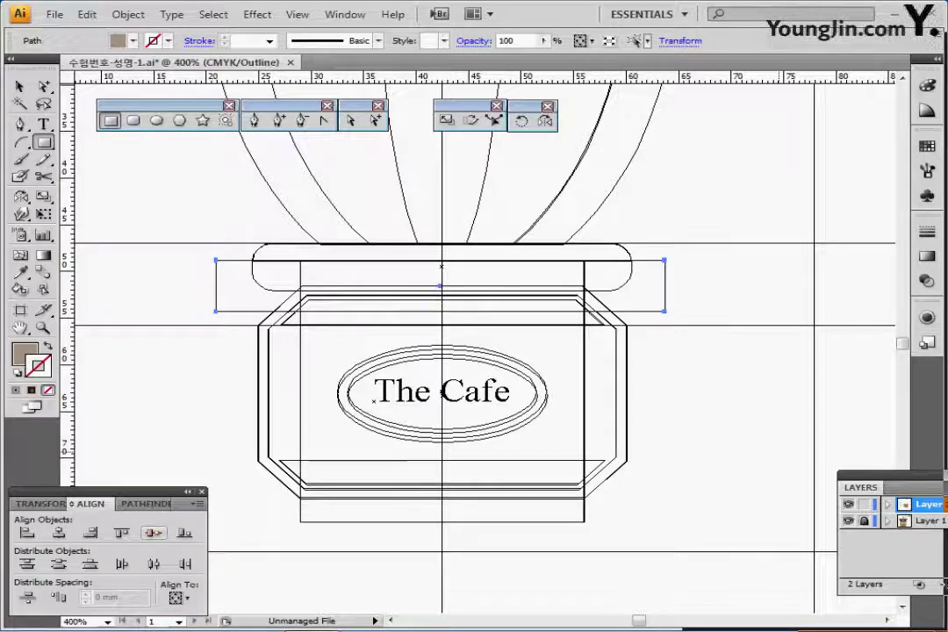
key("ctrl+y")
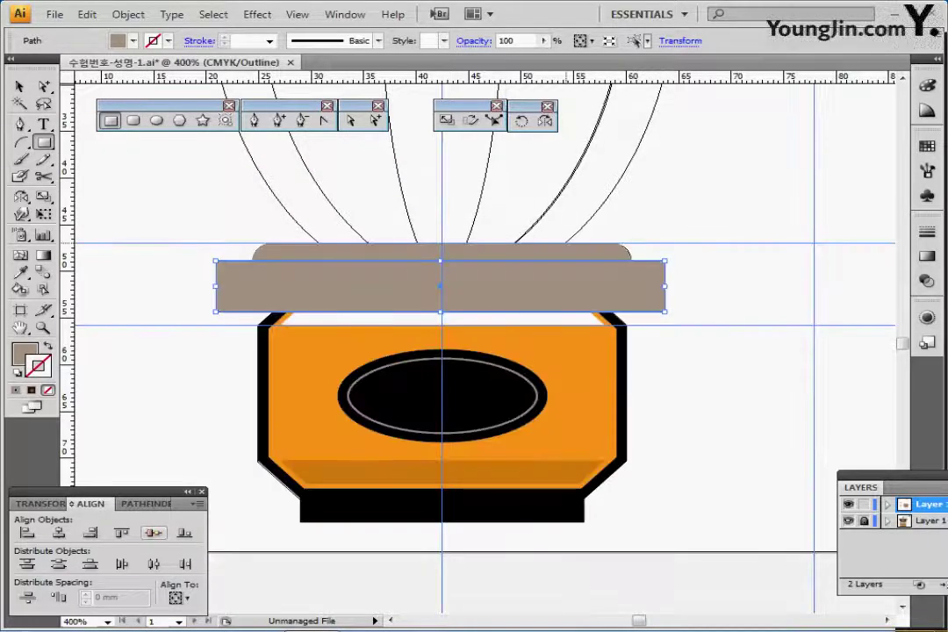
Subtract the rectangle from the rounded rectangle so the ledge has a flat bottom, and deselect it
left_click(441, 253, "shift")
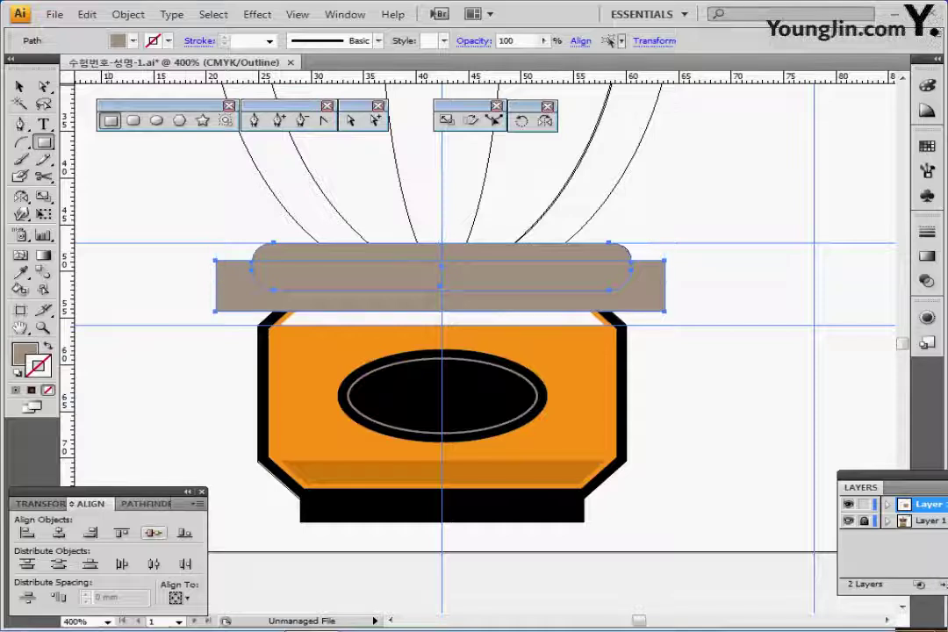
left_click(145, 504)
left_click(55, 534)
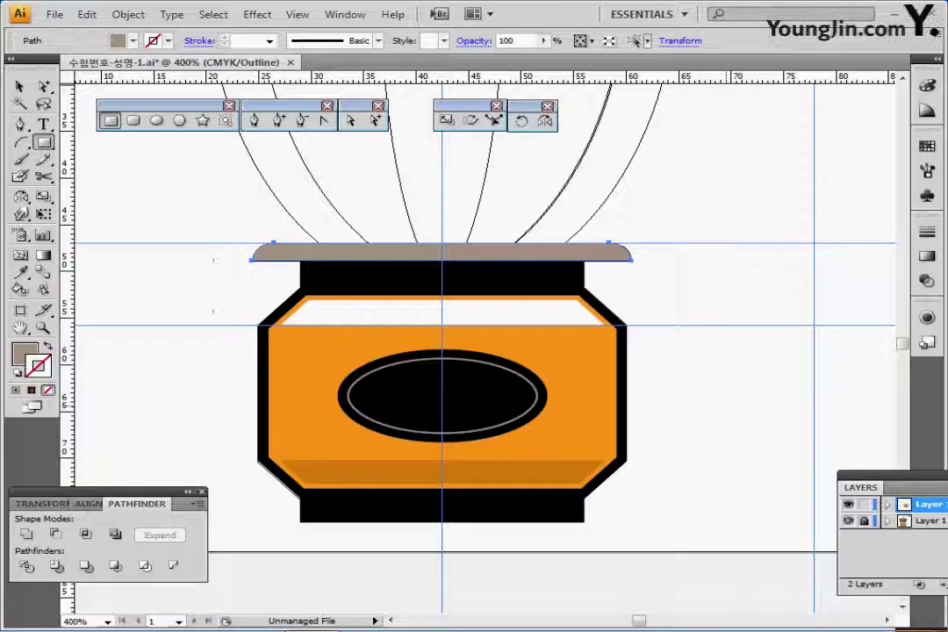
left_click(707, 309, "ctrl")
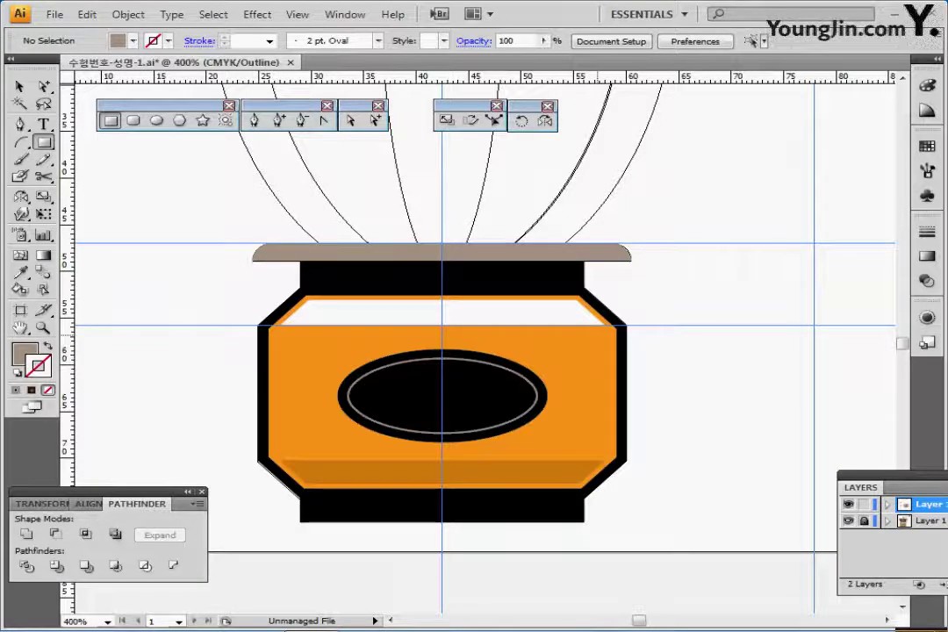
Check the template layer on its own, and hide it so that only the drawing layer shows in preview
key("ctrl+minus")
key("ctrl+minus")
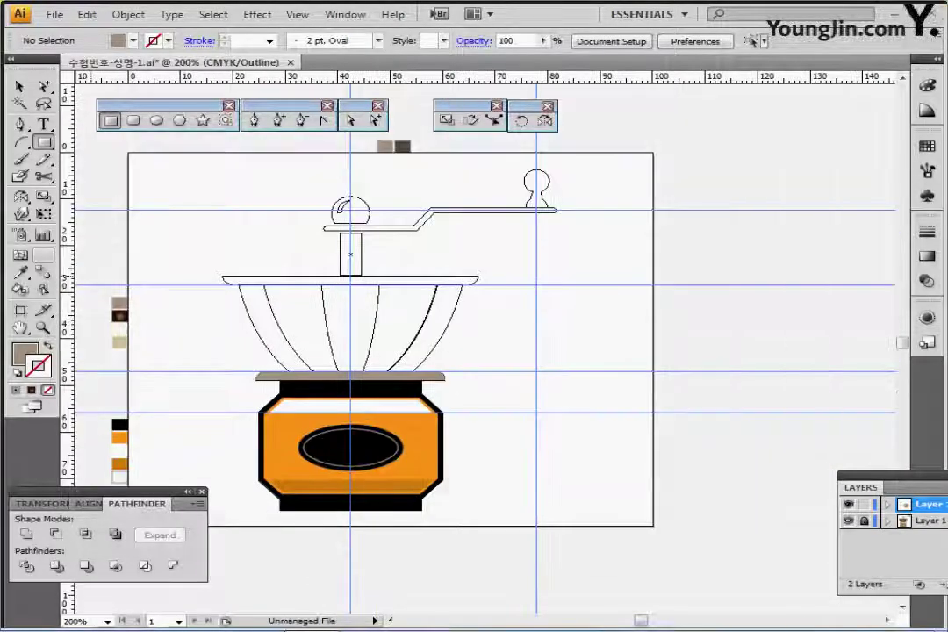
left_click(157, 120)
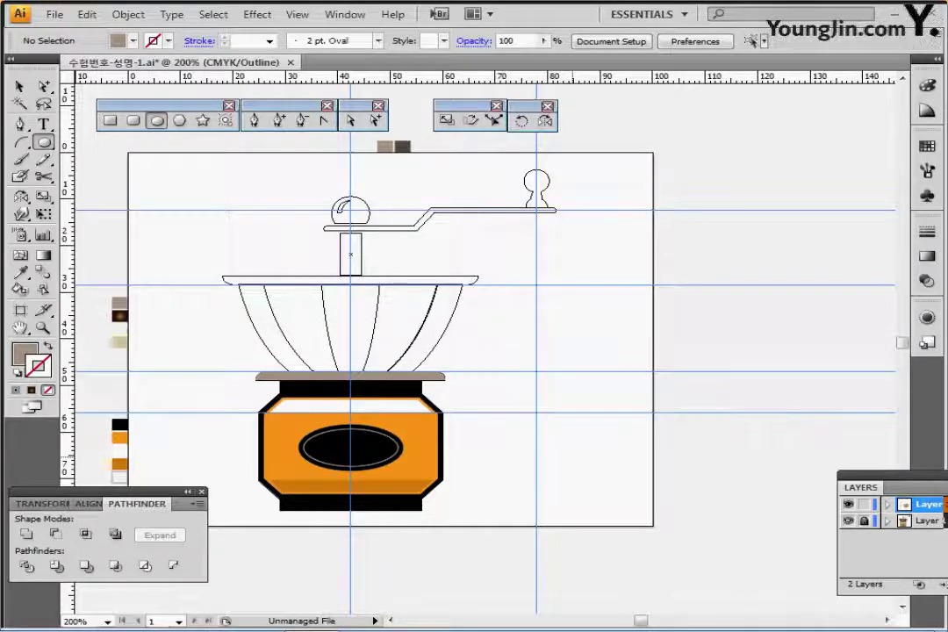
left_click(848, 505)
left_click_drag(527, 351, 536, 304)
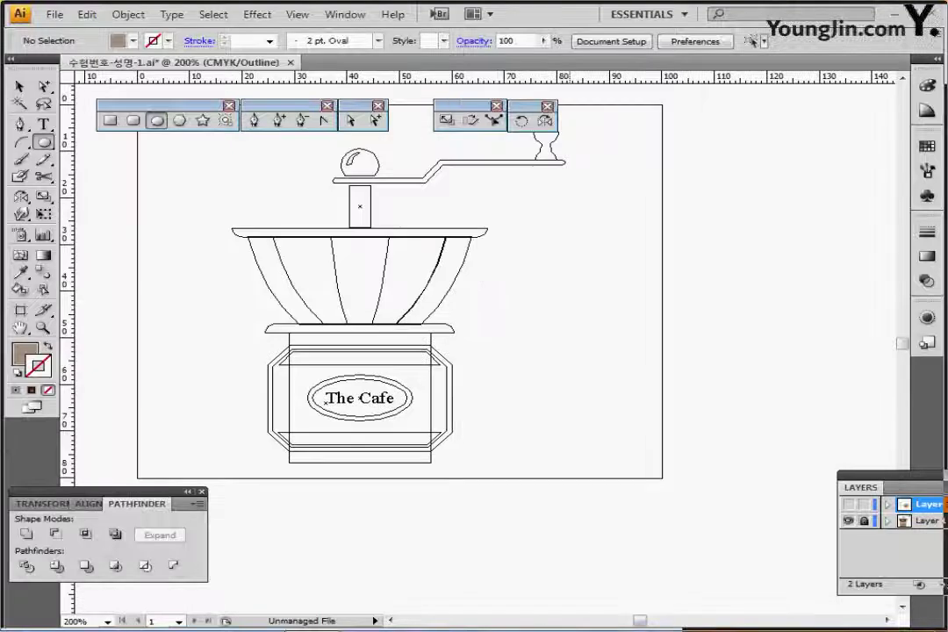
left_click(848, 505)
left_click(848, 522)
key("ctrl+y")
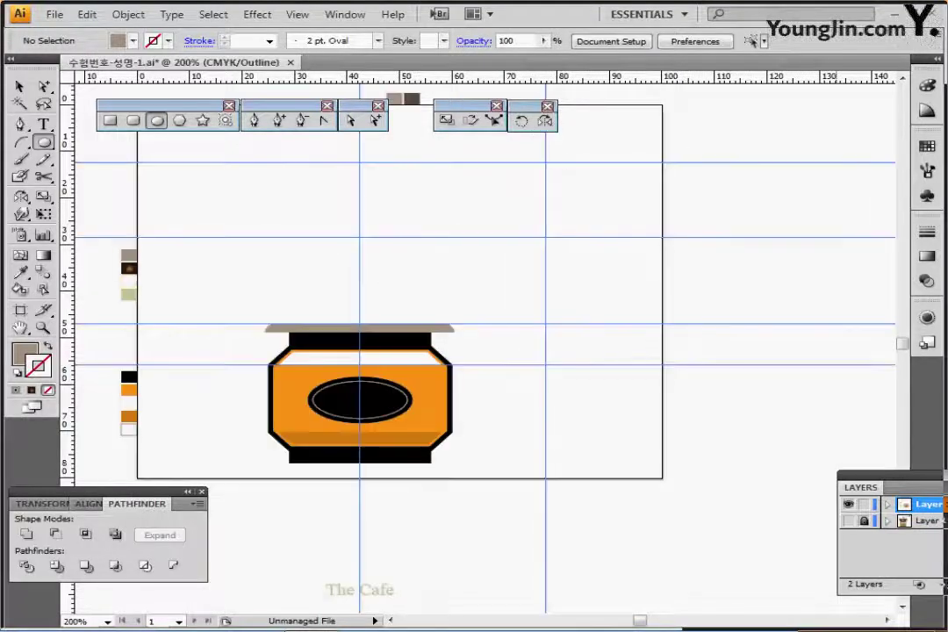
Move the "The Cafe" text from below the artboard to the centre of the black ellipse
left_click_drag(386, 591, 386, 400)
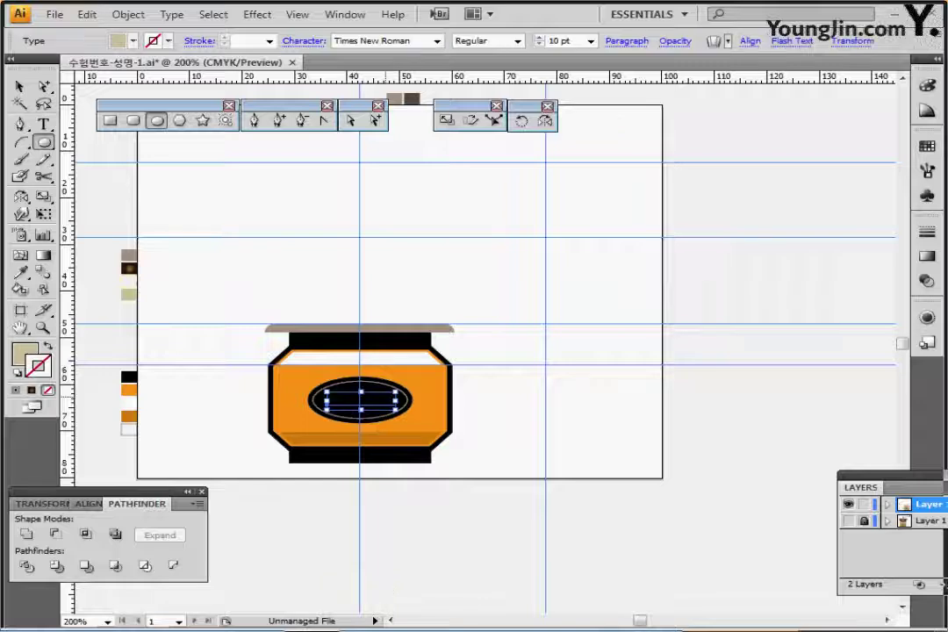
key("ctrl+equal")
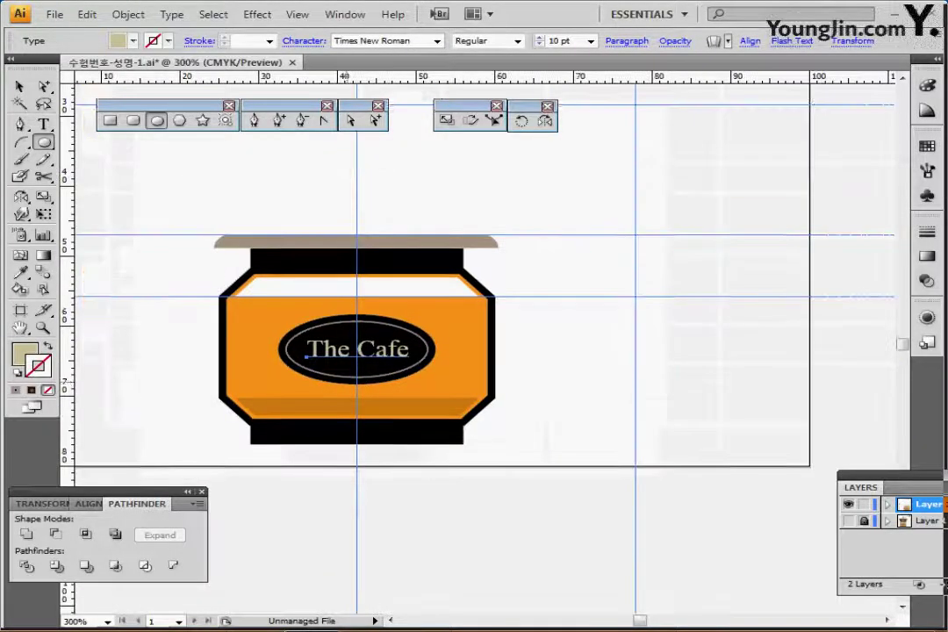
left_click_drag(544, 378, 546, 383)
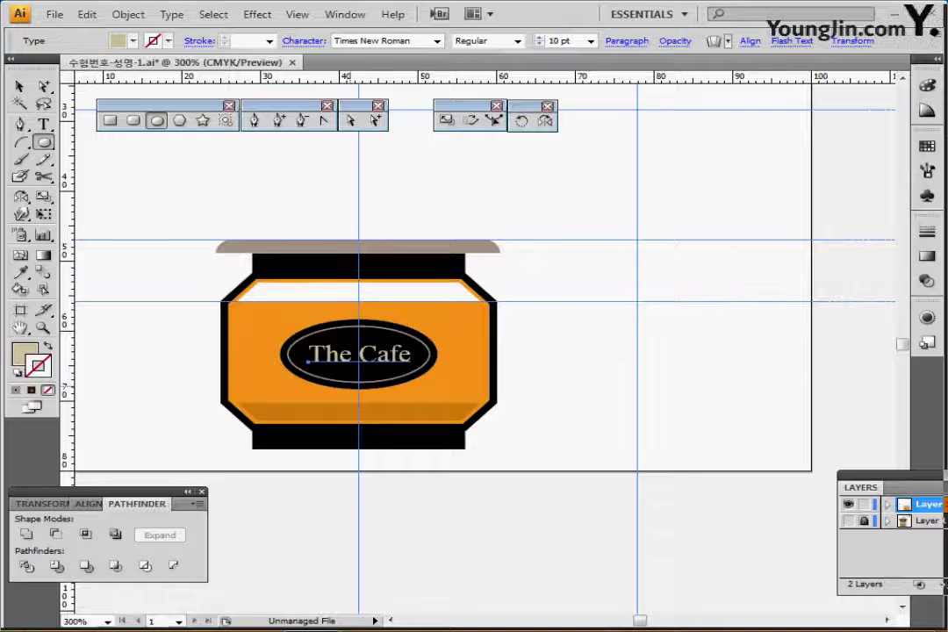
Create an ellipse 45 mm wide and 70 mm high centred on the vertical guide above the ledge, with the default white fill and black stroke
left_click_drag(404, 287, 410, 420)
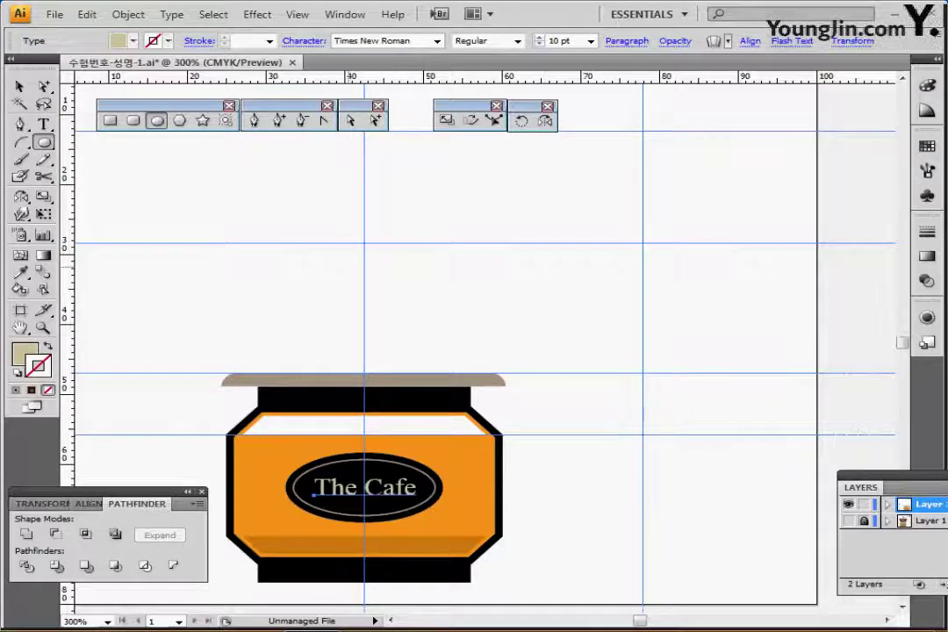
left_click(365, 194)
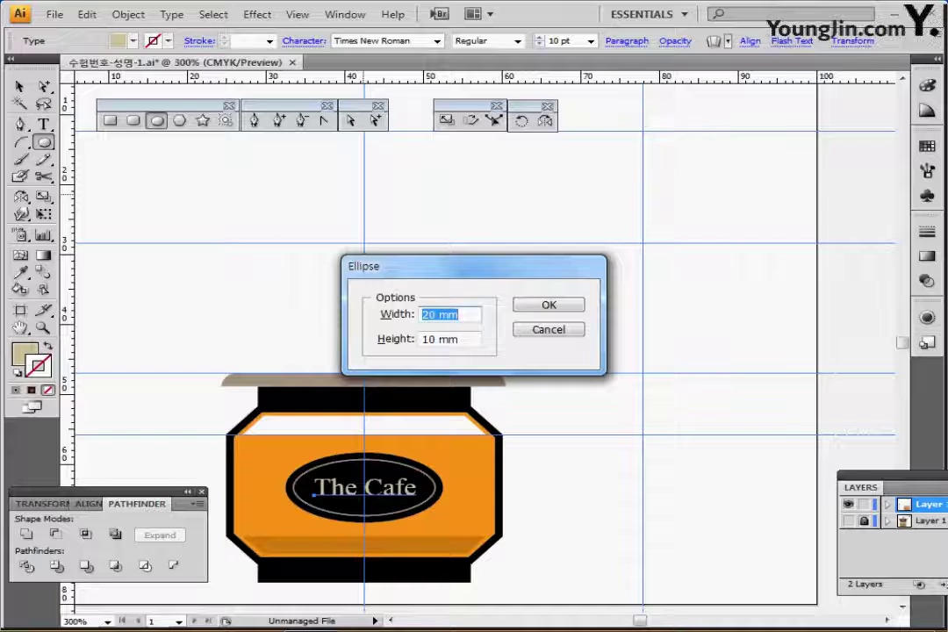
type("45")
key("Tab")
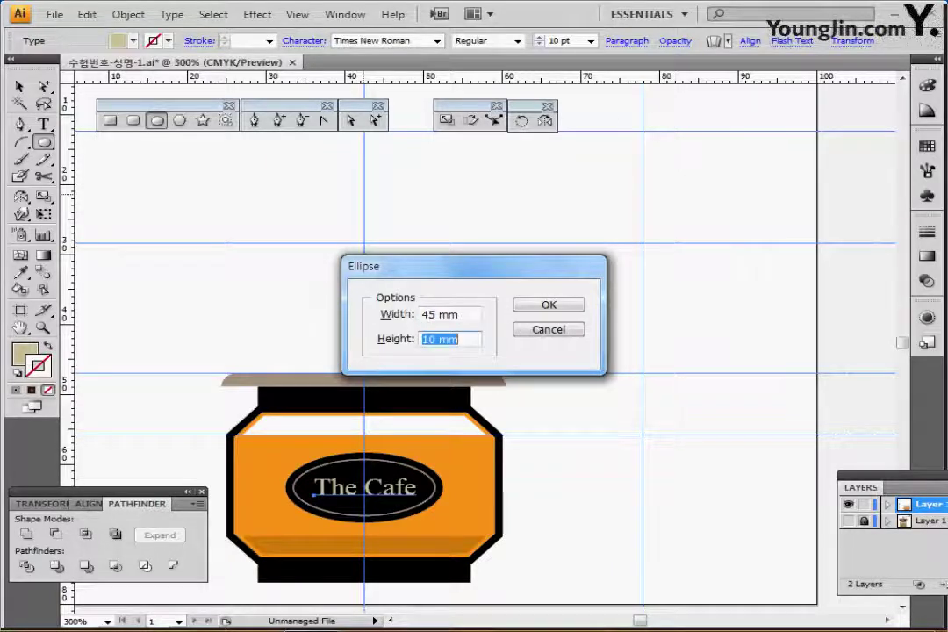
type("70")
key("Return")
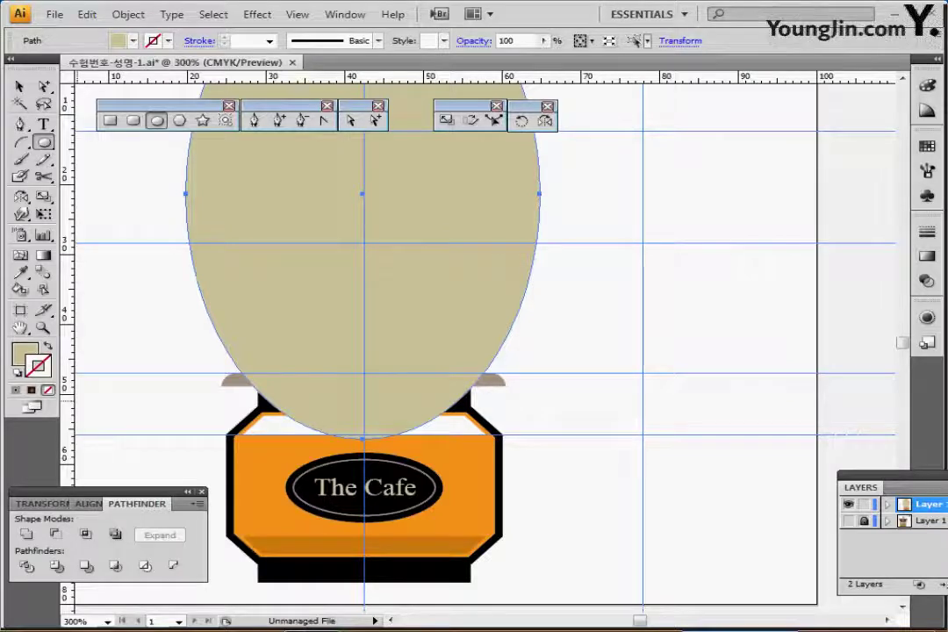
key("d")
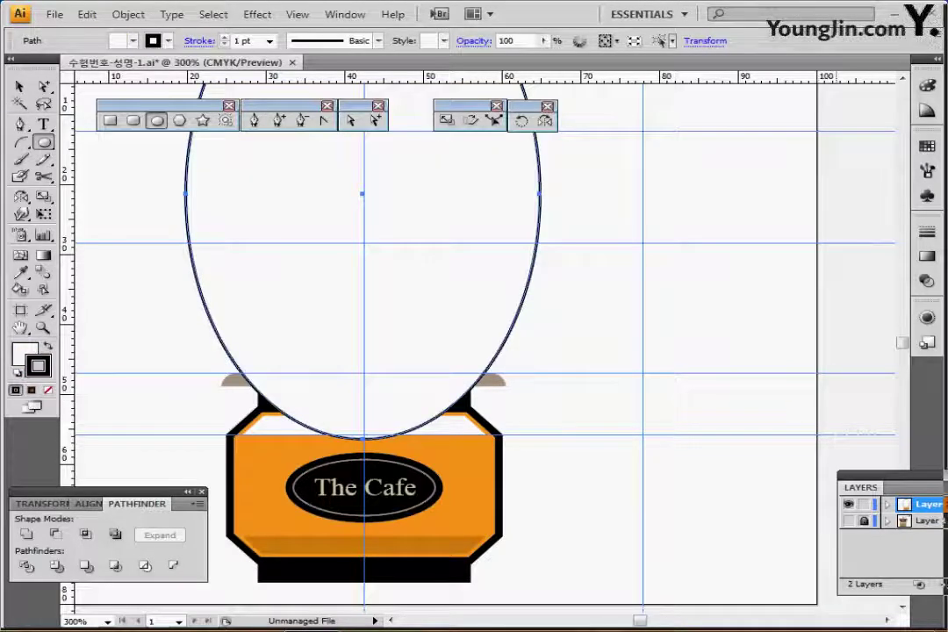
Show the template in colour under the outlined drawing, and nudge the large ellipse up until it follows the template bowl's curve
left_click(848, 520)
left_click(848, 504, "ctrl")
key("ctrl+y")
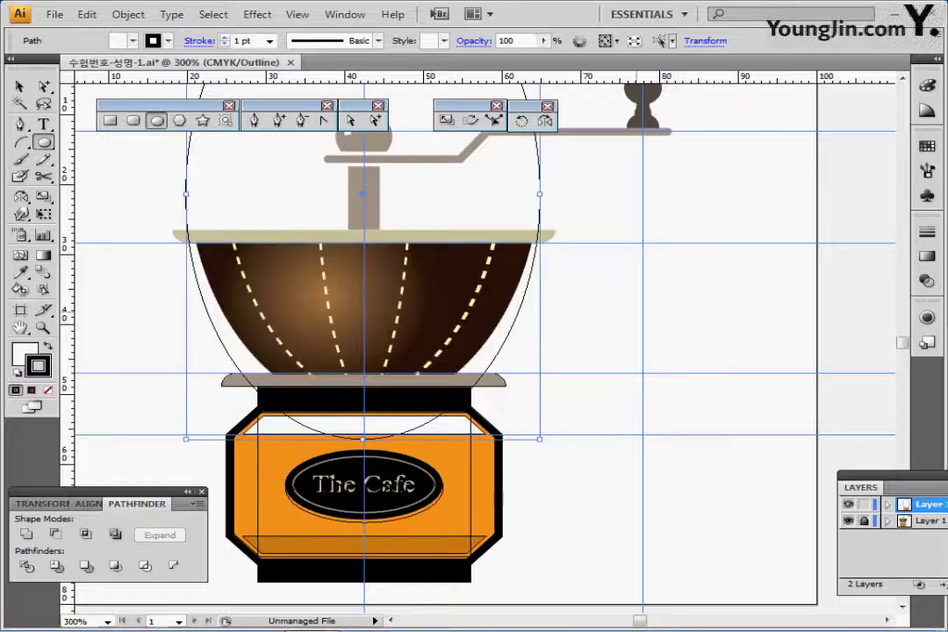
key("Up")
key("Up")
key("Up")
key("Up")
key("Up")
key("Up")
key("Up")
key("Up")
key("Up")
key("Up")
key("Up")
key("Up")
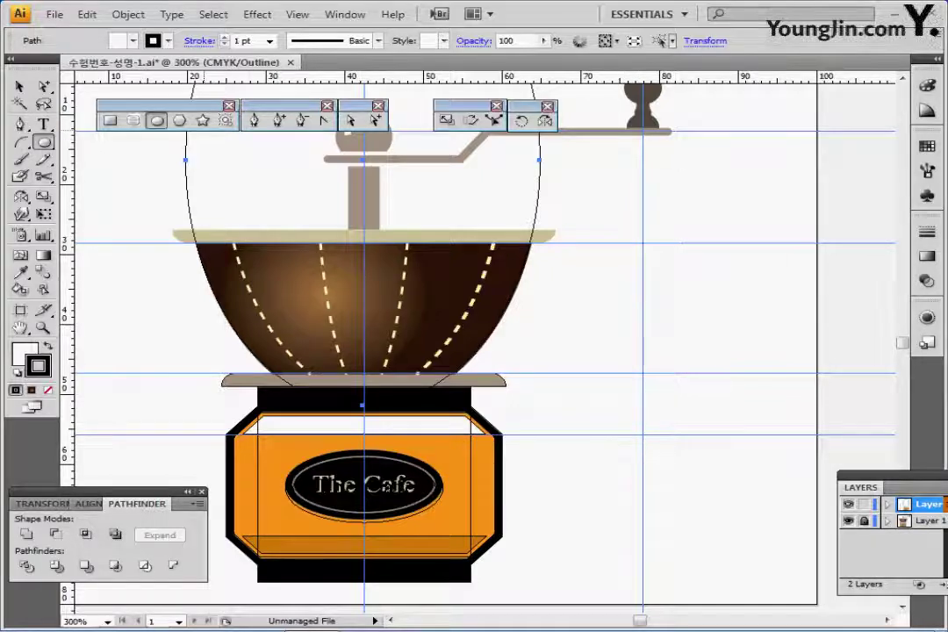
Draw a rectangle about 54 mm wide and 16.5 mm high across the bowl area between the two horizontal guides, and return to preview
left_click(109, 121)
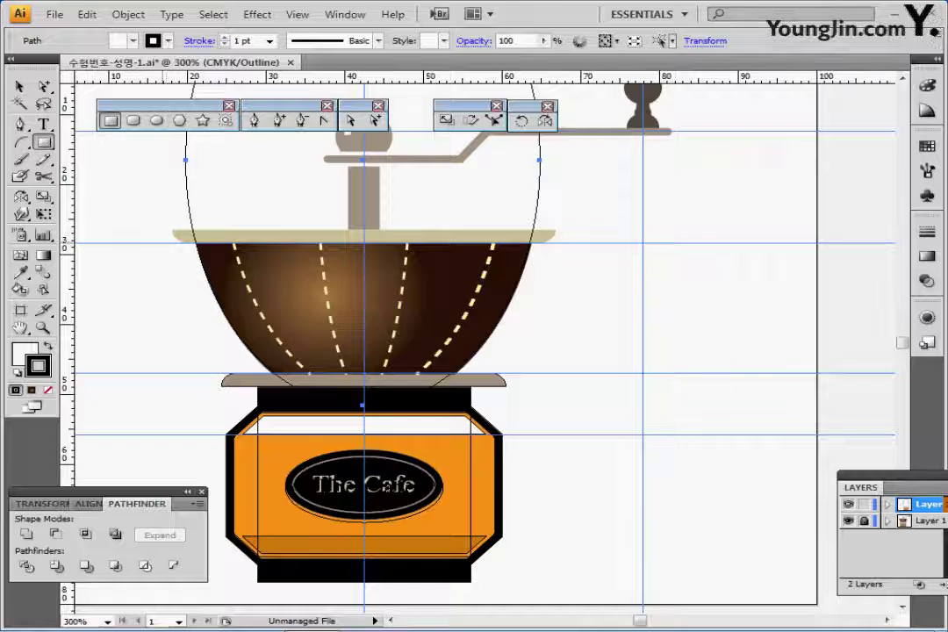
mouse_move(163, 244)
left_mouse_down()
mouse_move(466, 330)
mouse_move(562, 375)
mouse_move(585, 373)
left_mouse_up()
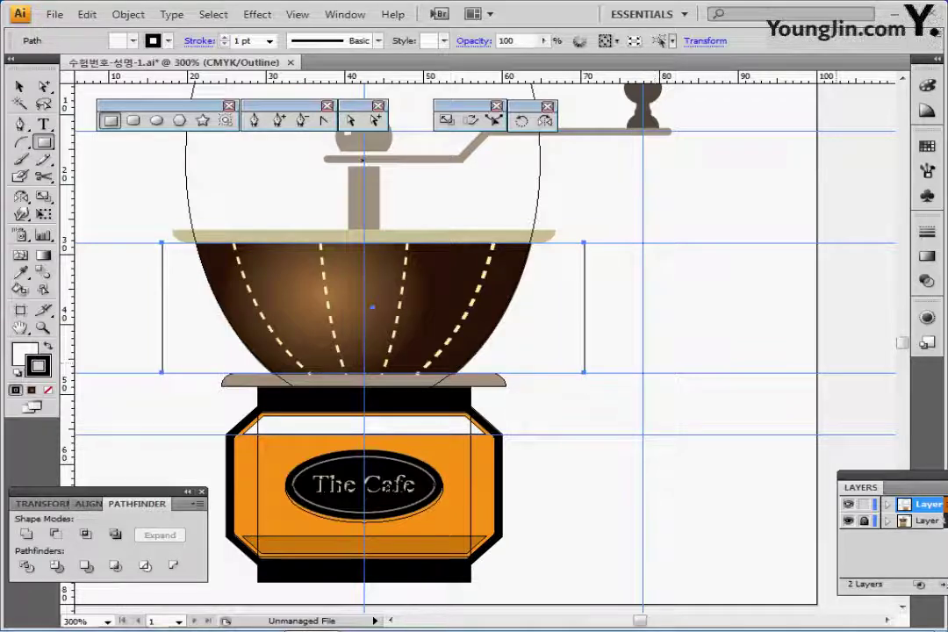
key("ctrl+y")
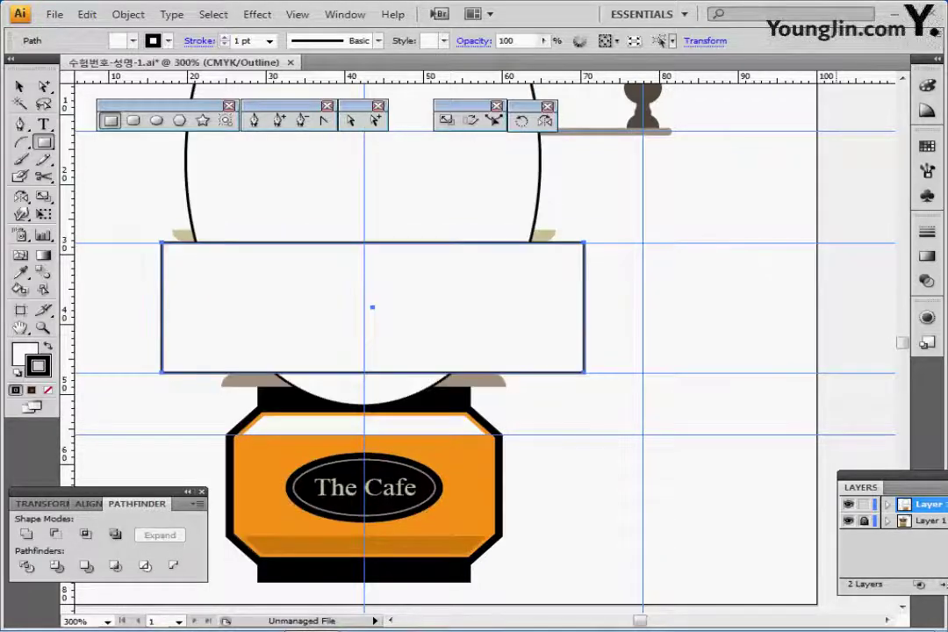
Hide the template layer and intersect the rectangle with the large ellipse to form the bowl shape
left_click(848, 520)
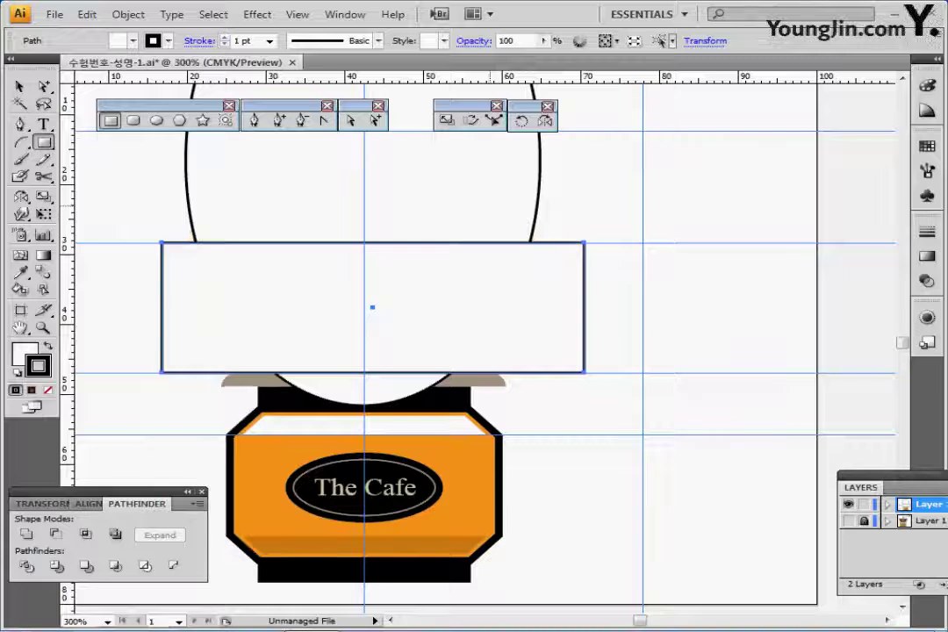
key("ctrl+a")
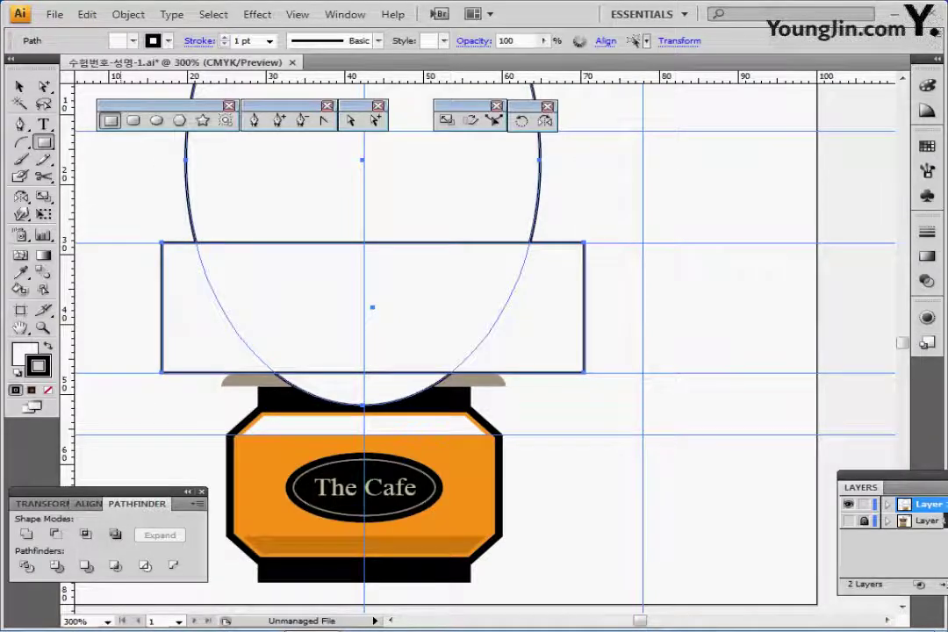
left_click(85, 535)
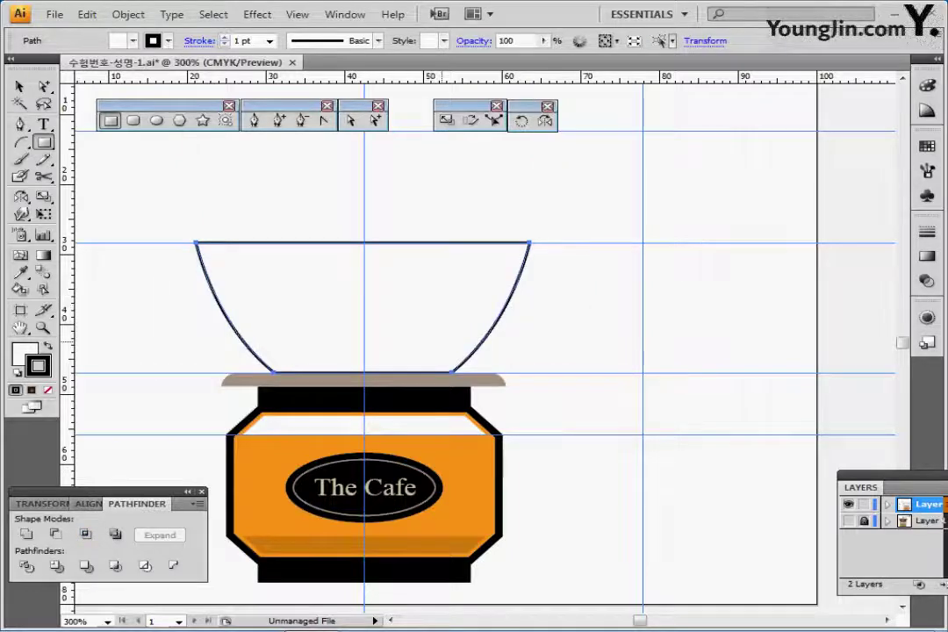
Sample the dark brown radial gradient from the swatch beside the artboard onto the bowl with the Eyedropper
key("ctrl+minus")
key("i")
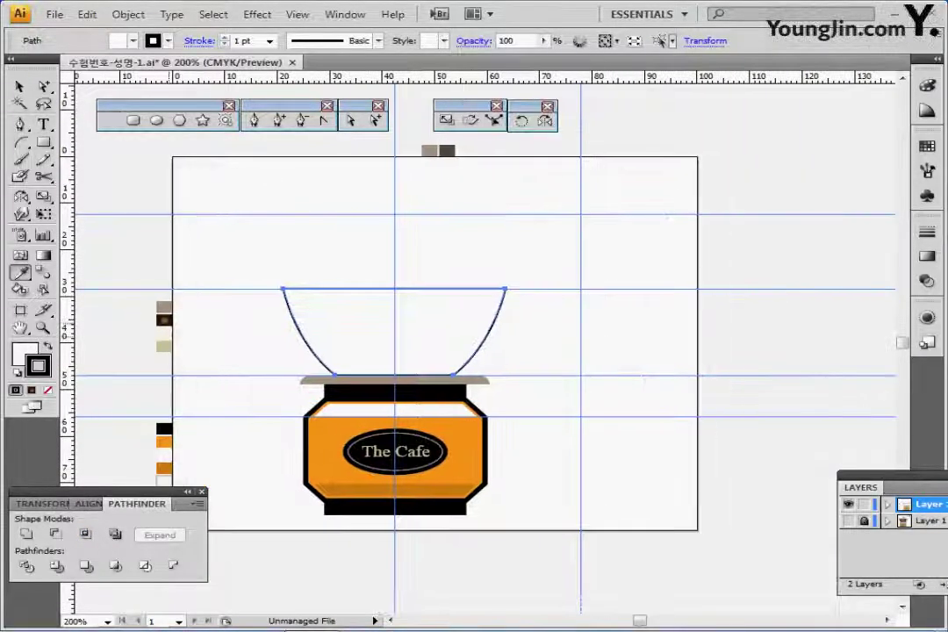
left_click(164, 321)
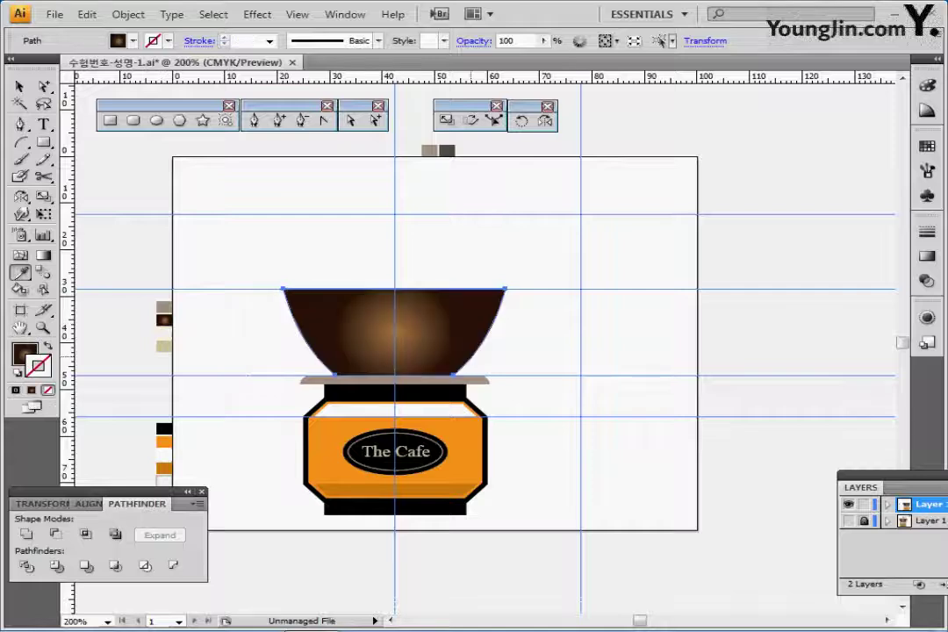
key("ctrl+plus")
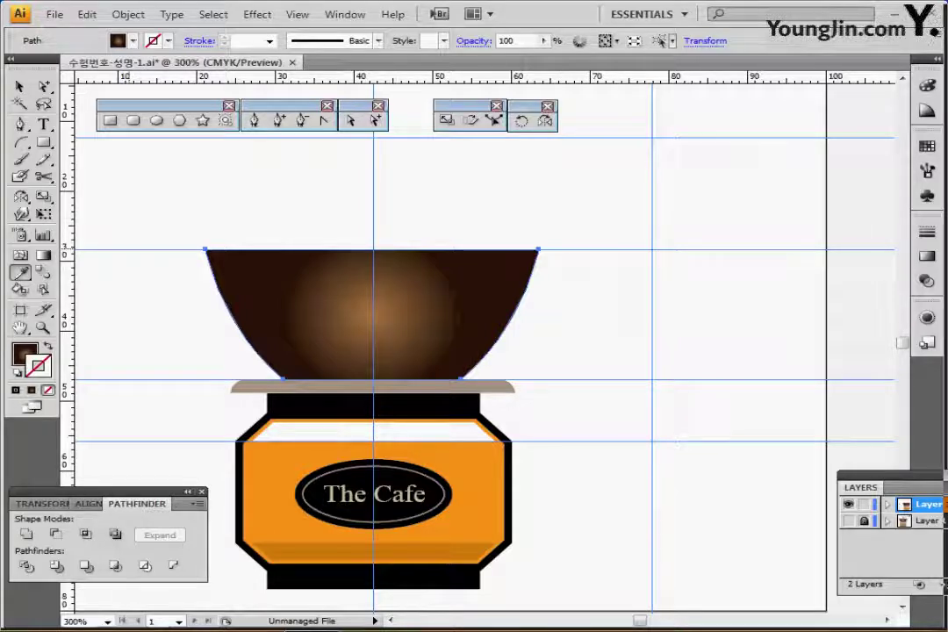
Duplicate the bowl horizontally, placing the copy about 5 mm to the right of the original
left_click(168, 197, "ctrl")
left_click(386, 275, "ctrl")
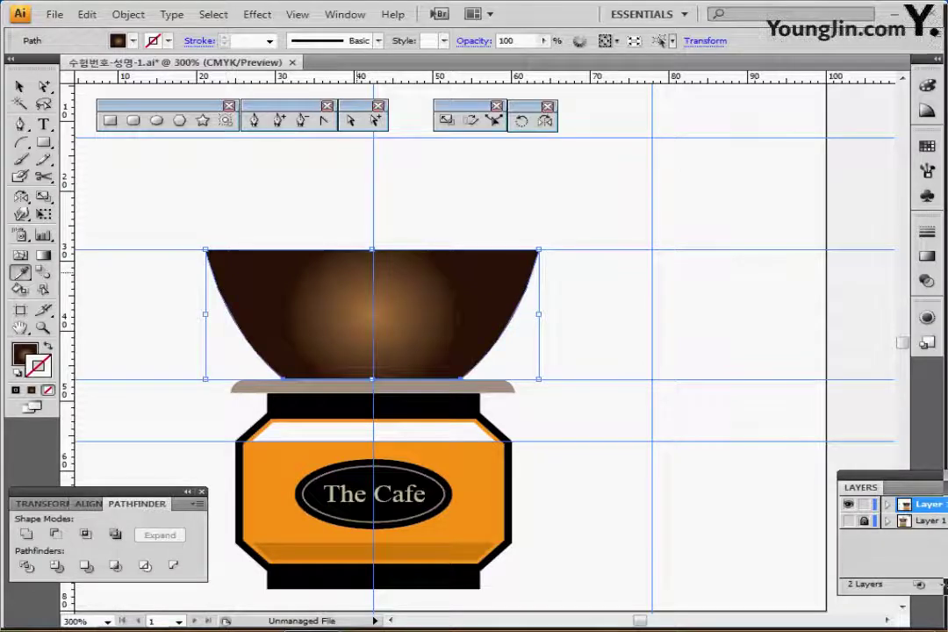
key("ctrl+shift+a")
key("ctrl+z")
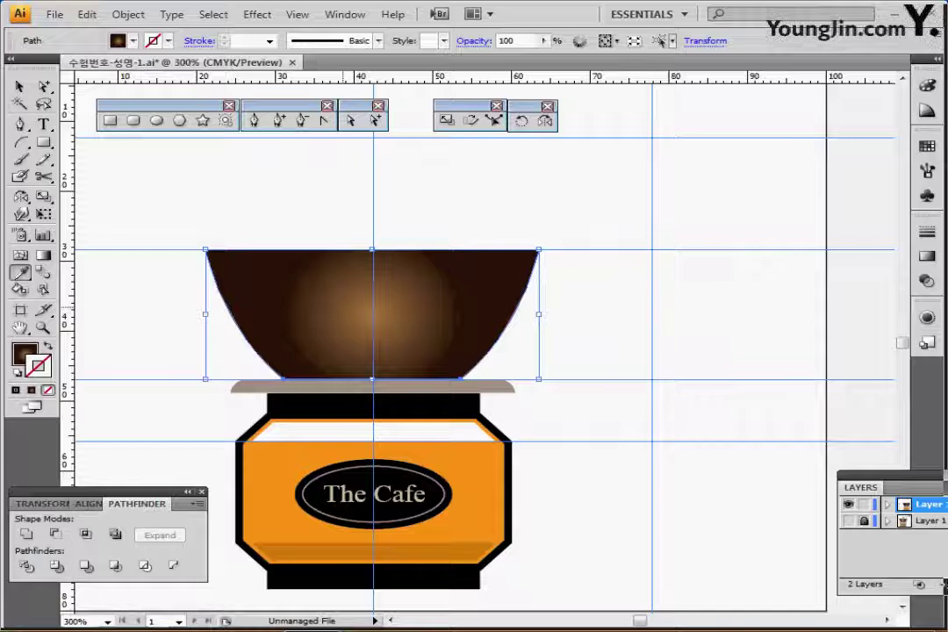
left_click_drag(336, 307, 370, 308)
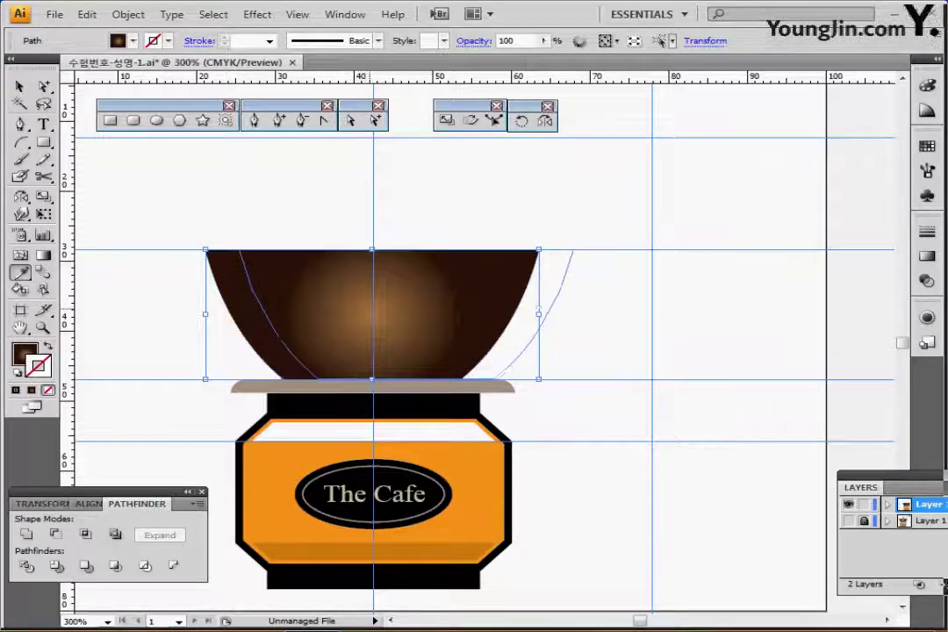
left_click_drag(491, 281, 495, 281)
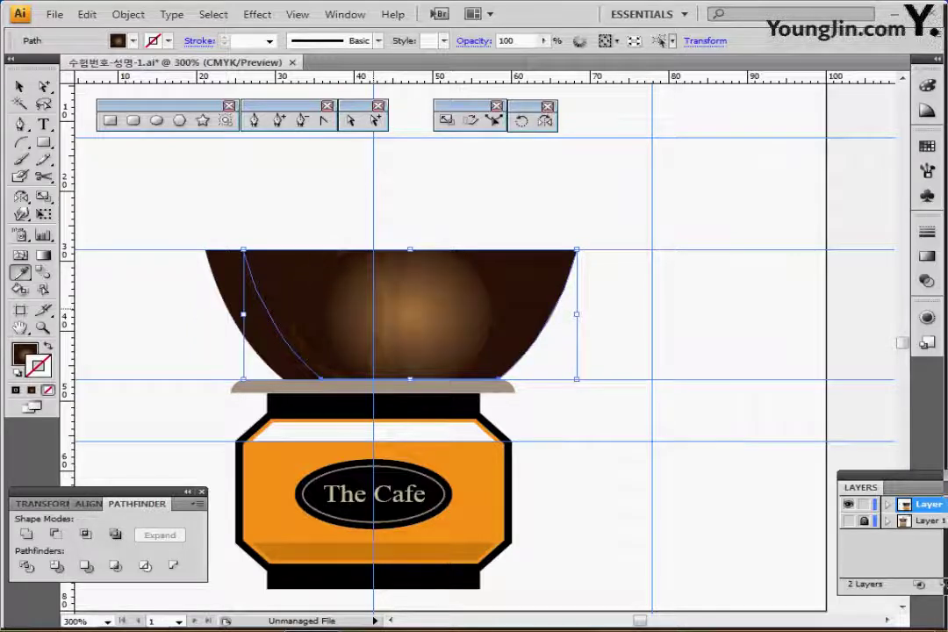
Delete the bowl copy's two right-hand anchor points, keeping only its left curve
left_click(350, 120)
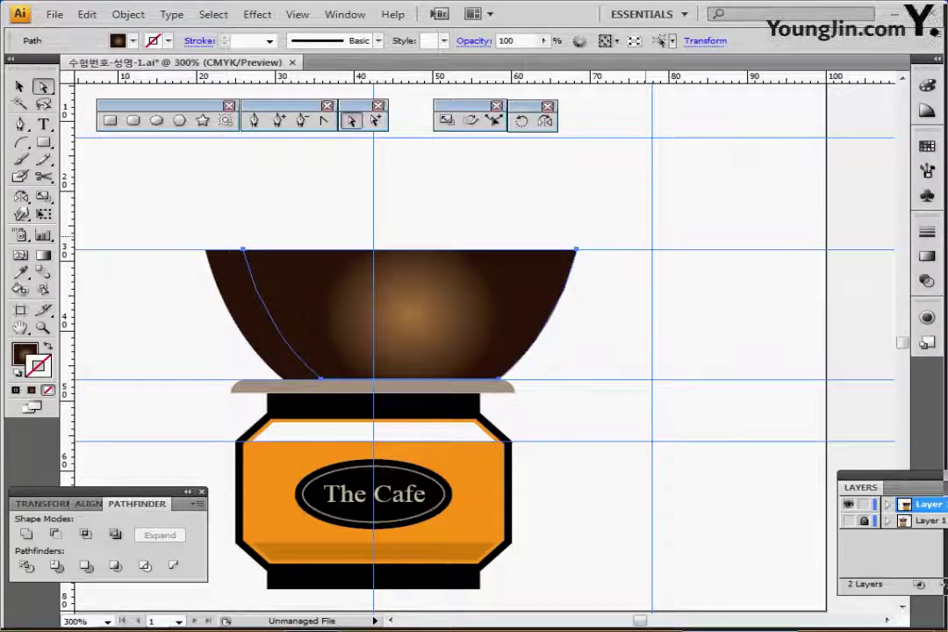
left_click(577, 250)
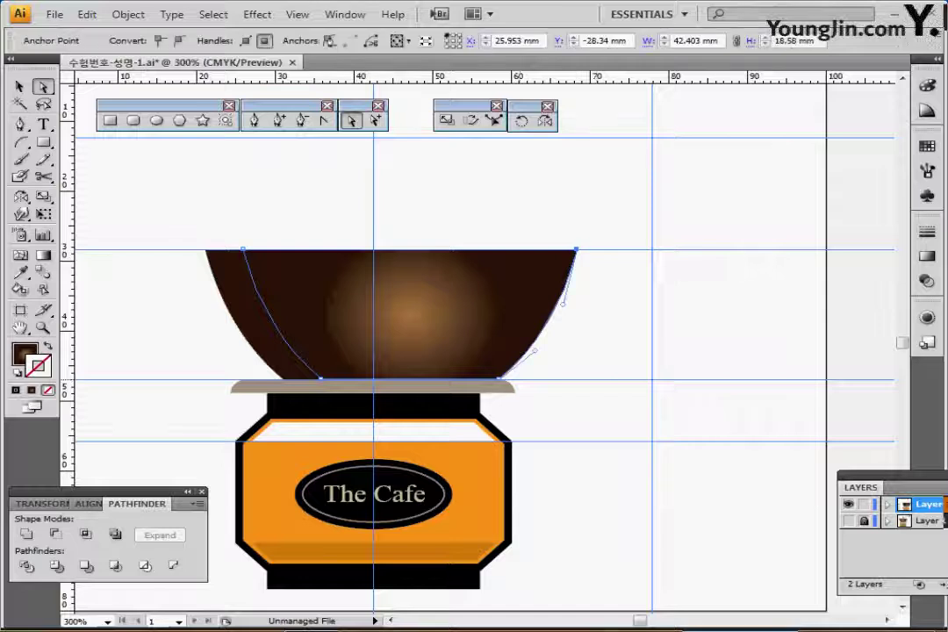
left_click(499, 379, "shift")
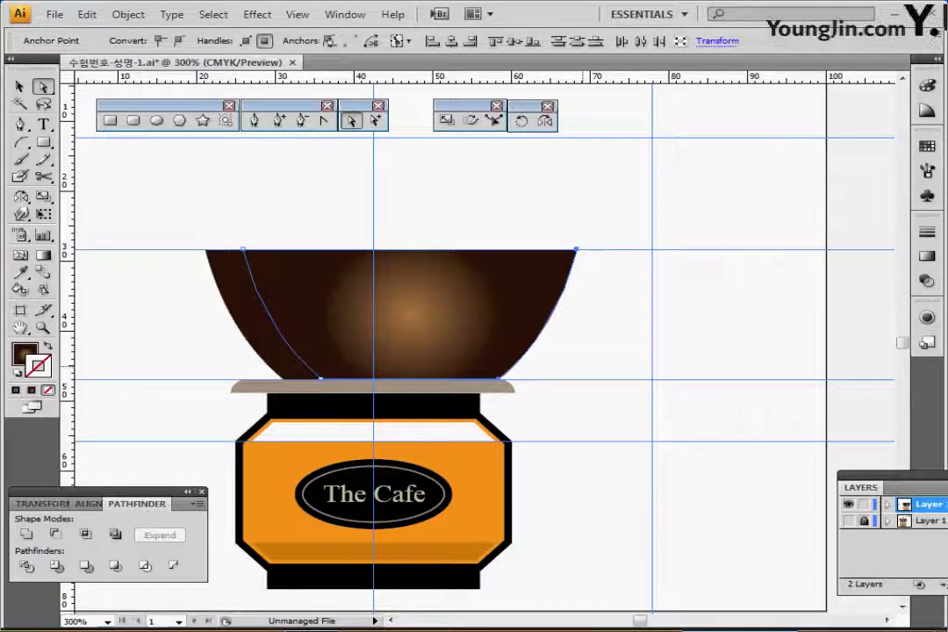
key("Delete")
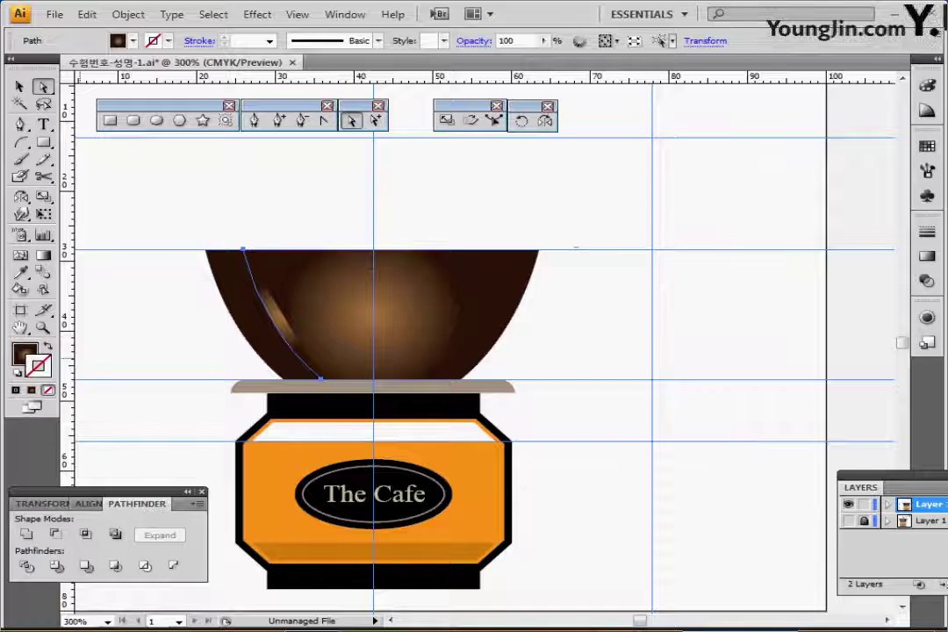
Give the curve no fill and a dashed stroke in C 0, M 0, Y 40, K 0 with 3 pt dashes
left_click(25, 356)
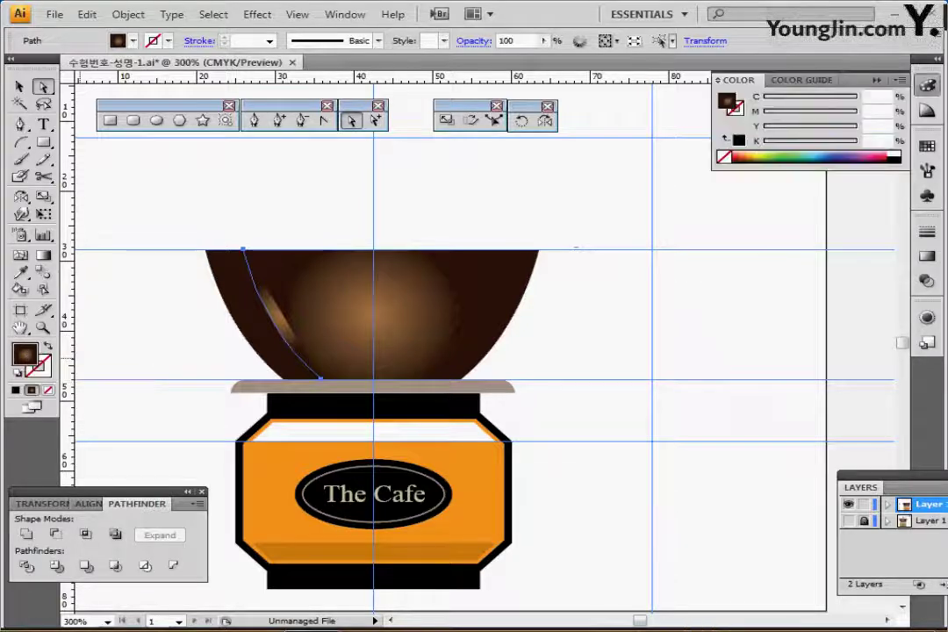
left_click(41, 368)
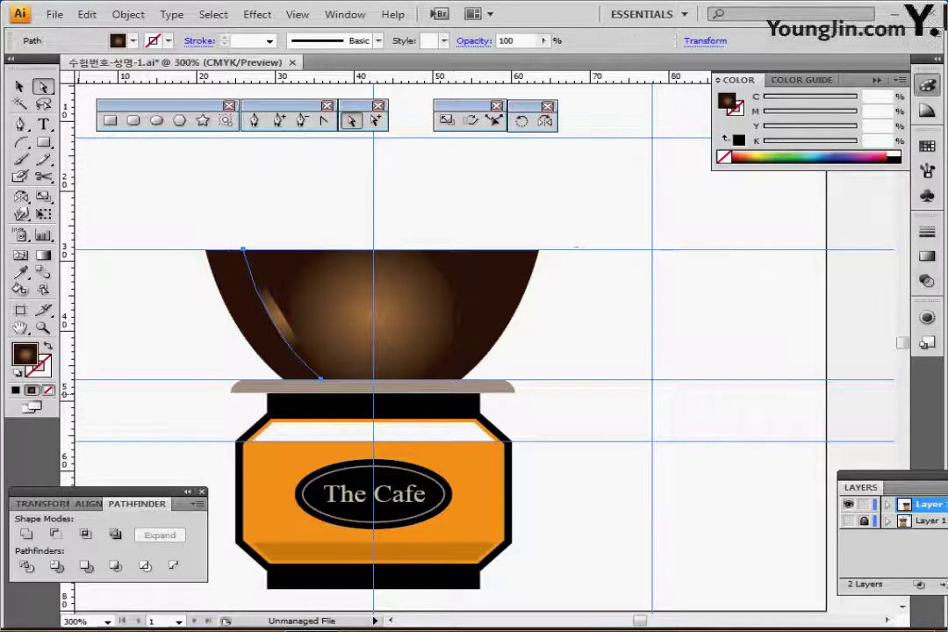
key("slash")
left_click(894, 154)
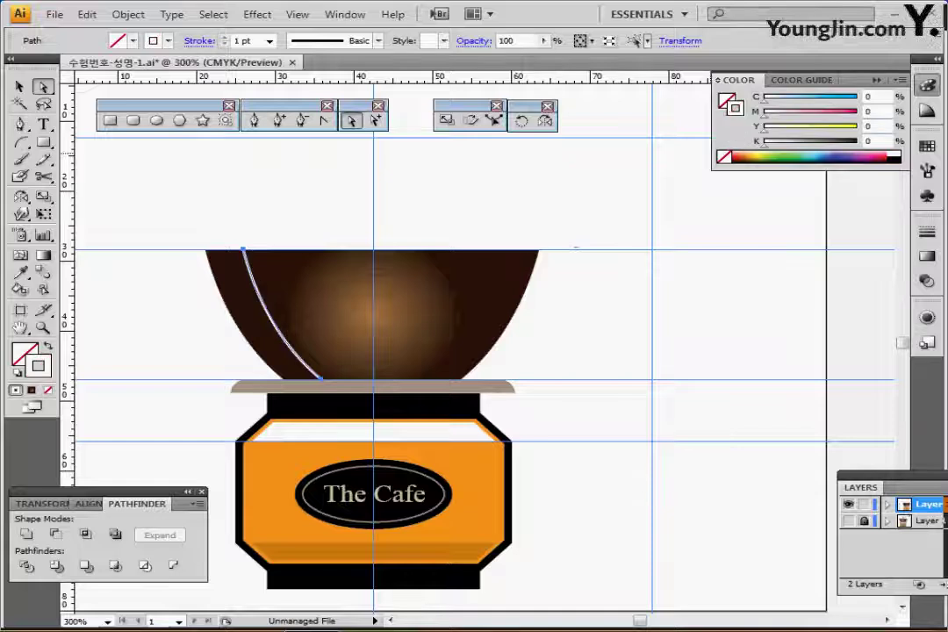
double_click(870, 126)
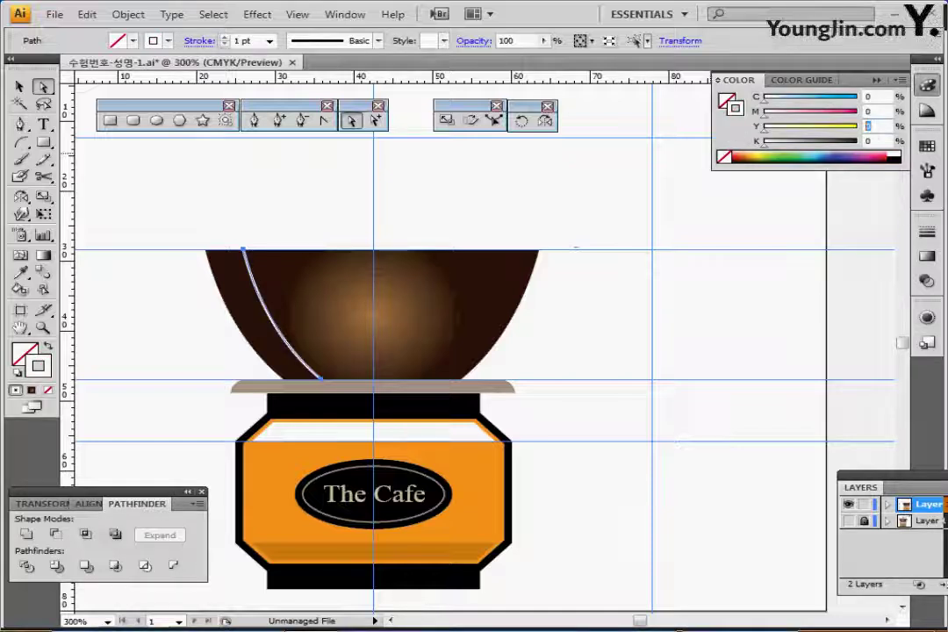
type("40")
key("Return")
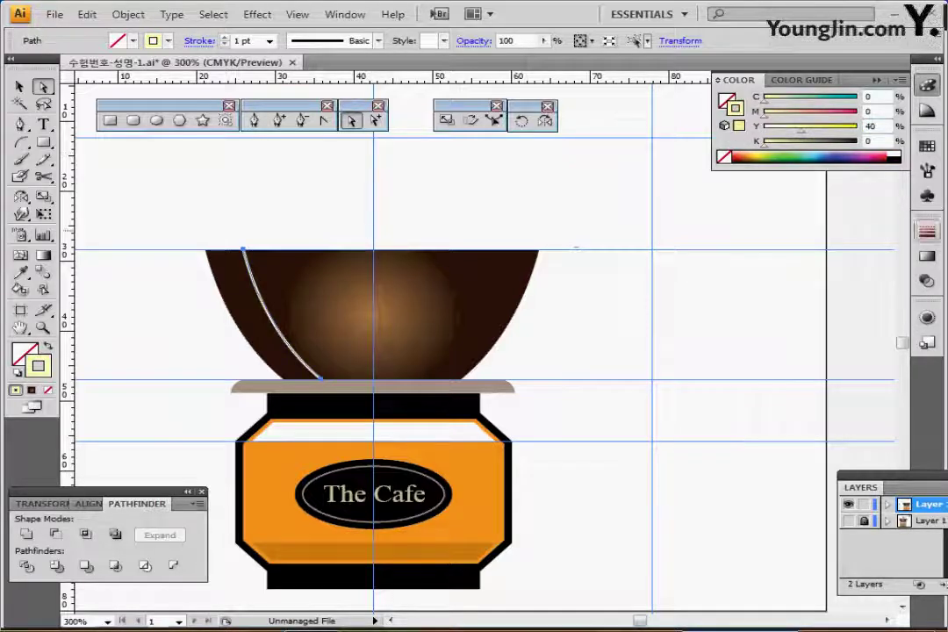
left_click(926, 231)
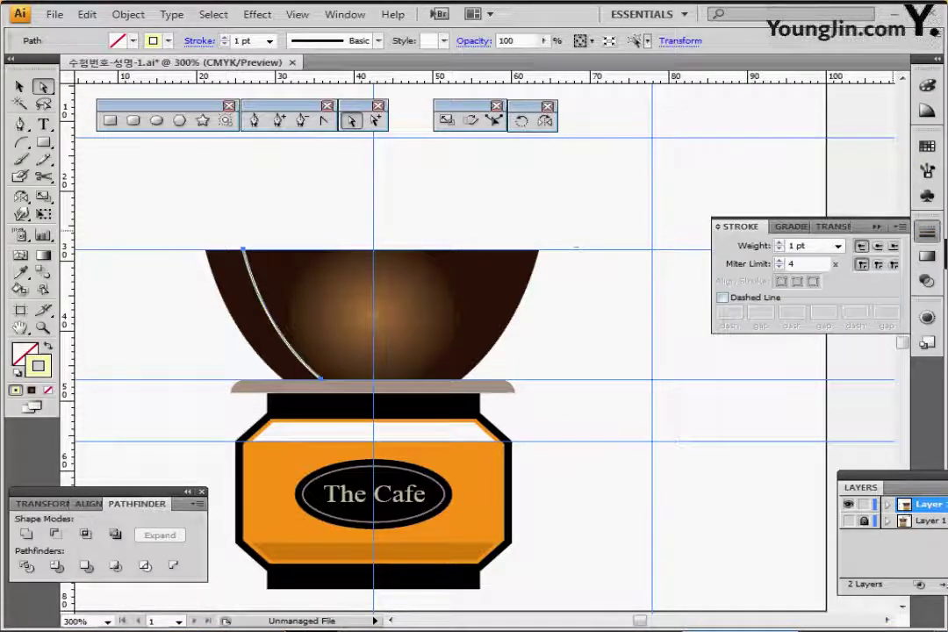
left_click(722, 297)
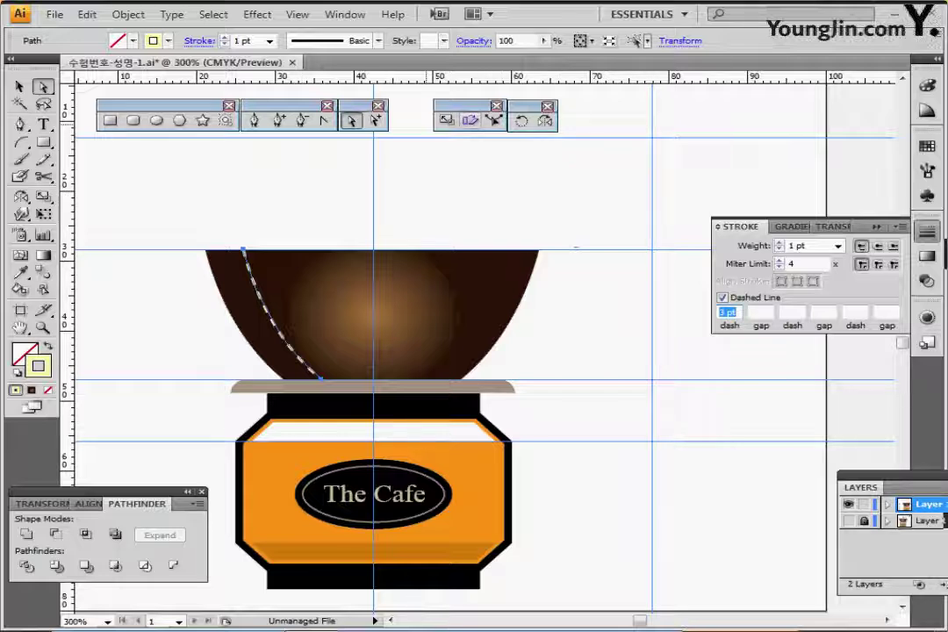
Reflect a copy of the dashed curve vertically across the guide through the bowl's centre
left_click(20, 86)
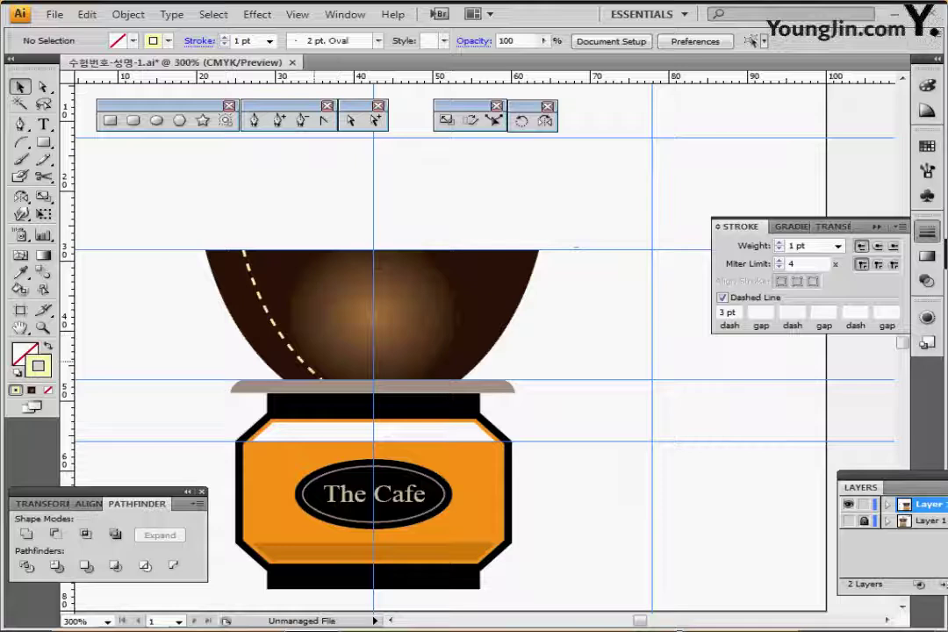
left_click(301, 361)
left_click(320, 377)
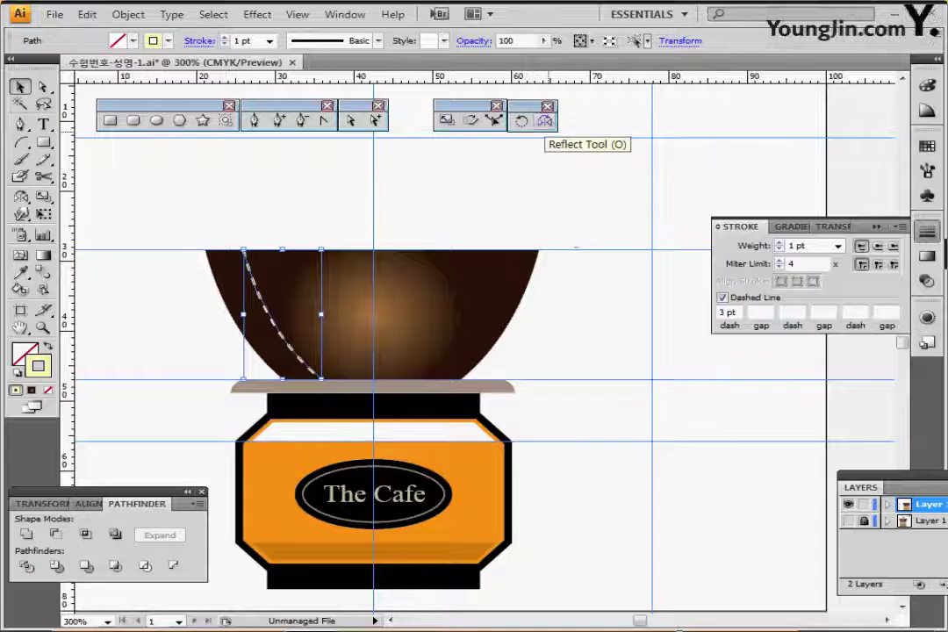
left_click(545, 121)
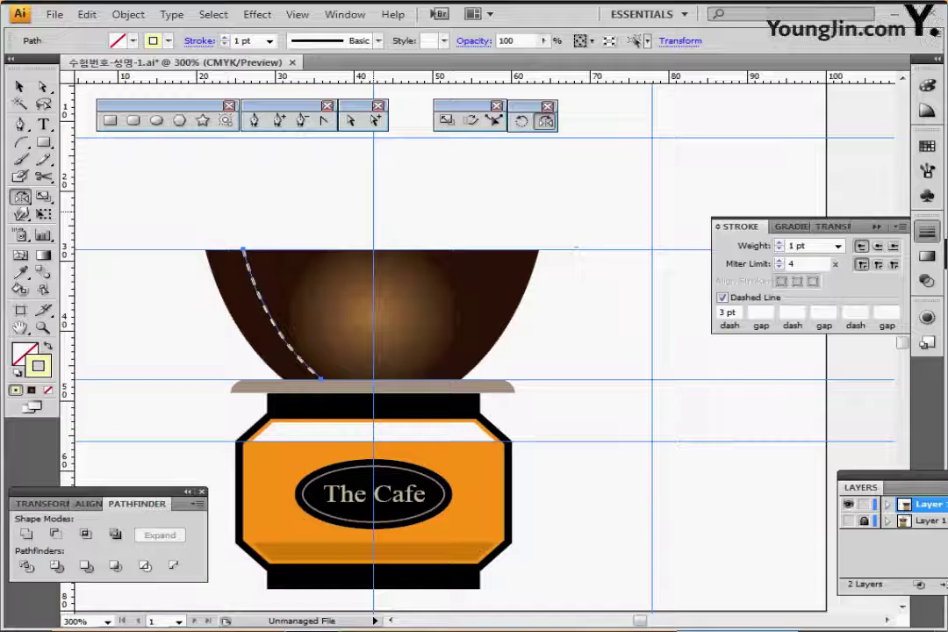
left_click(373, 211, "alt")
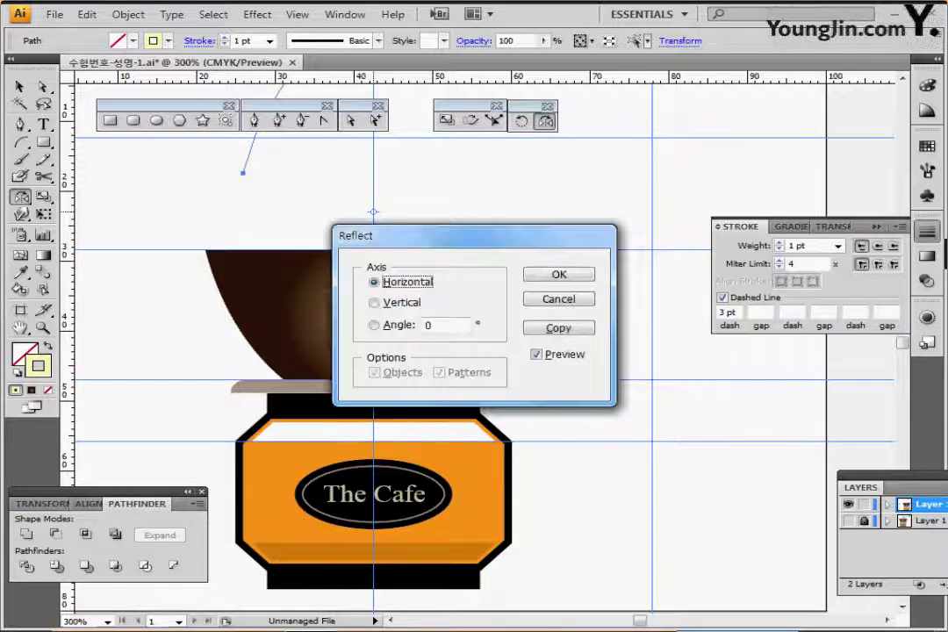
left_click(400, 303)
left_click(560, 327)
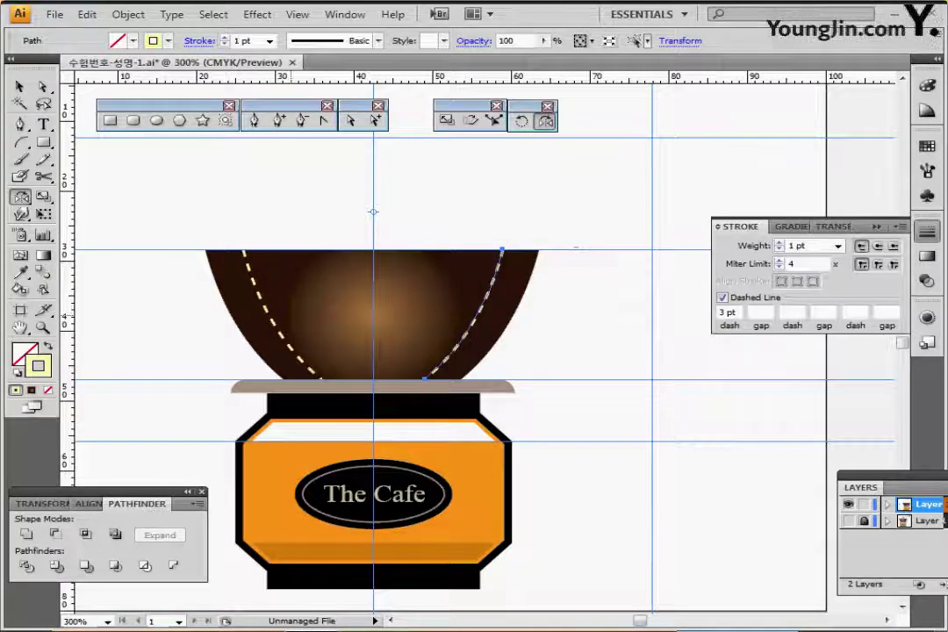
Make a blend between the two dashed curves on the bowl
key("ctrl")
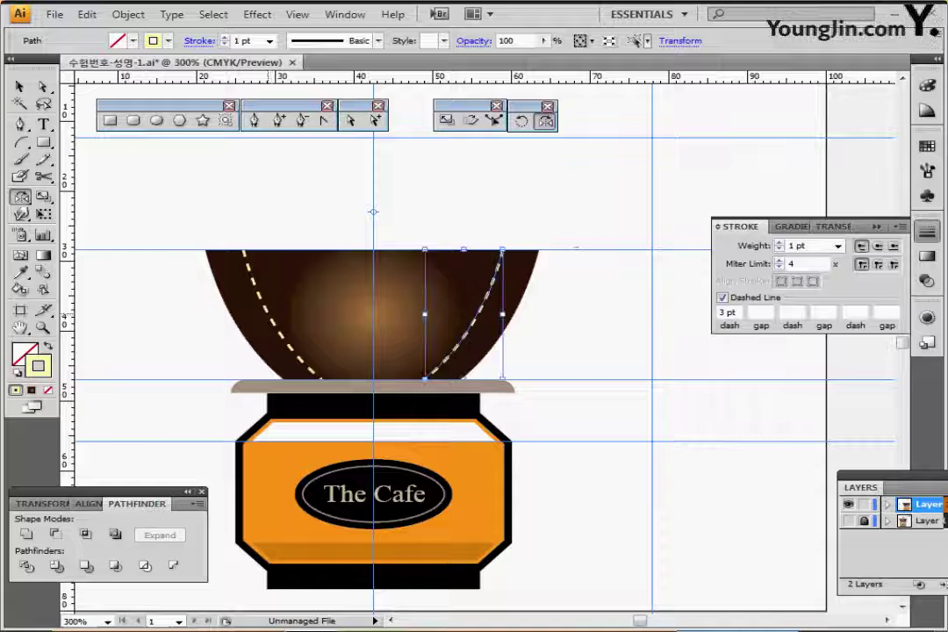
left_click(271, 314, "ctrl+shift")
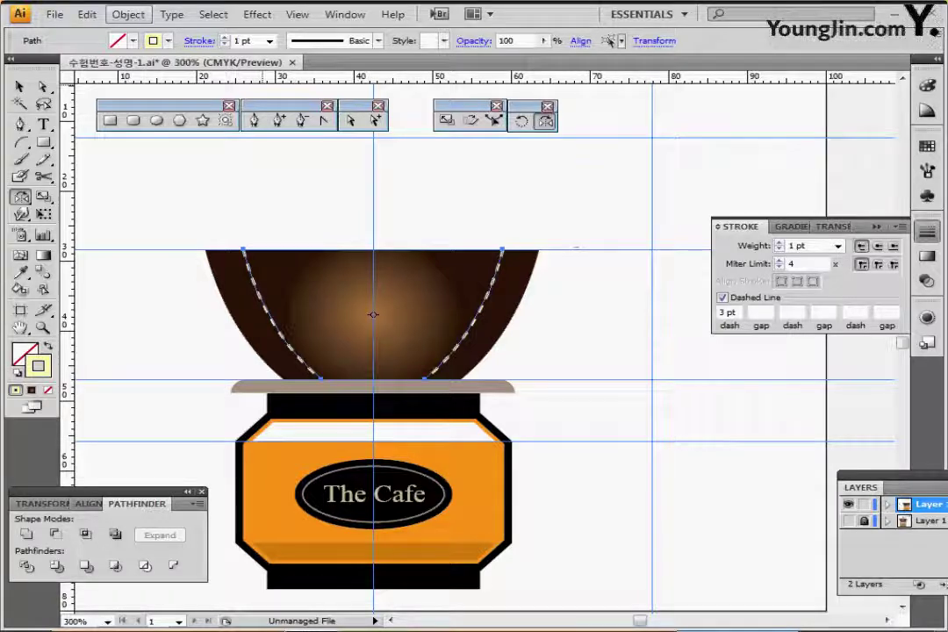
left_click(128, 14)
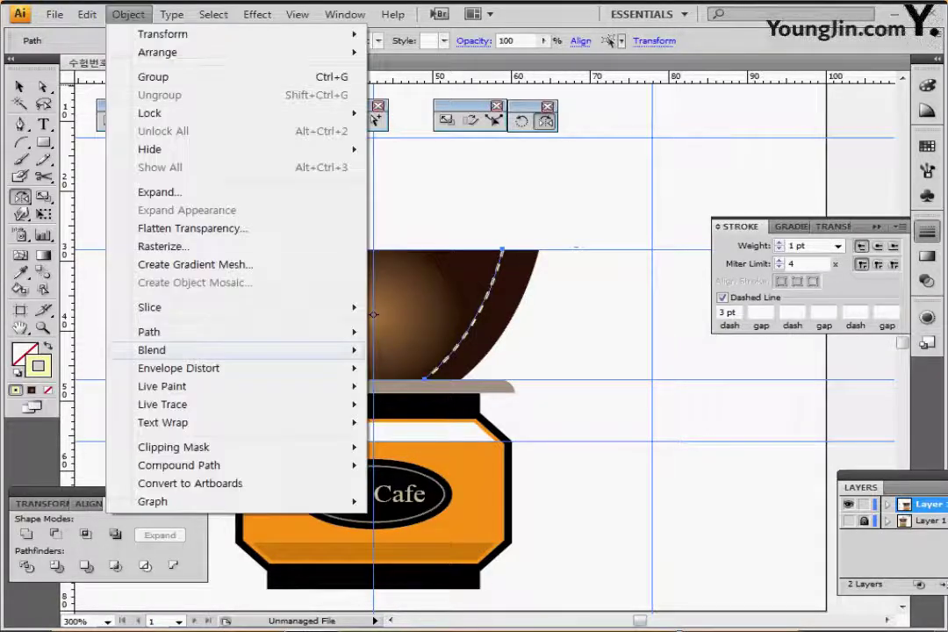
mouse_move(220, 350)
left_click(408, 349)
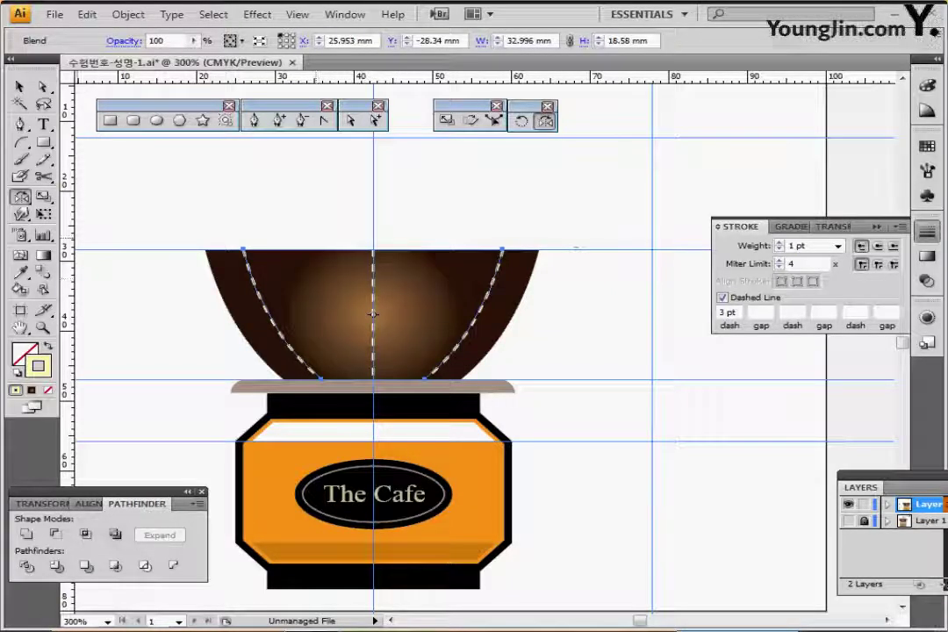
Set the blend's spacing to Specified Steps with 2 steps
double_click(43, 272)
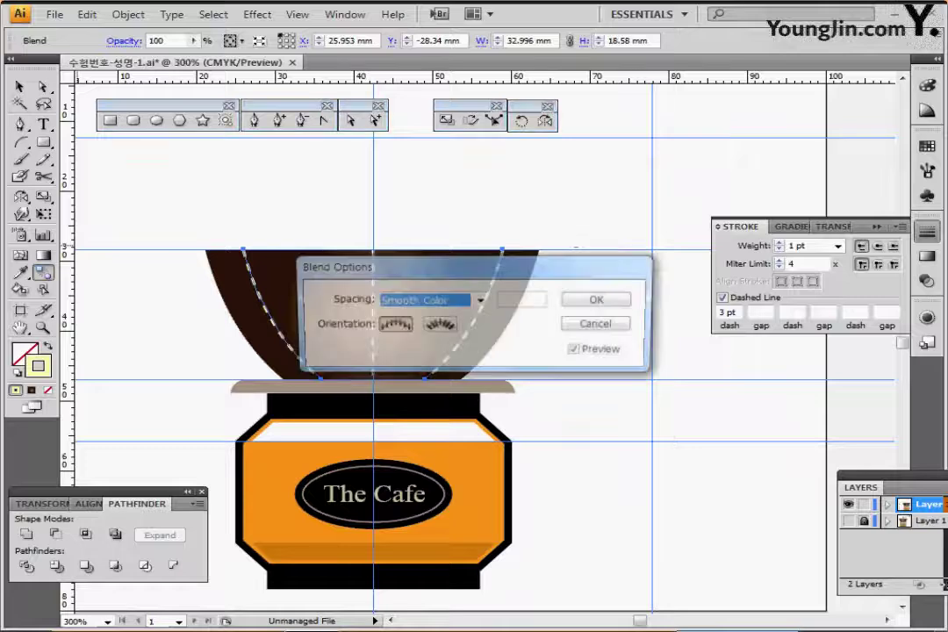
left_click_drag(456, 265, 589, 266)
left_click(612, 301)
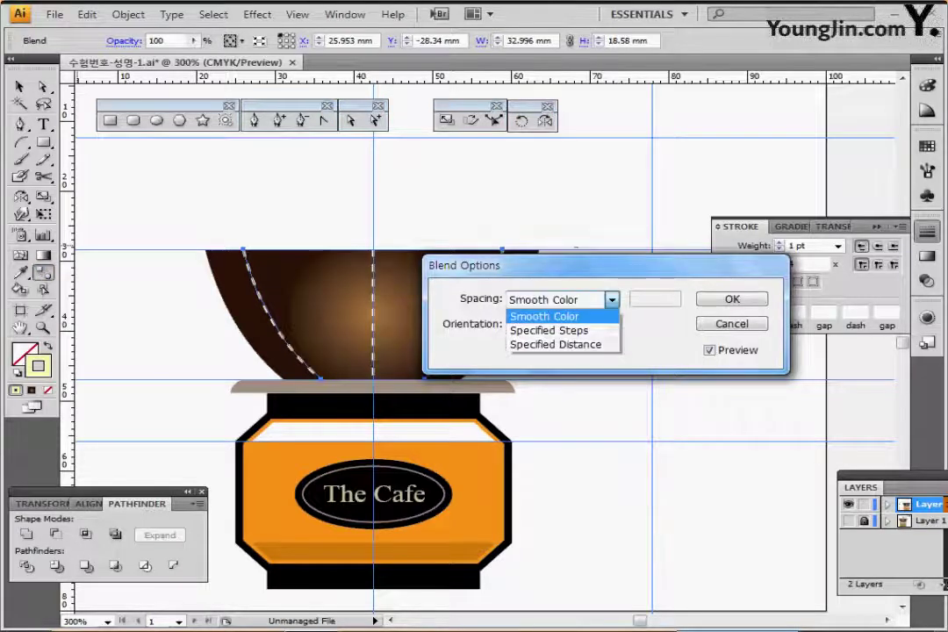
left_click(550, 331)
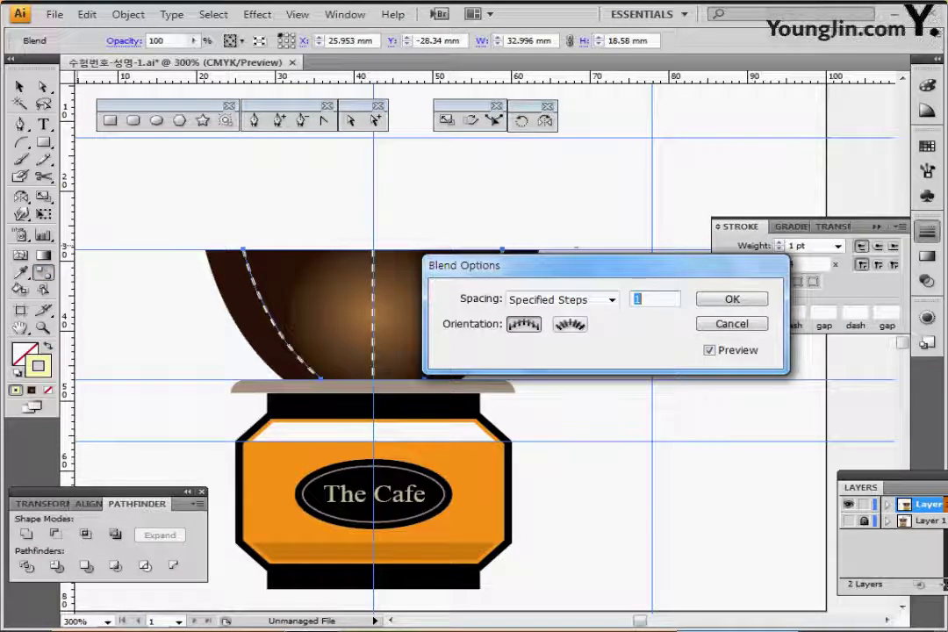
type("2")
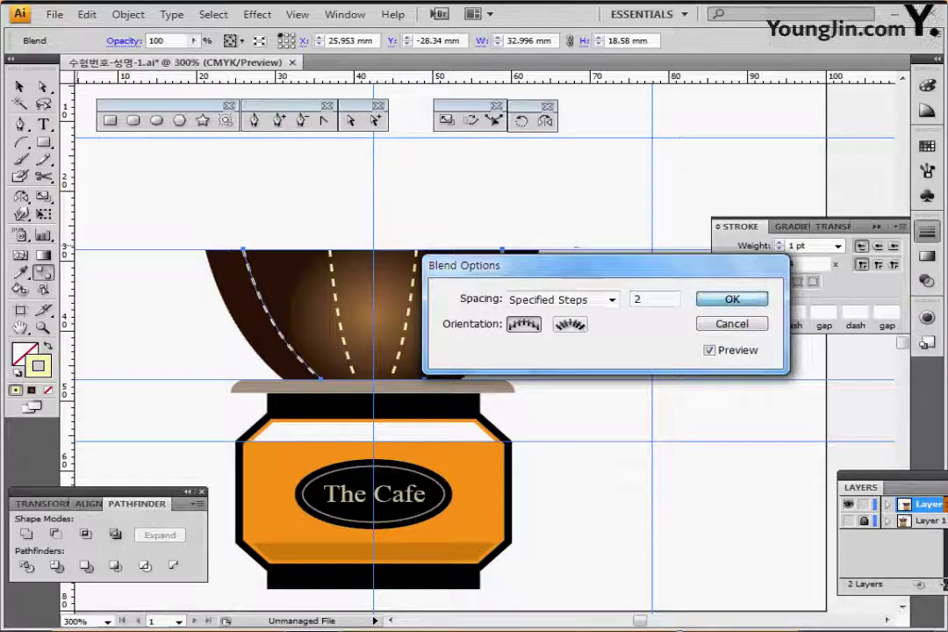
key("Return")
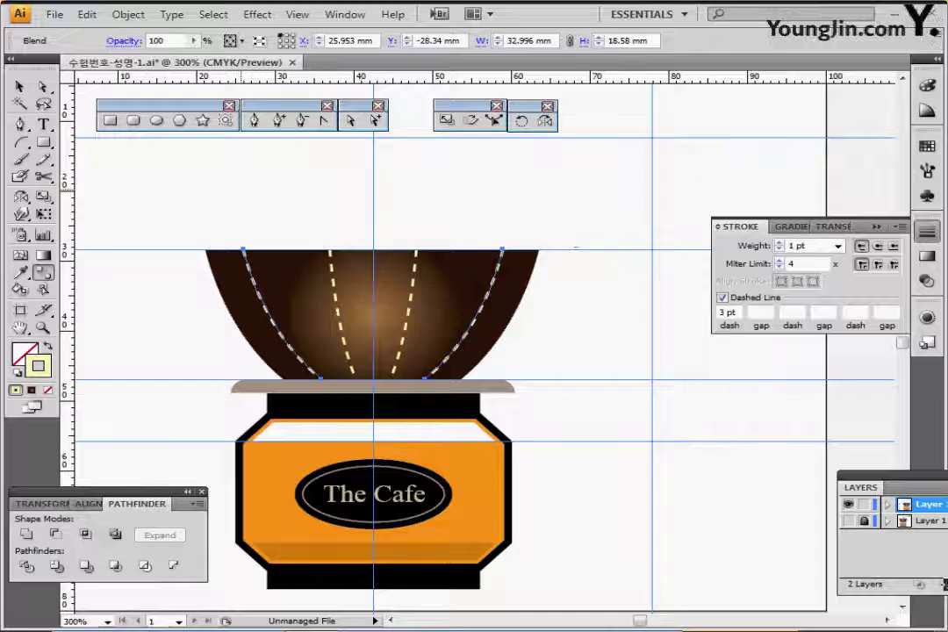
Expand the blend of dashed curves into editable paths
left_click(129, 14)
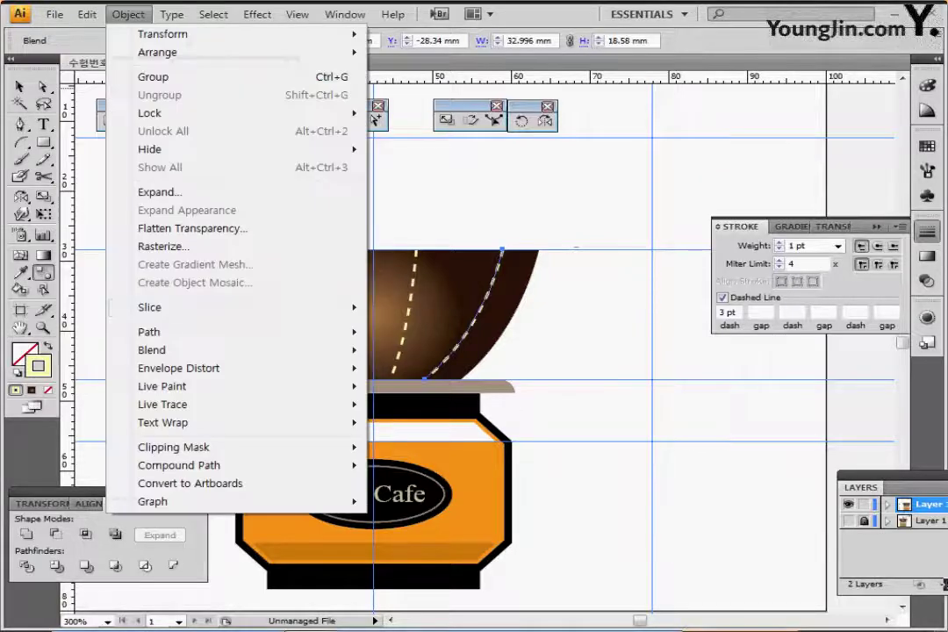
mouse_move(151, 349)
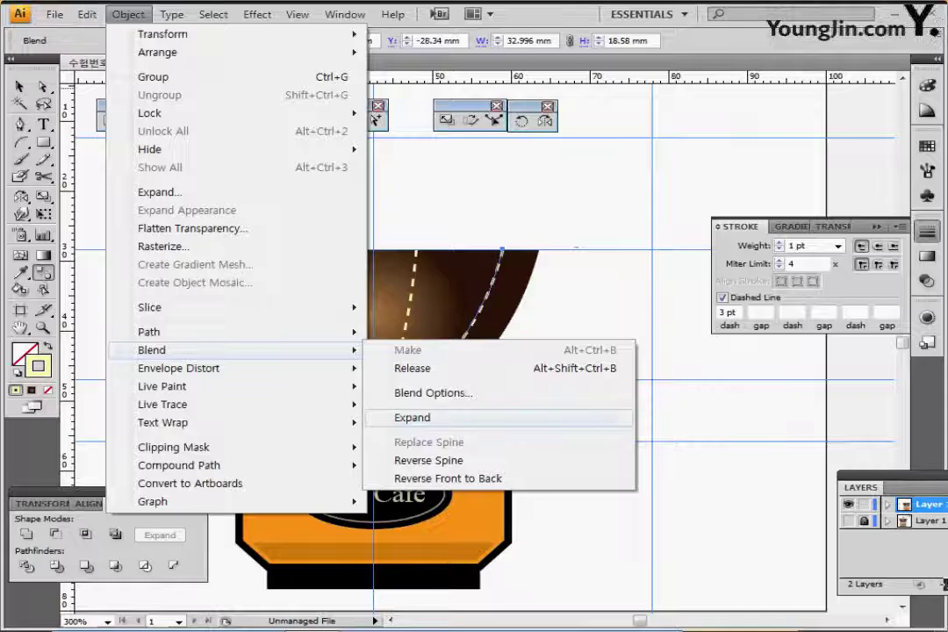
left_click(411, 417)
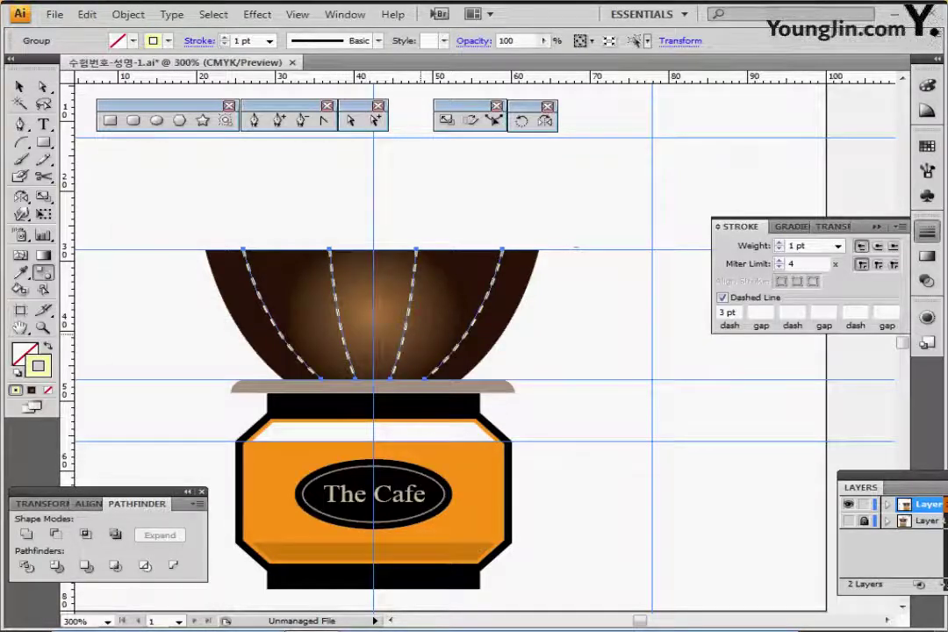
Reflect a copy of the grey-brown ledge horizontally about the bowl's centre, placing it along the bowl's upper edge
key("ctrl+shift+a")
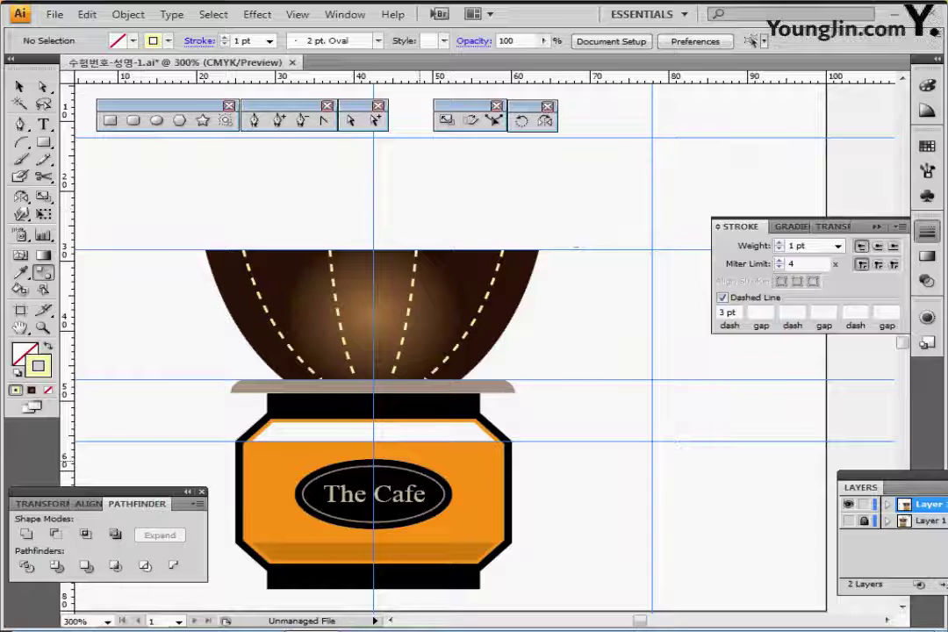
left_click(289, 386)
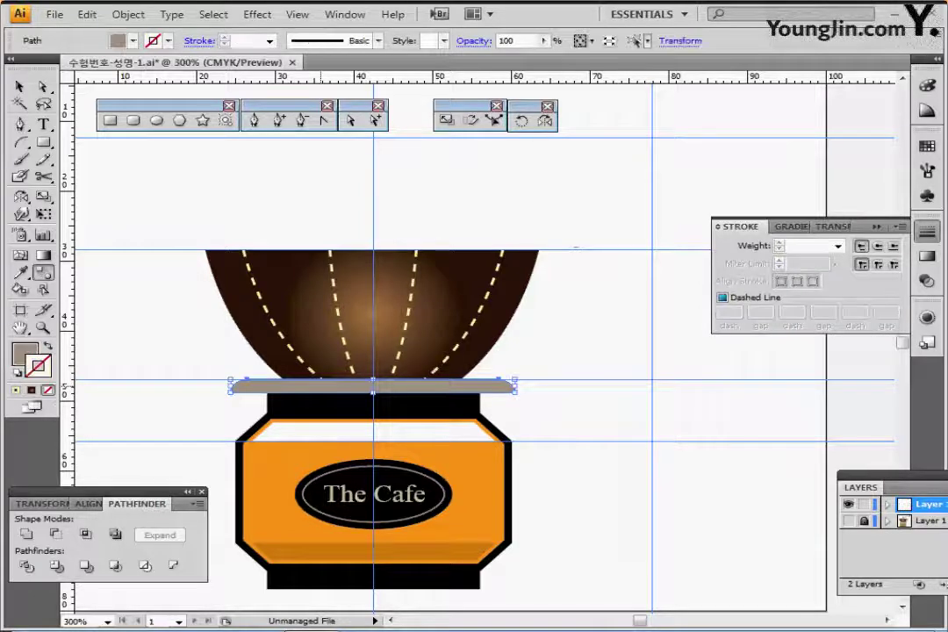
key("ctrl+shift+b")
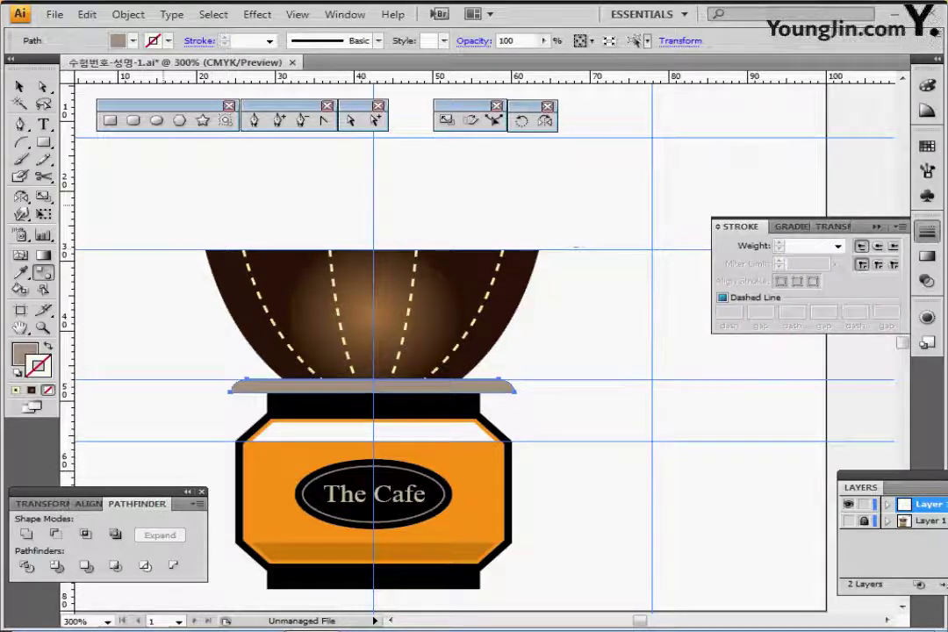
key("s")
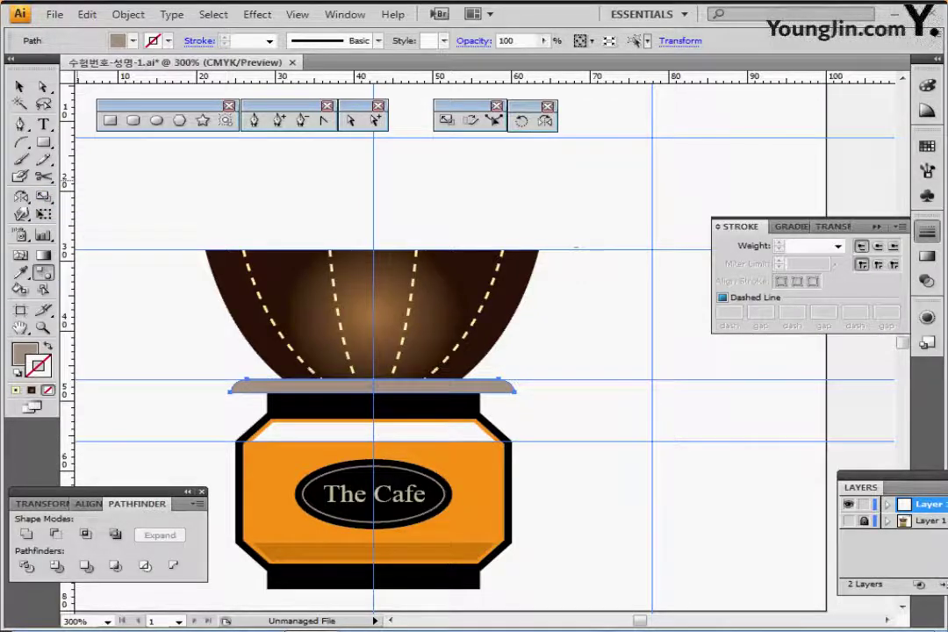
key("o")
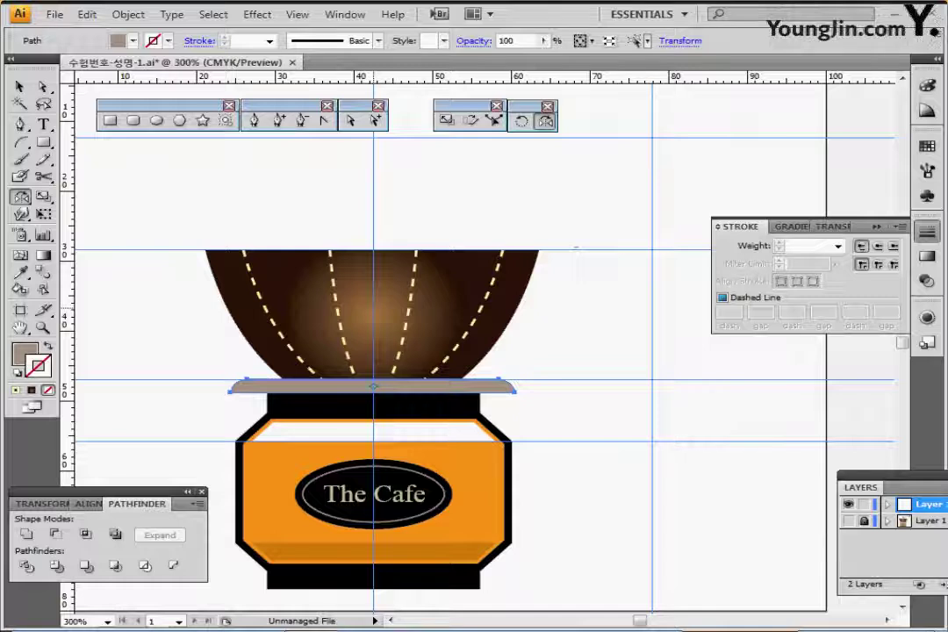
key("Return")
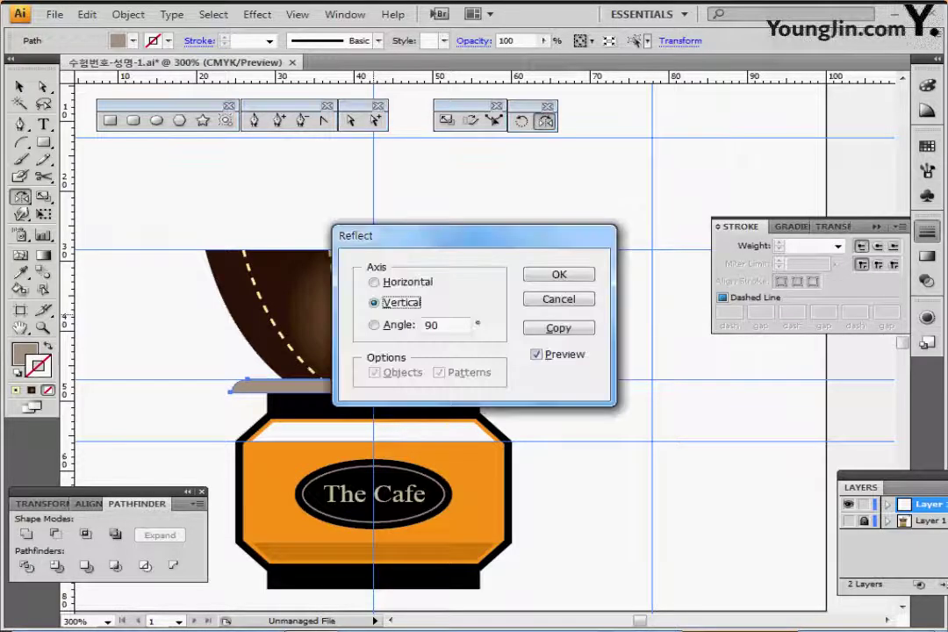
left_click(395, 281)
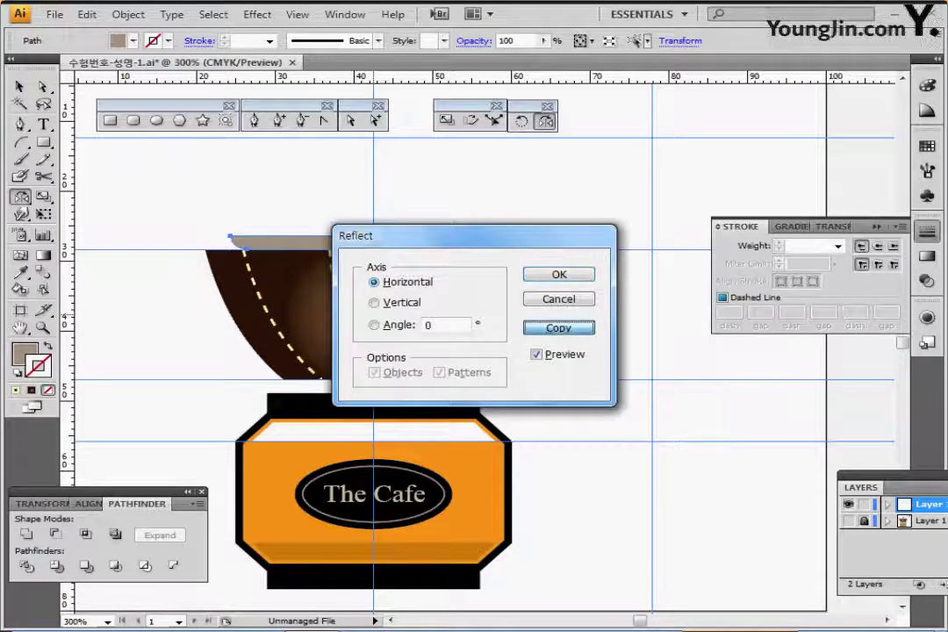
left_click(559, 328)
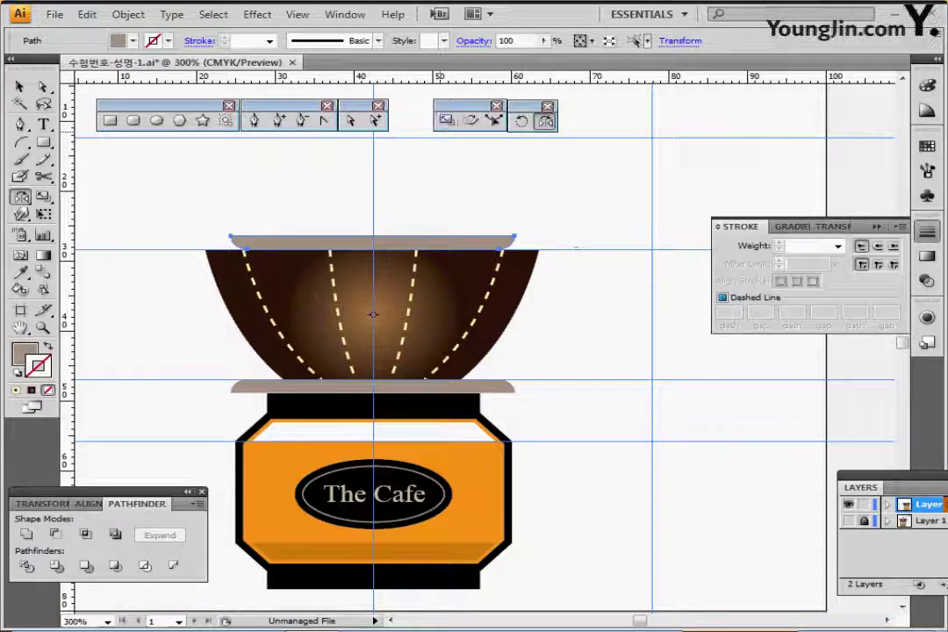
Scale the reflected ledge non-uniformly to 135% horizontally and 100% vertically, forming the bowl's rim
double_click(447, 120)
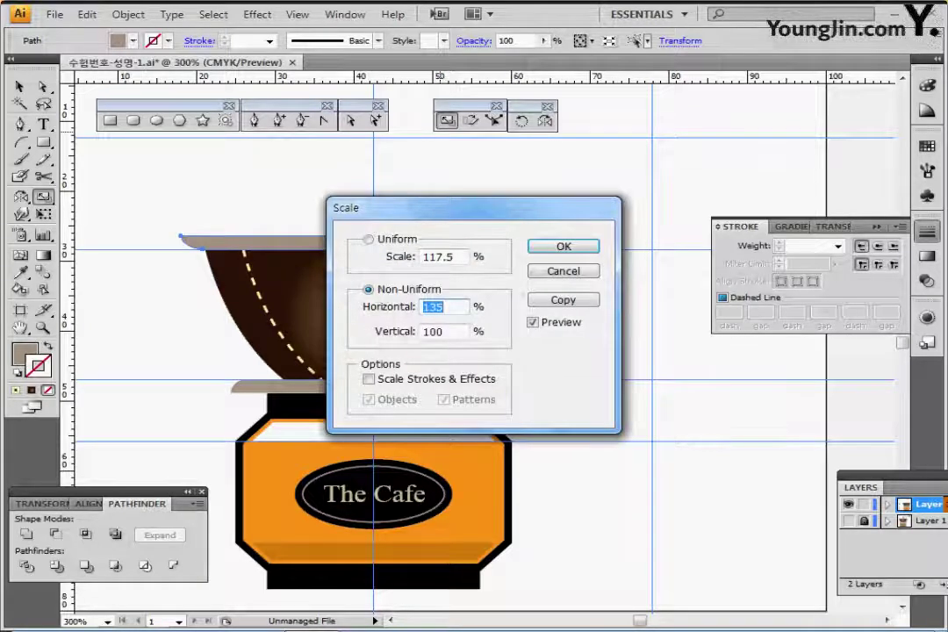
left_click(445, 306)
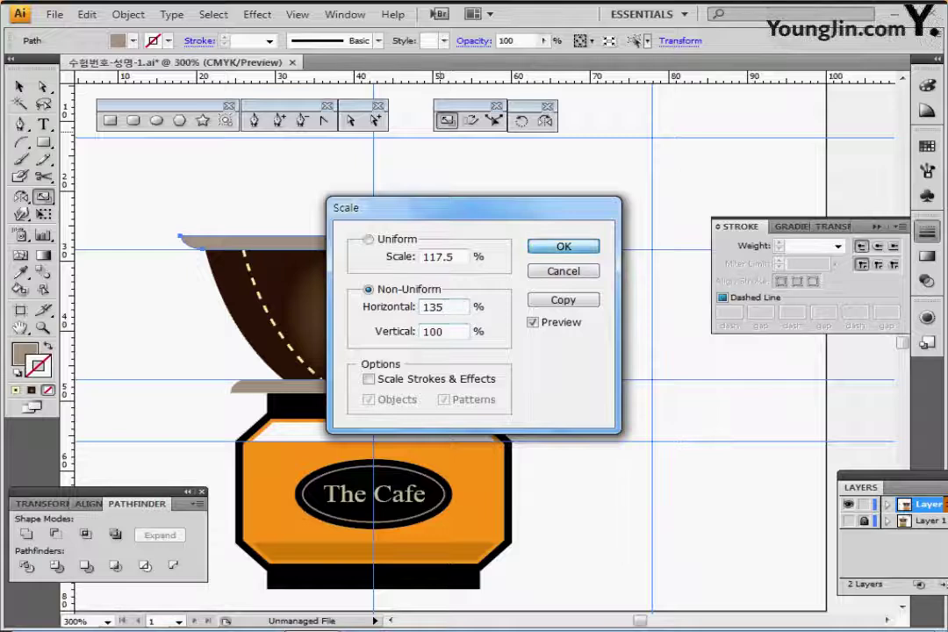
left_click(573, 247)
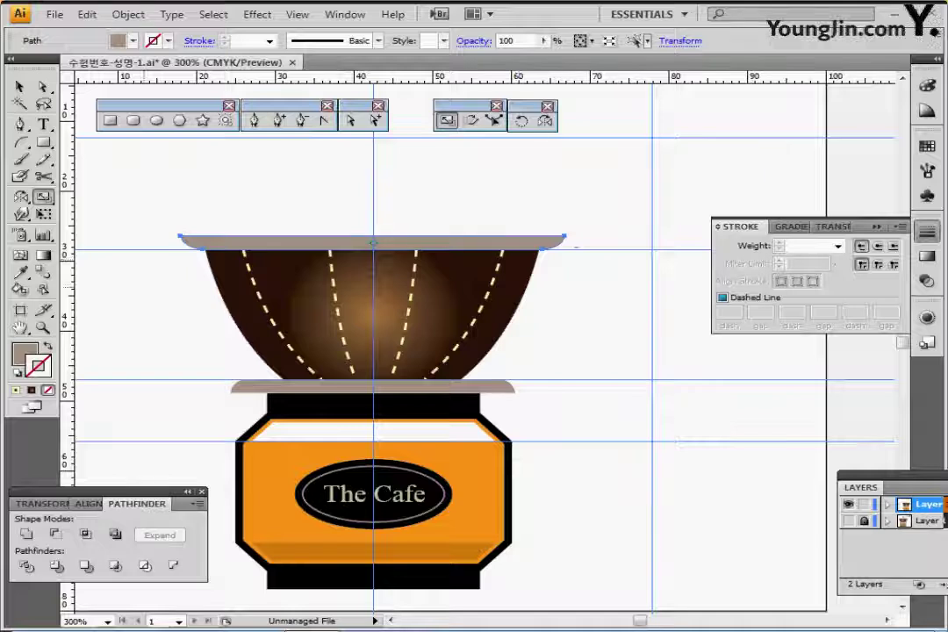
Fill the bowl's rim with the khaki colour sampled from the swatches beside the artboard
left_click_drag(267, 313, 275, 363)
scroll(439, 351, "up", 2)
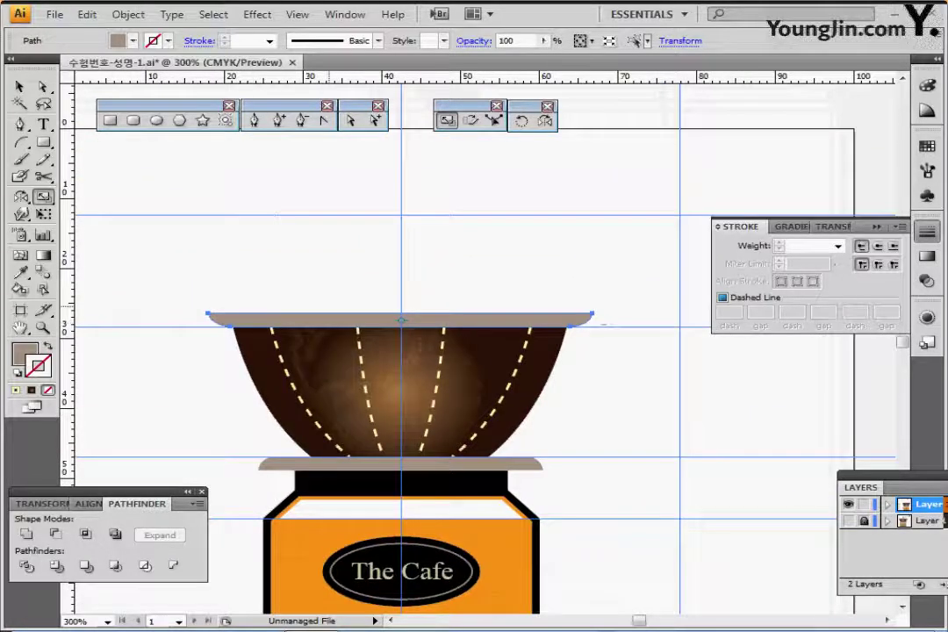
key("ctrl+minus")
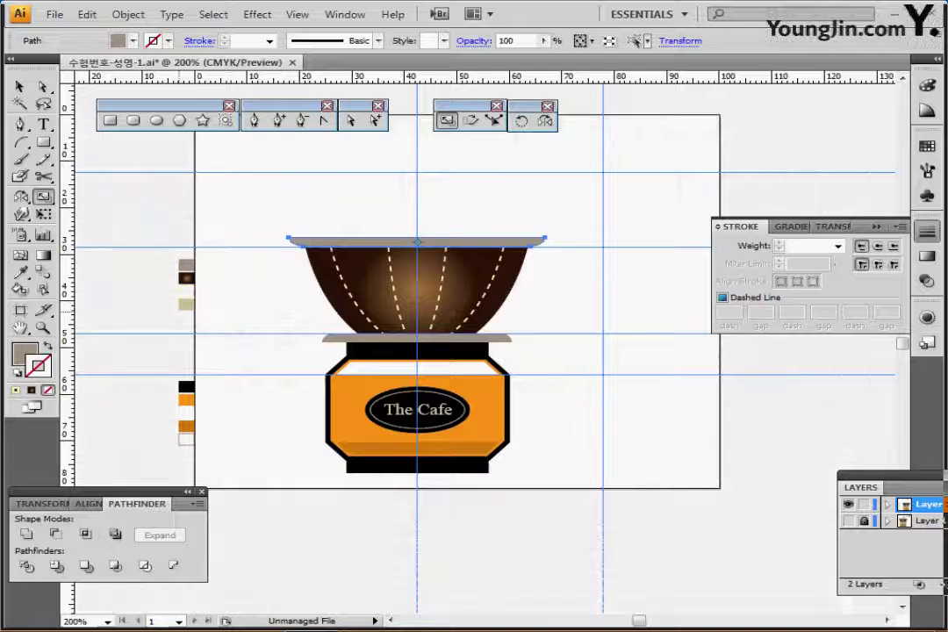
key("i")
left_click(185, 305)
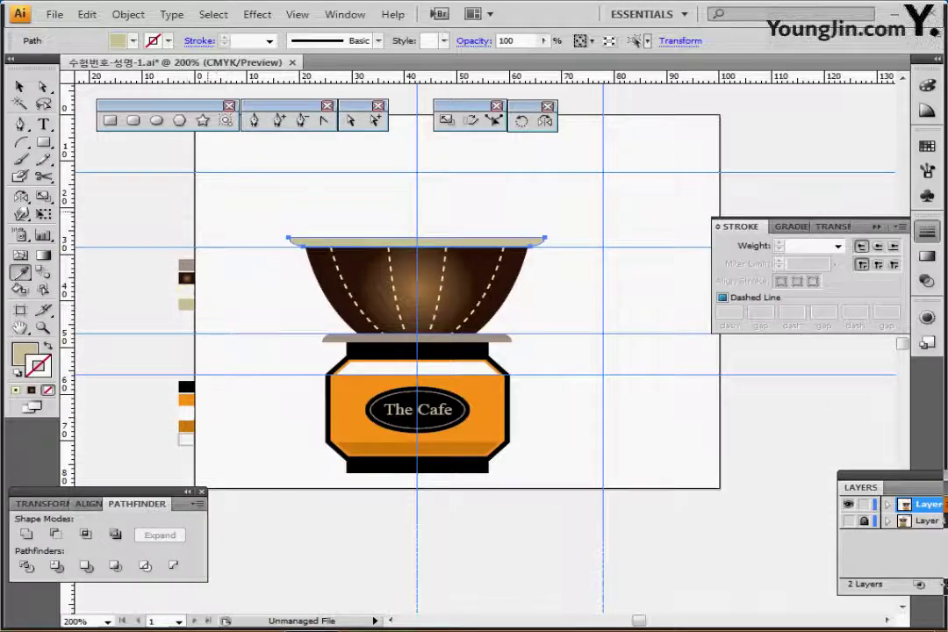
key("ctrl+shift+a")
Show the template layer and draw a grey-brown rectangle over its shaft outline above the bowl's rim, using the sampled swatch colour
key("ctrl+plus")
left_click_drag(317, 218, 285, 282)
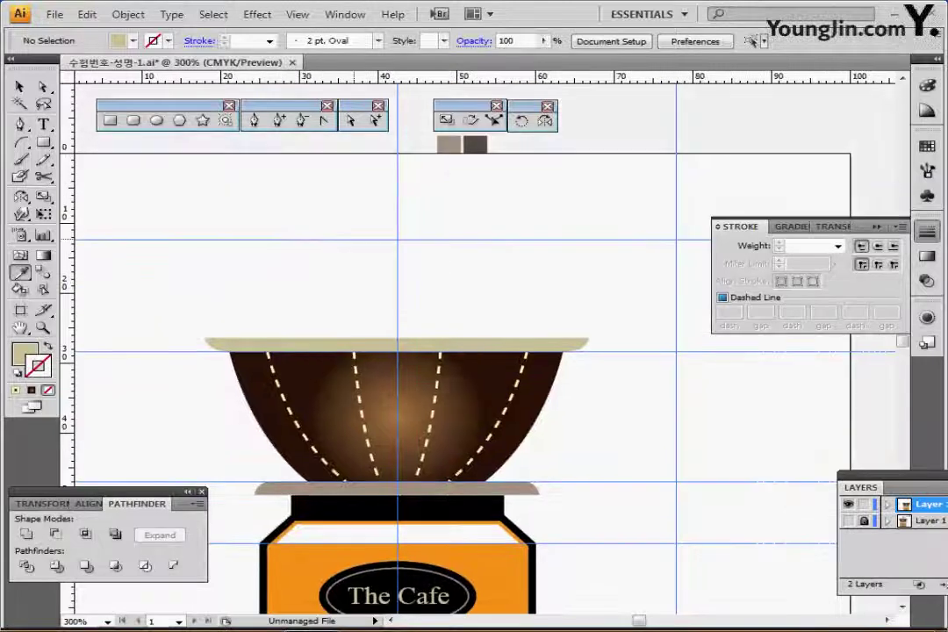
left_click(448, 144)
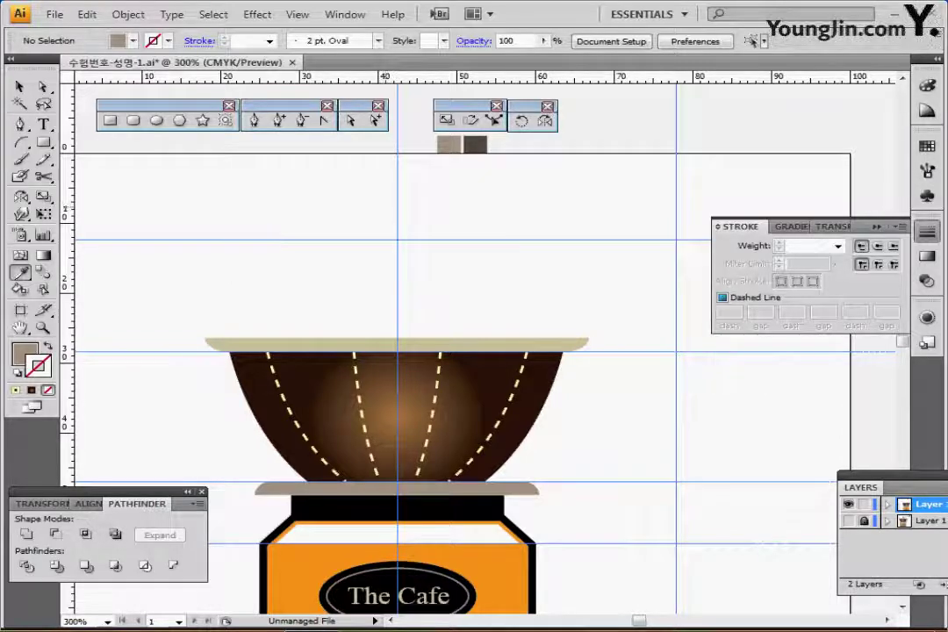
key("m")
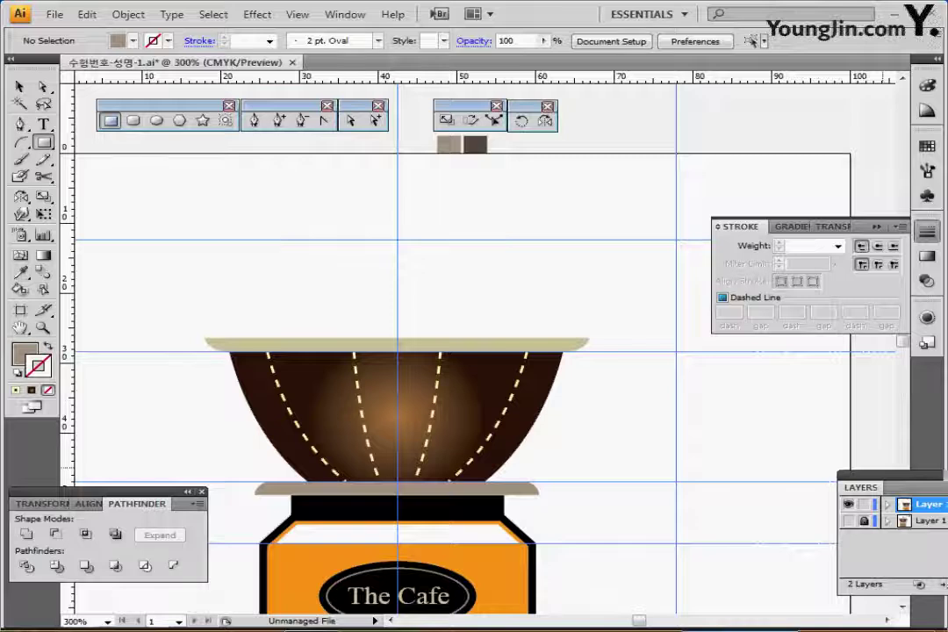
left_click(848, 521)
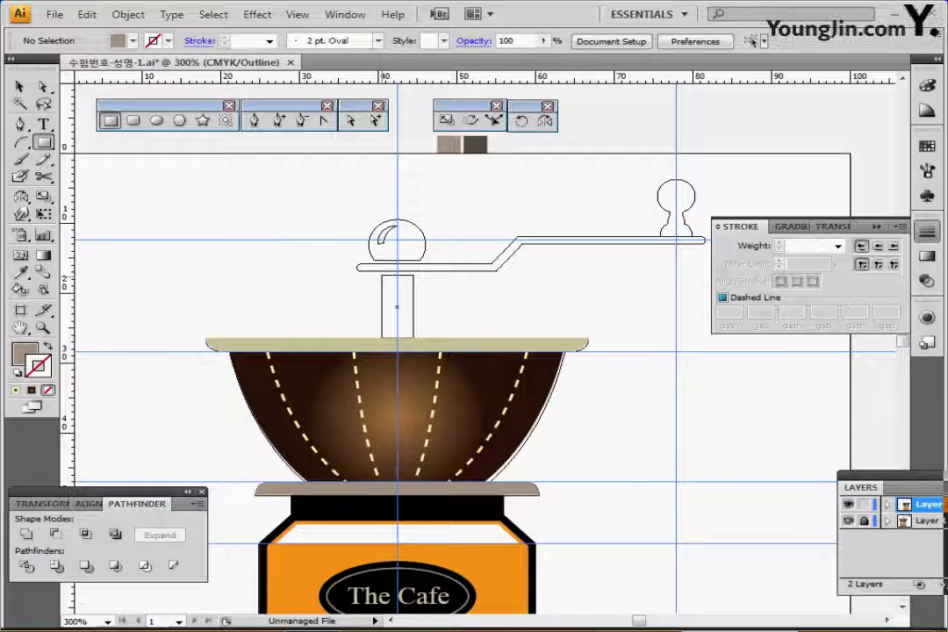
left_click_drag(382, 275, 415, 339)
Draw a grey-brown ellipse from the centre guide over the template's round knob and nudge it down to fit
left_click(157, 122)
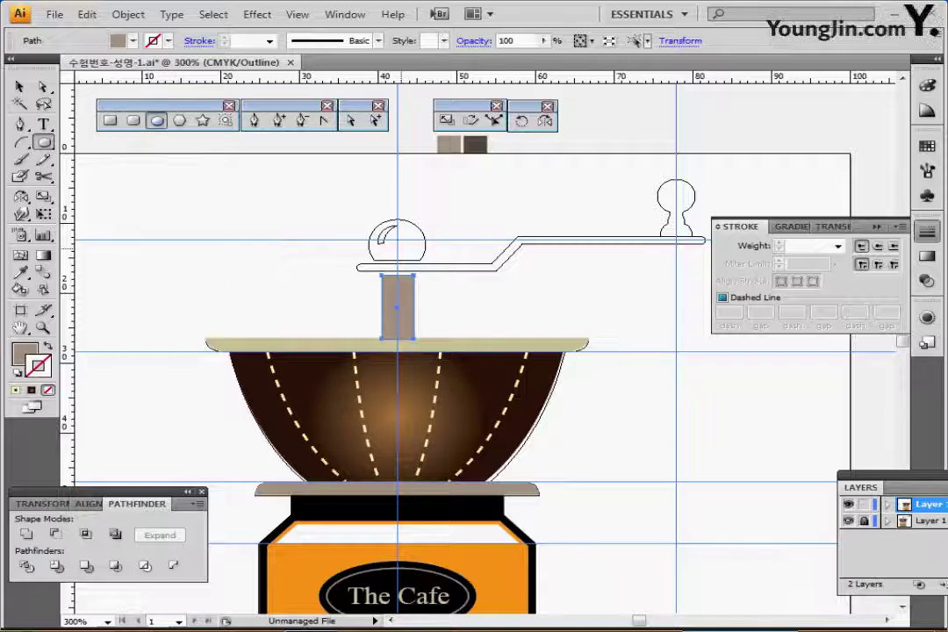
left_click_drag(398, 243, 428, 271)
key("Down")
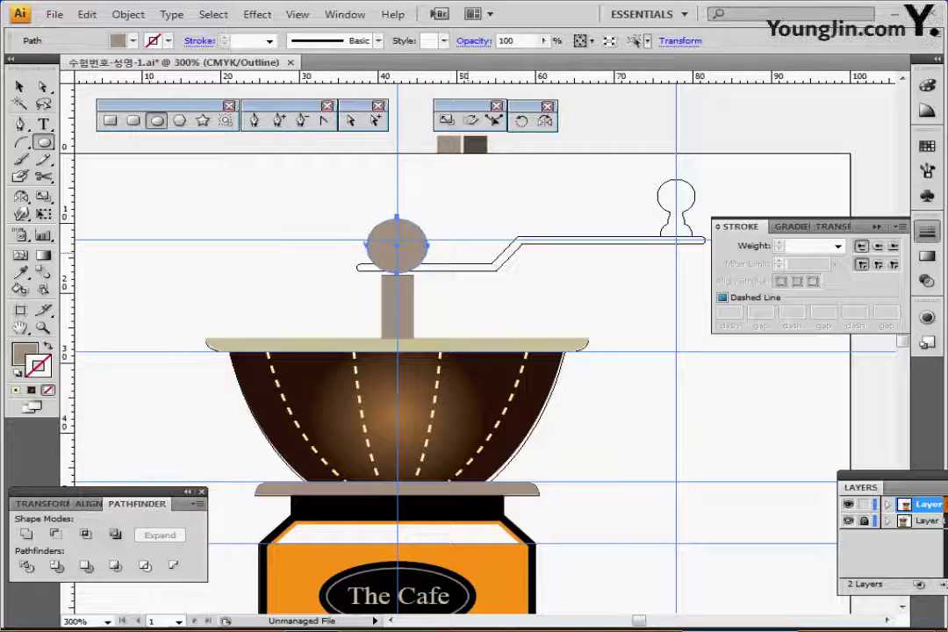
Draw a rectangle in outline view across the lower part of the knob ellipse, its upper edge on the knob's flat base
key("ctrl+plus")
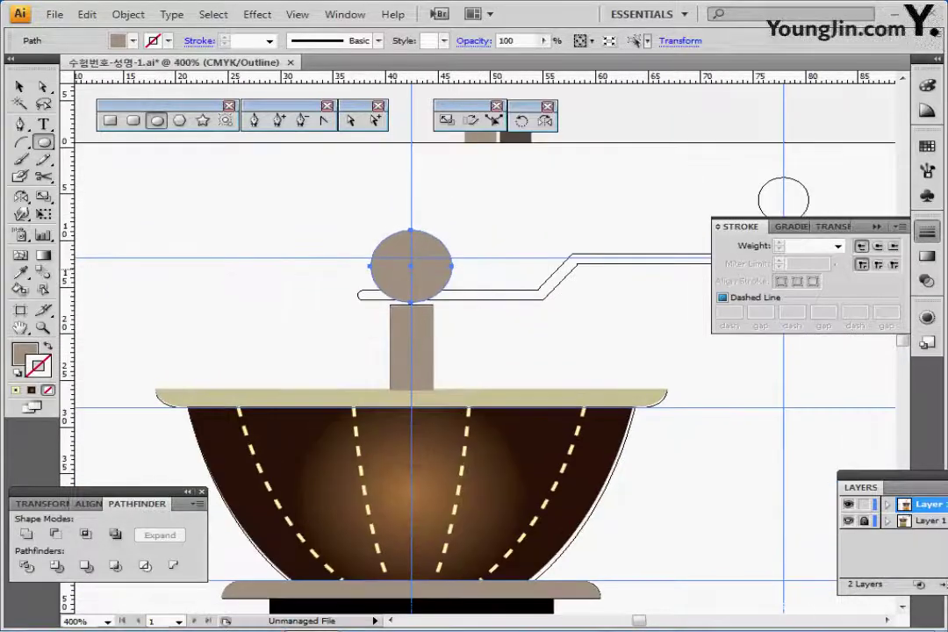
left_click_drag(380, 277, 312, 247)
left_click(110, 121)
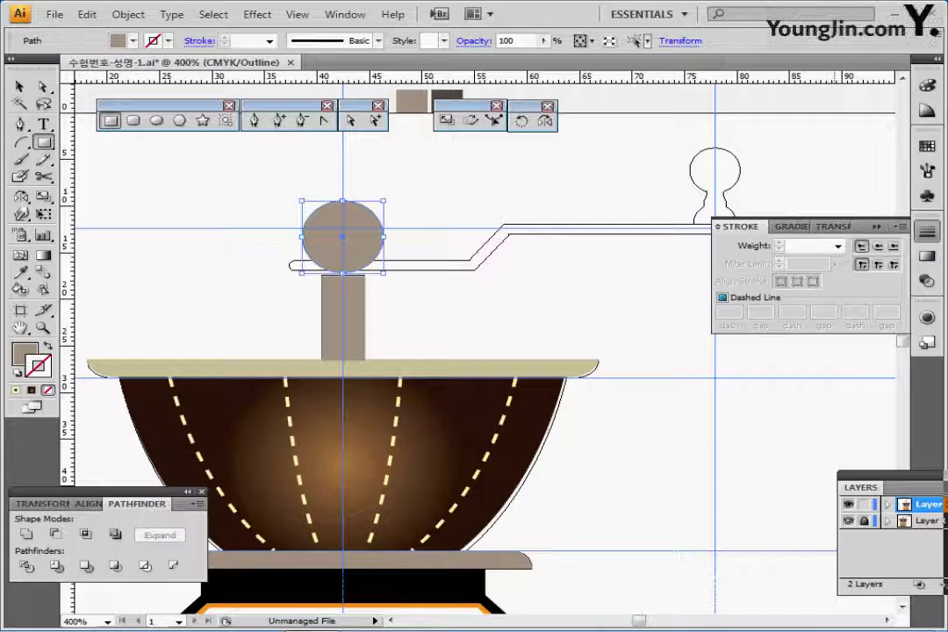
key("ctrl+y")
left_click_drag(283, 255, 397, 274)
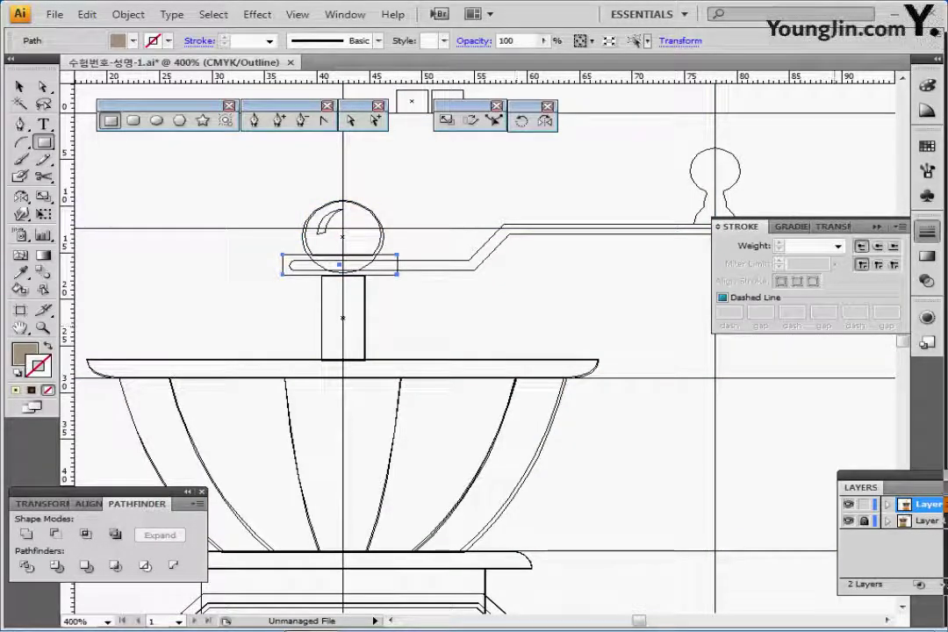
key("ctrl+y")
key("ctrl+shift+a")
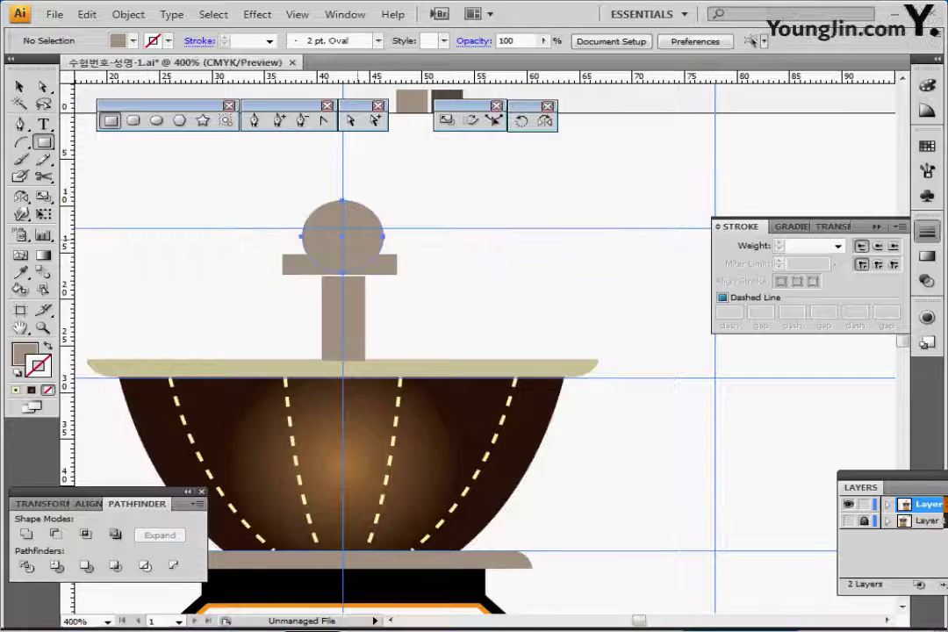
Subtract the rectangle from the knob ellipse with Minus Front to give the knob a flat bottom
left_click(342, 230, "ctrl")
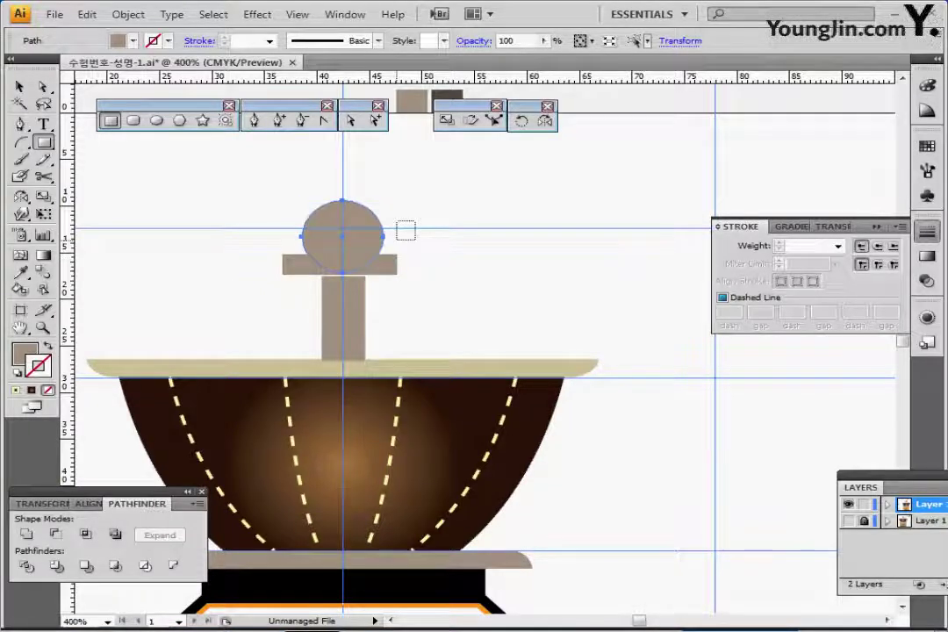
left_click_drag(396, 240, 381, 261)
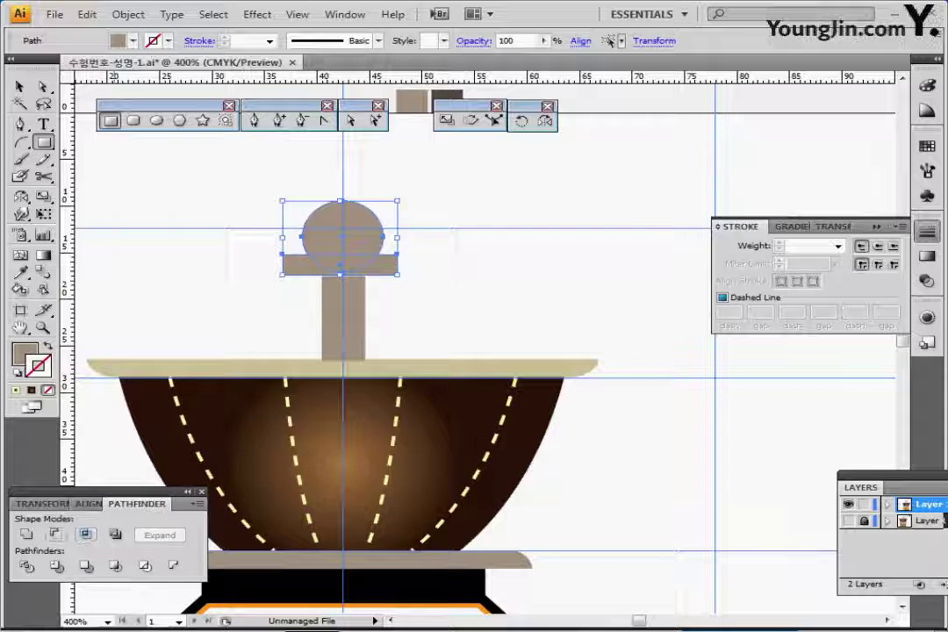
left_click(56, 533)
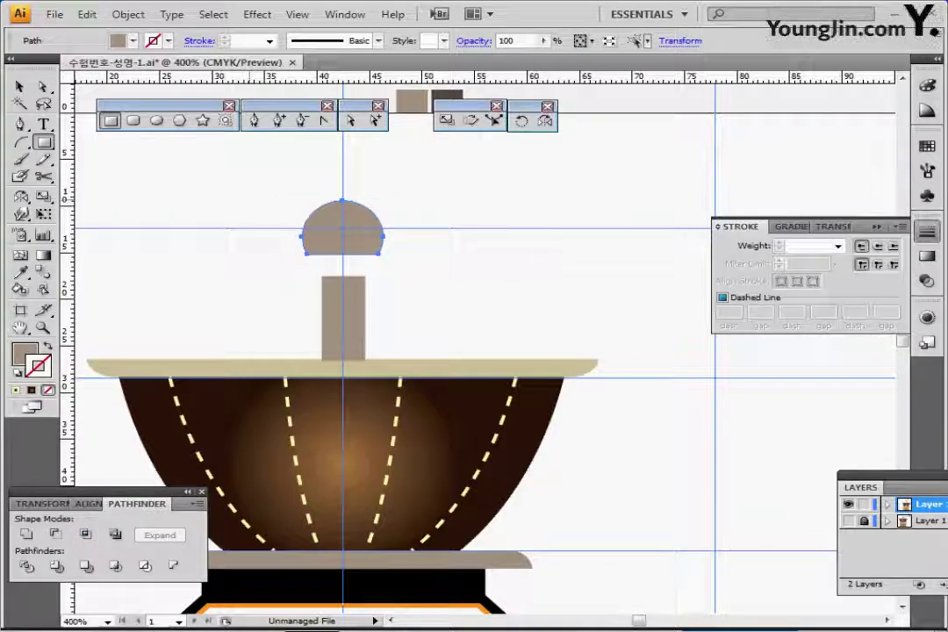
left_click(466, 262, "ctrl")
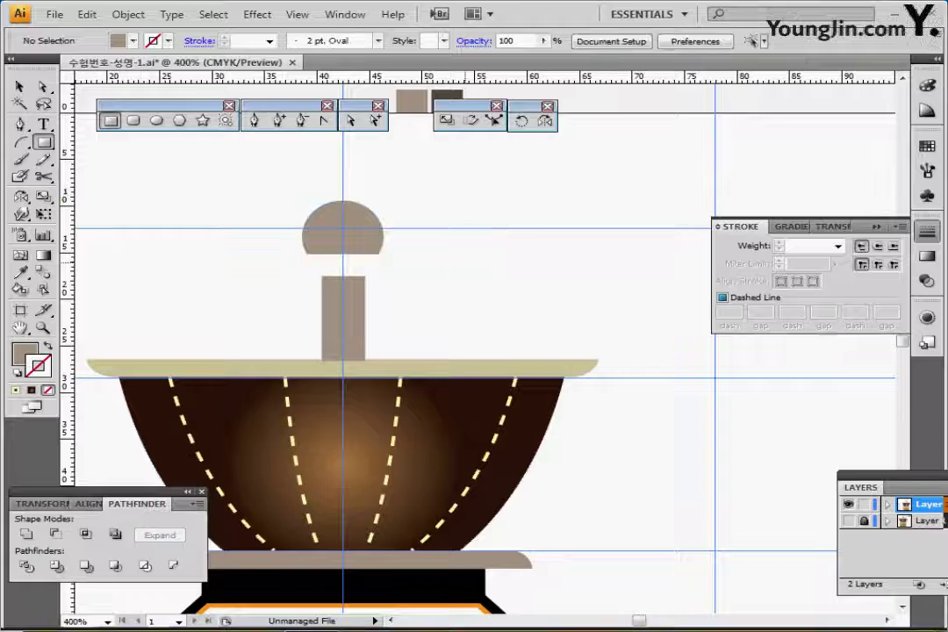
Duplicate the flat-bottomed knob horizontally into the empty area between the two vertical guides
left_click(355, 236, "ctrl")
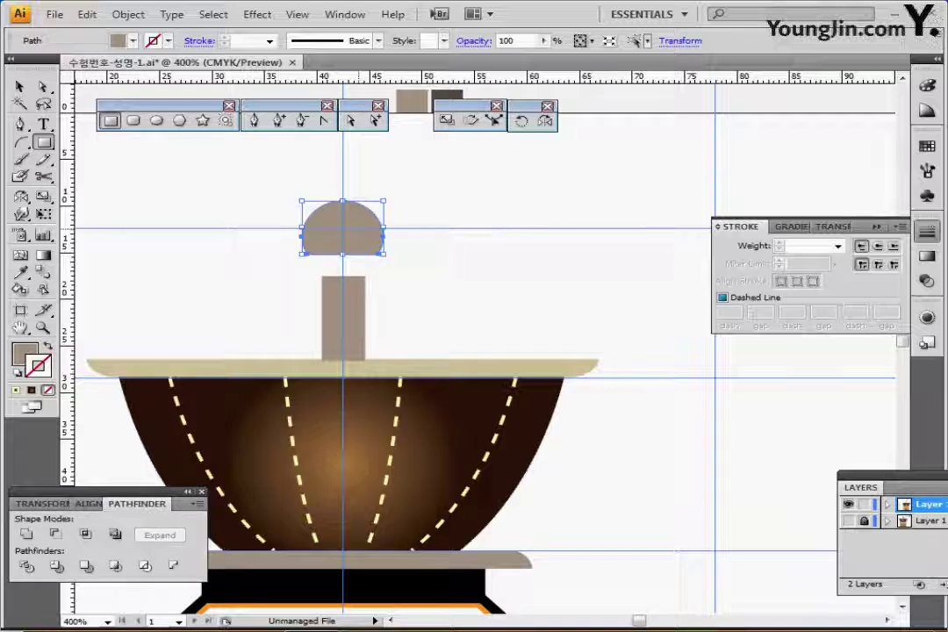
left_click_drag(342, 229, 494, 229)
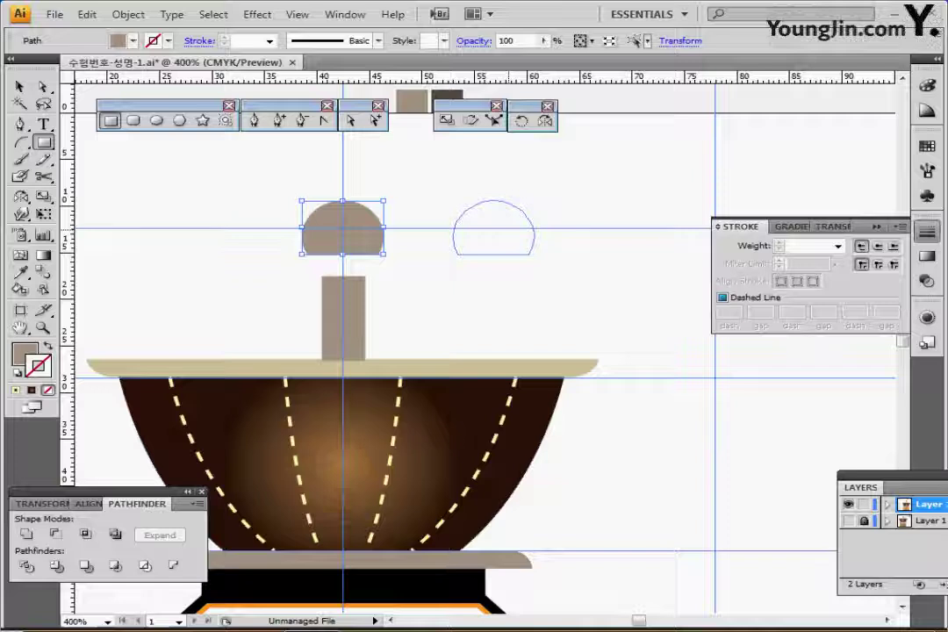
left_click_drag(495, 228, 495, 228)
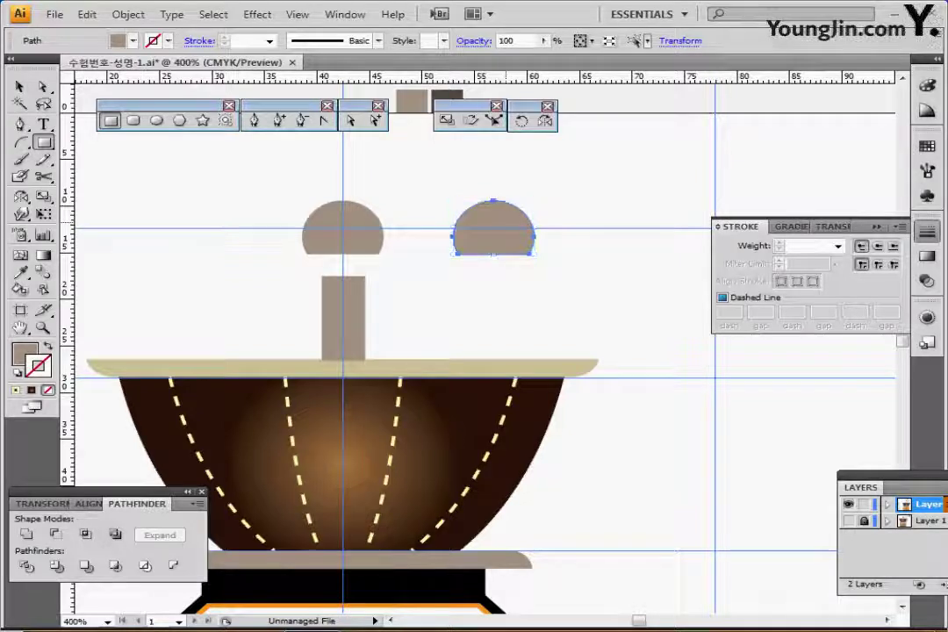
key("ctrl")
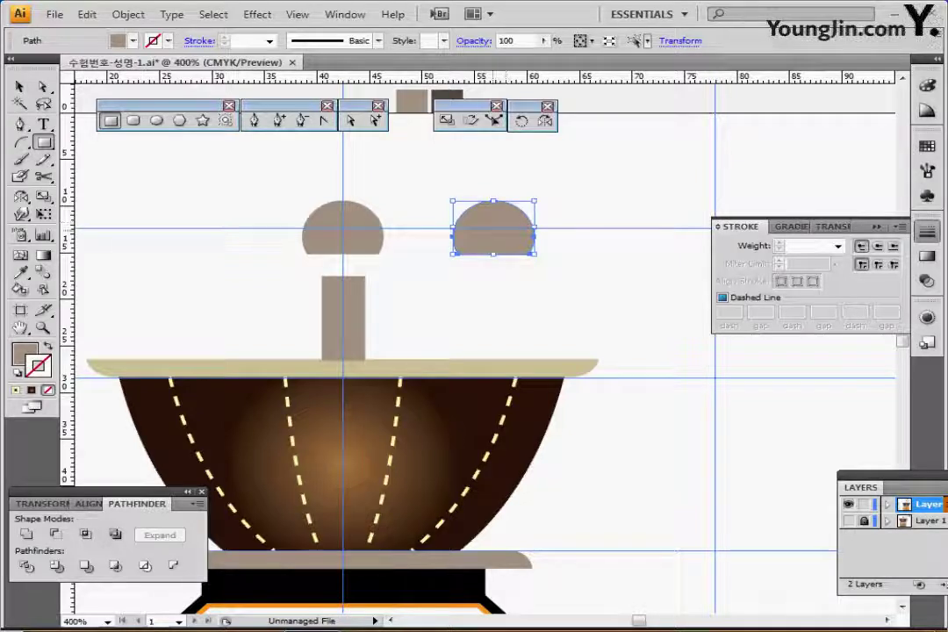
Make another copy of the duplicated knob, offset slightly sideways so the two copies overlap
left_click_drag(494, 232, 506, 234)
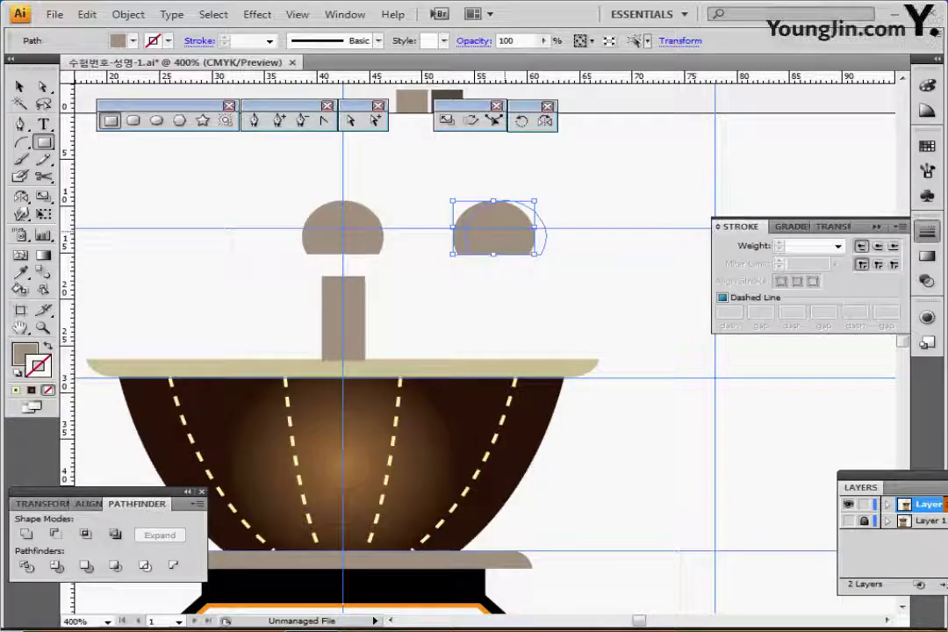
left_click_drag(524, 226, 524, 226)
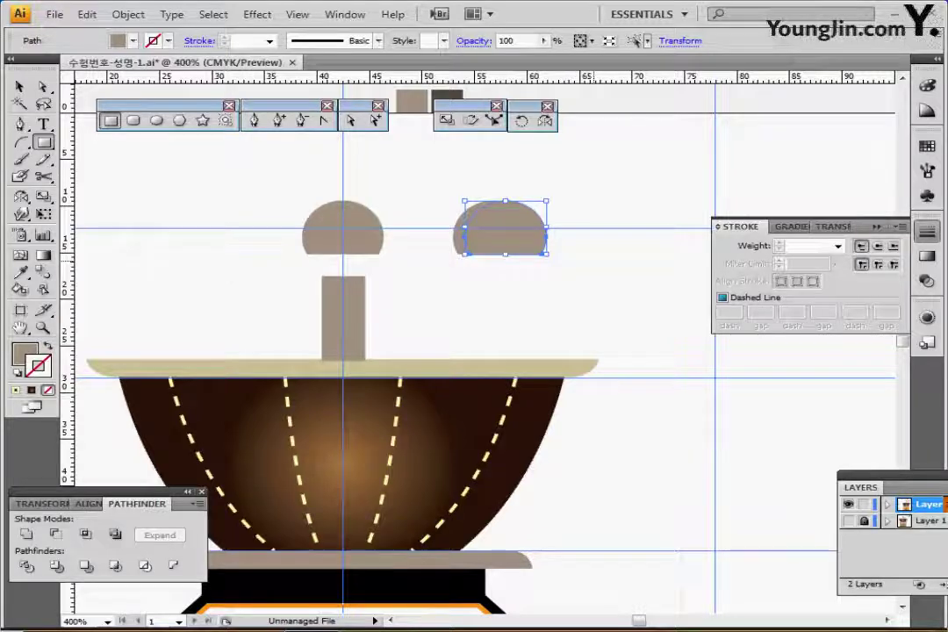
left_click(594, 260, "ctrl")
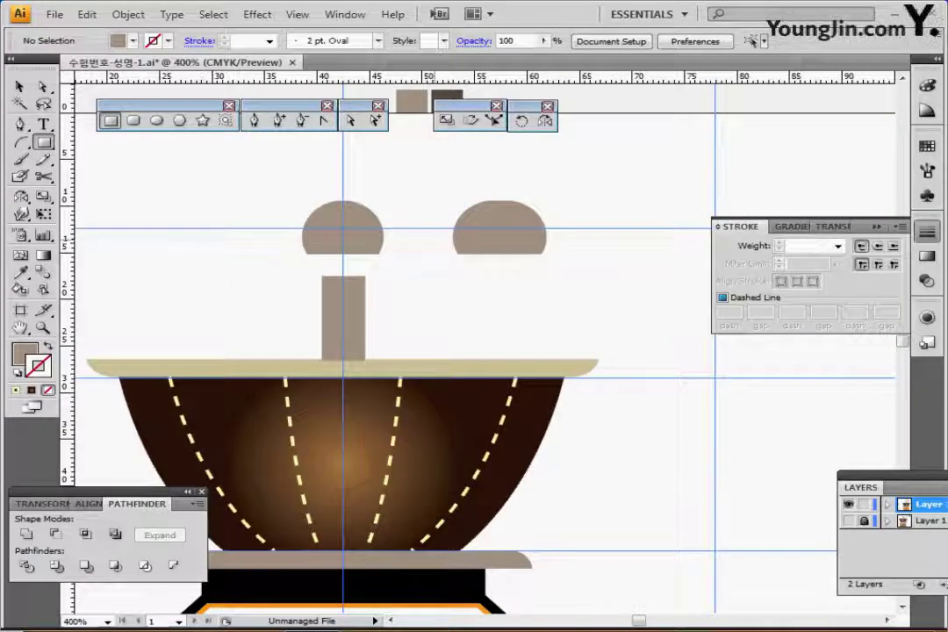
Cover the lower part of the two overlapping knob copies with a rectangle and subtract with Minus Front, leaving a thin crescent
left_click_drag(435, 240, 576, 280)
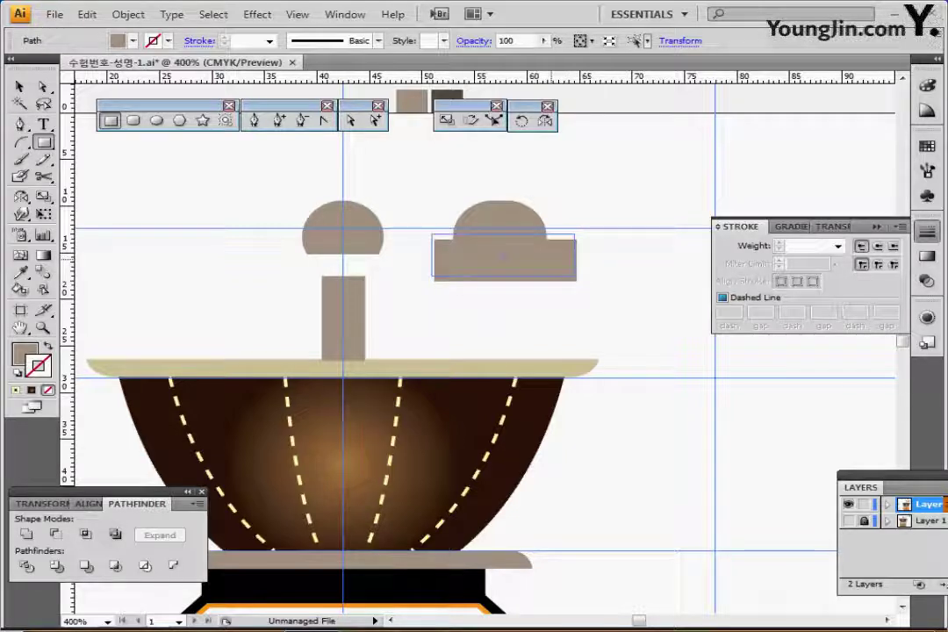
key("d")
key("ctrl+shift+a")
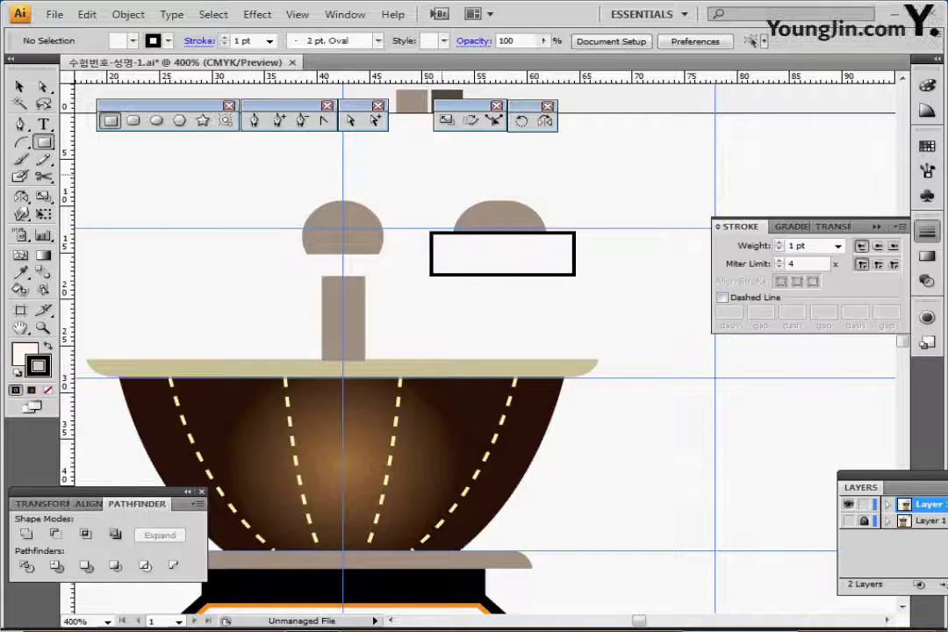
left_click_drag(447, 164, 522, 250)
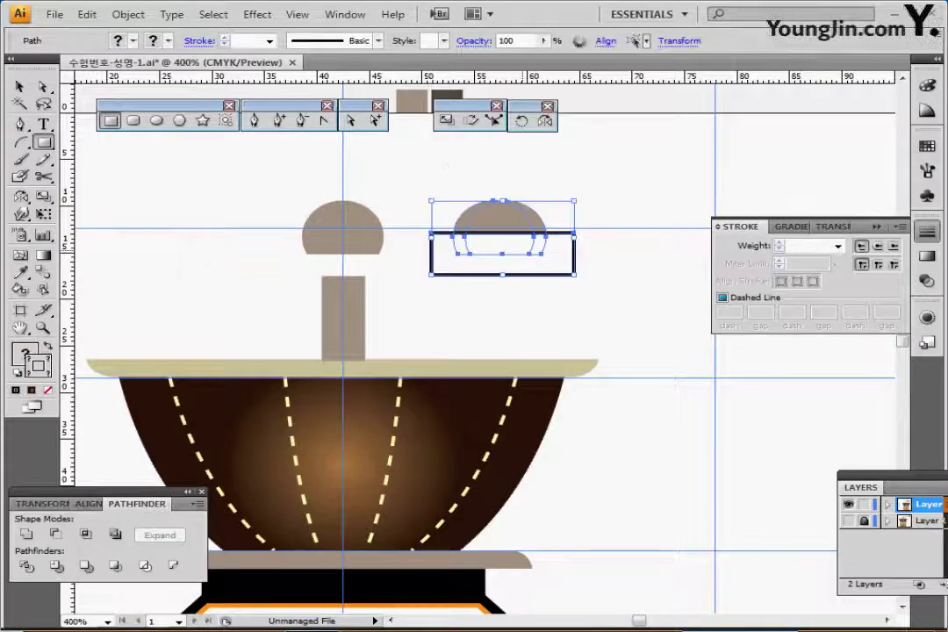
key("a")
left_click(56, 534)
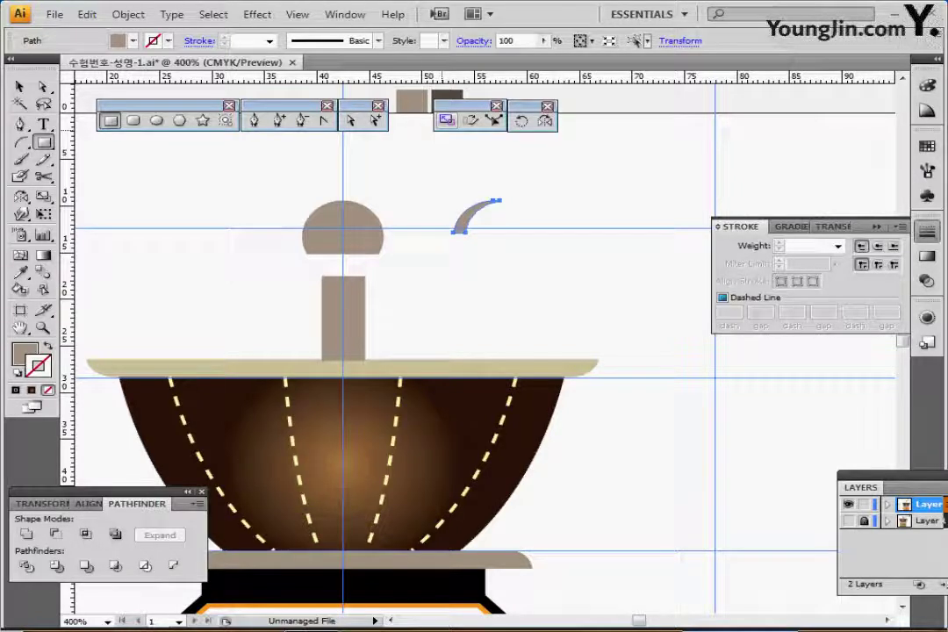
Scale the crescent uniformly to 70% and rotate it slightly counterclockwise
double_click(447, 120)
left_click(369, 239)
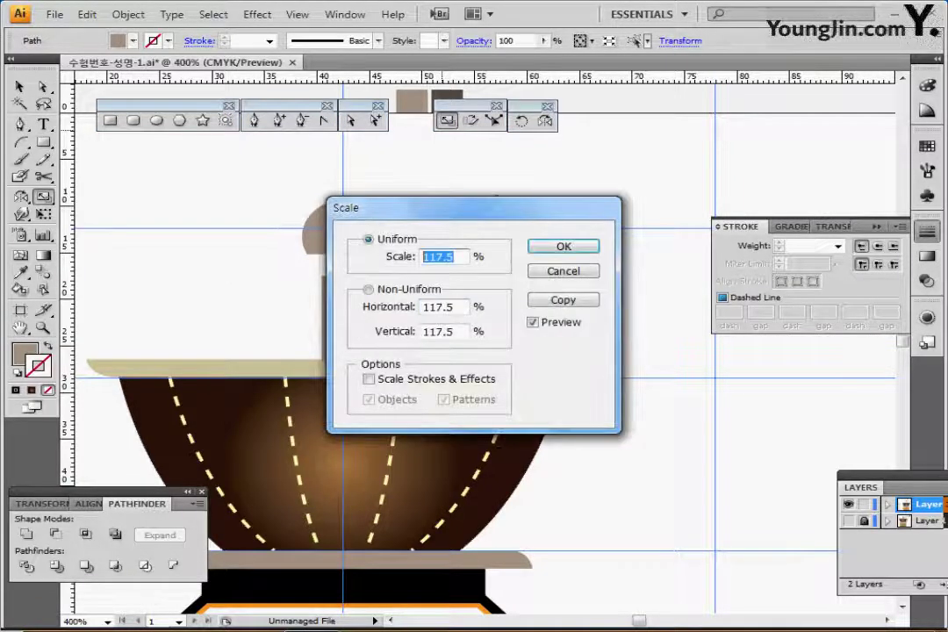
type("70")
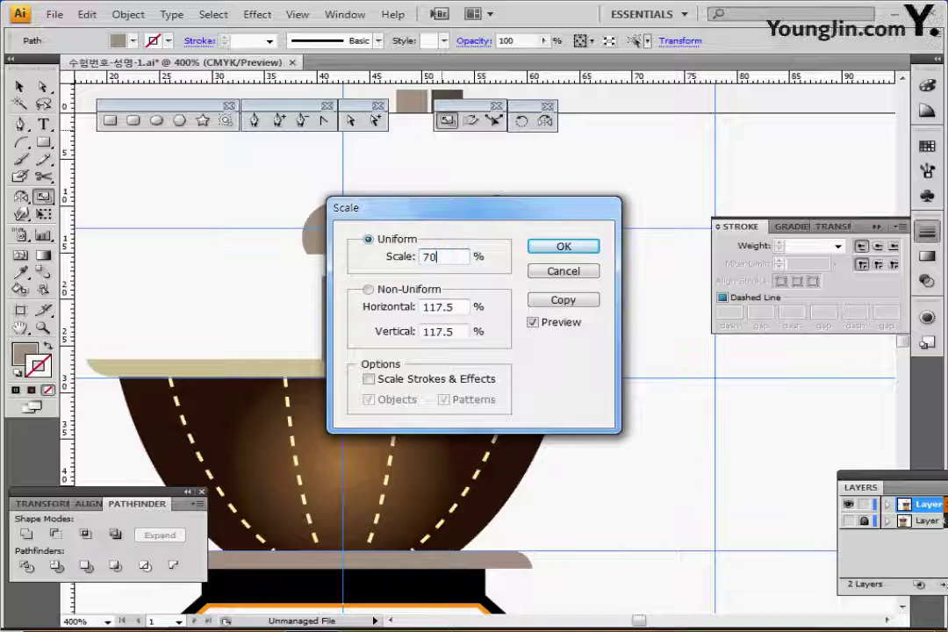
key("Return")
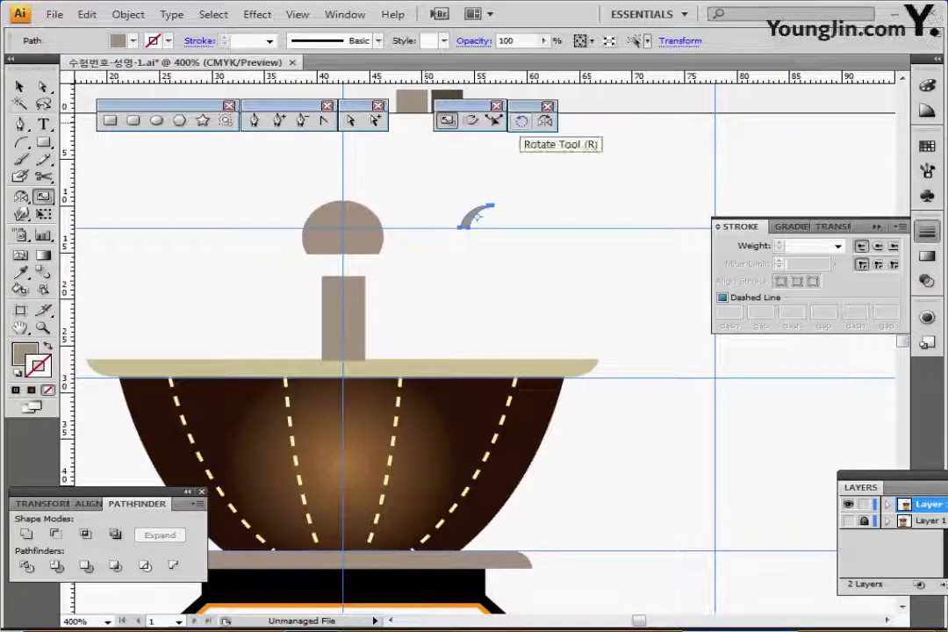
double_click(522, 120)
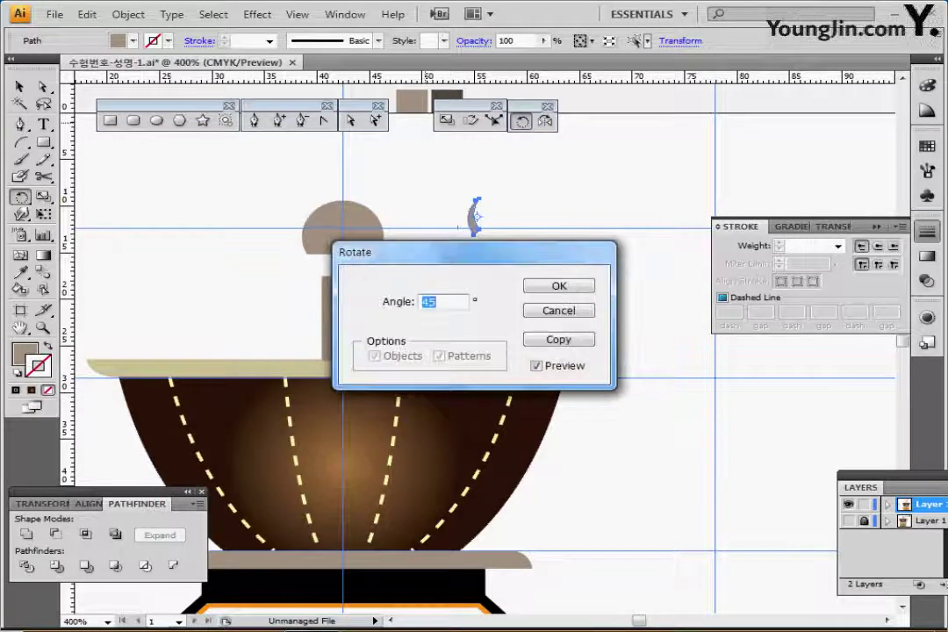
type("18")
key("Return")
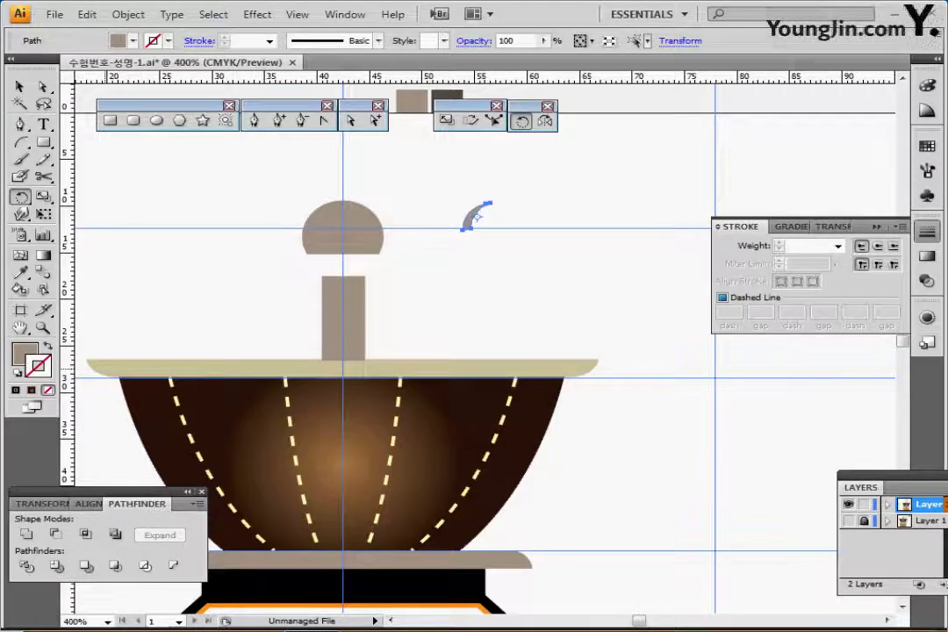
Fill the crescent with white and move it onto the upper-left part of the knob as its highlight
left_click(927, 85)
left_click(894, 154)
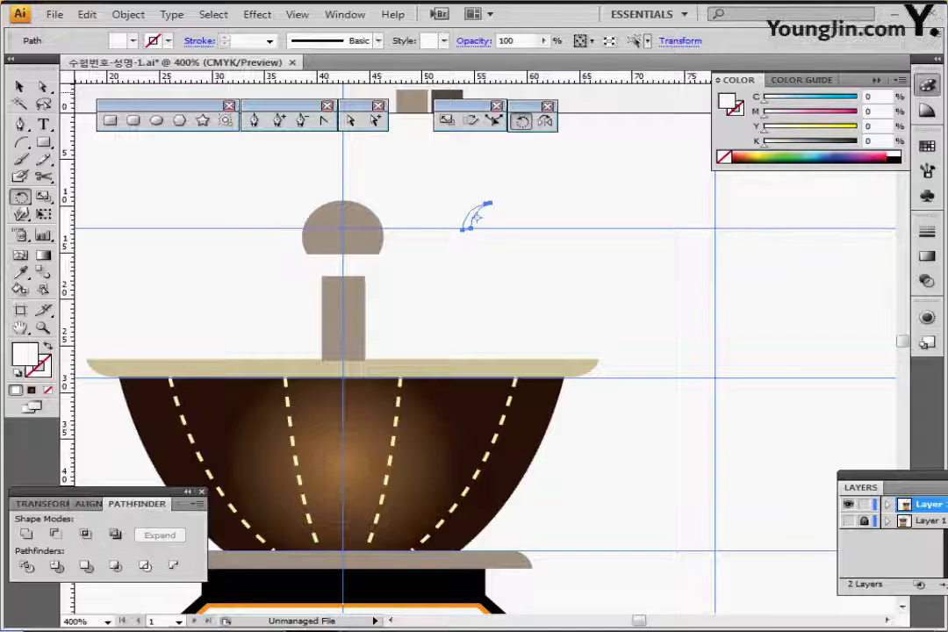
key("ctrl")
key("ctrl+h")
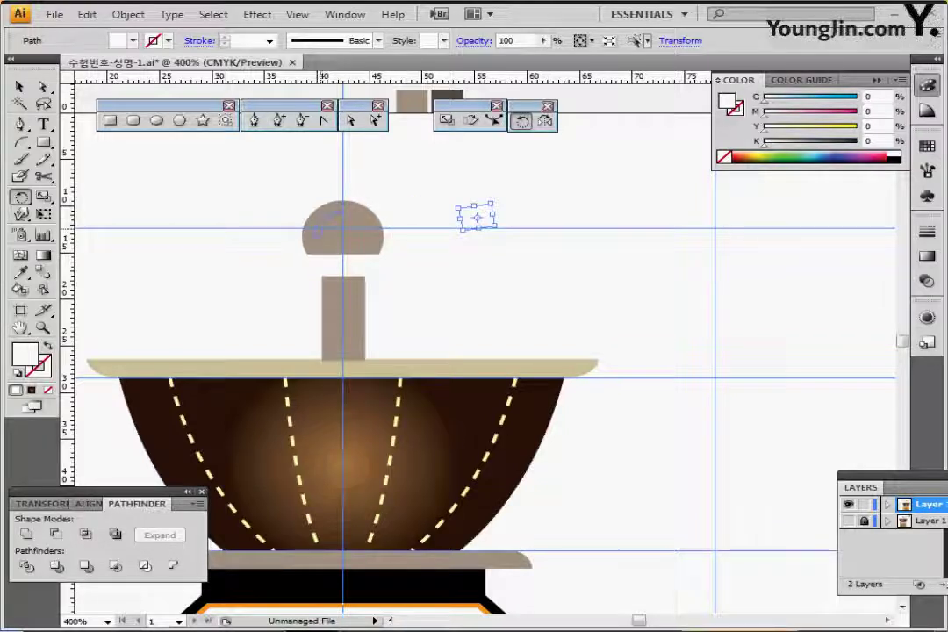
left_click_drag(327, 223, 329, 225)
key("ctrl+shift+a")
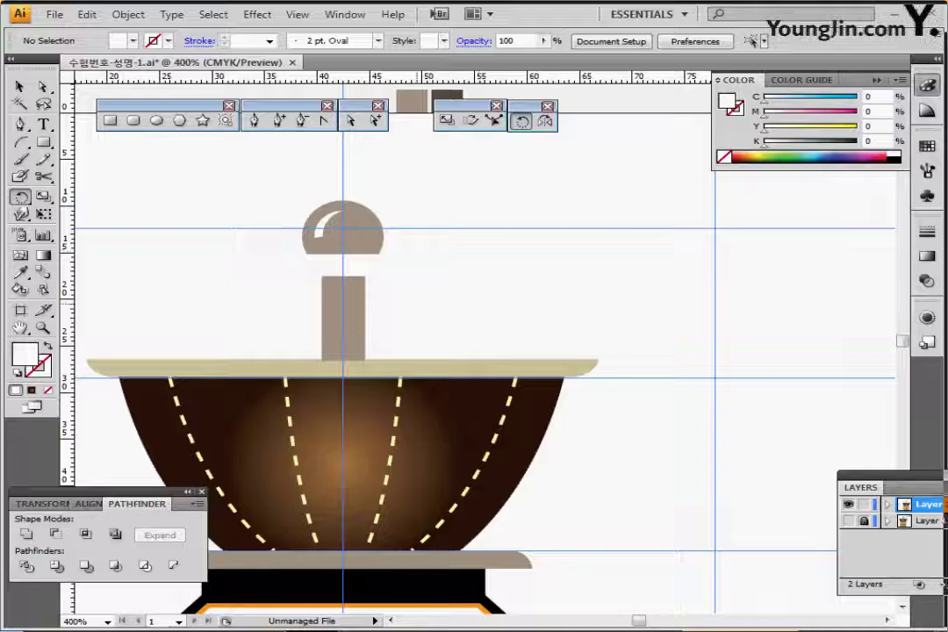
Group the knob with its white highlight
key("ctrl+minus")
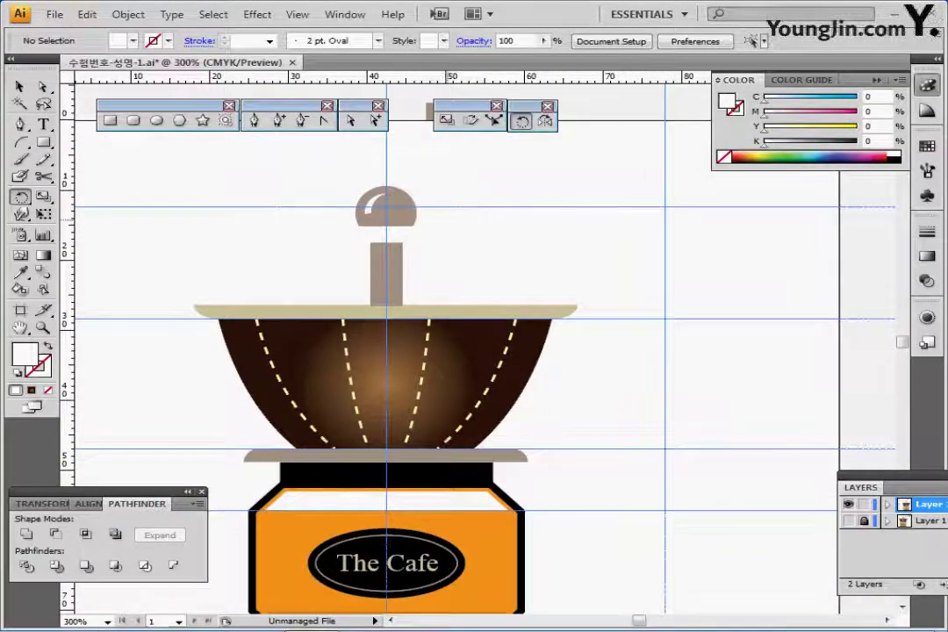
left_click_drag(349, 186, 451, 218)
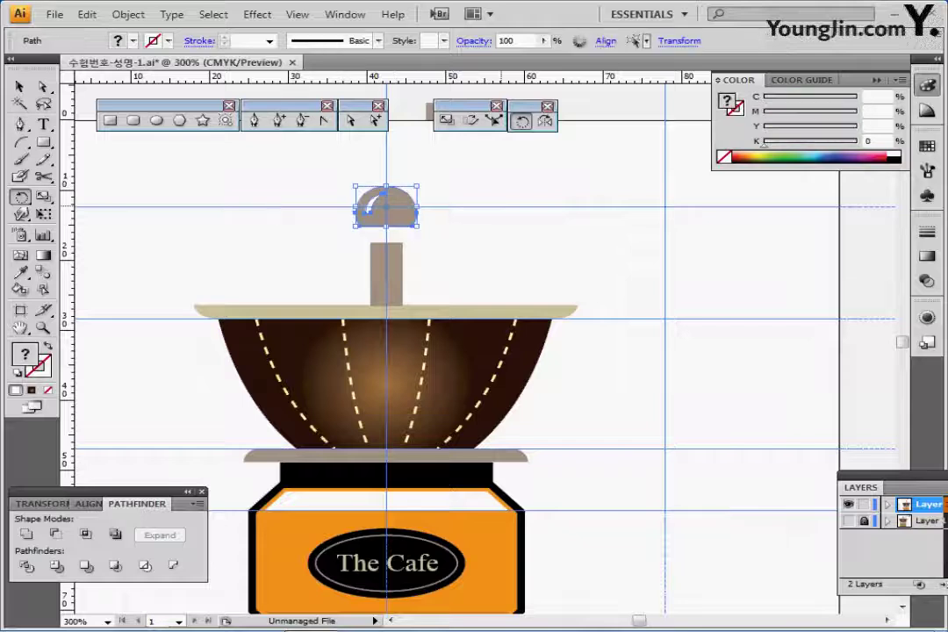
key("ctrl+shift+a")
left_click_drag(484, 181, 324, 222)
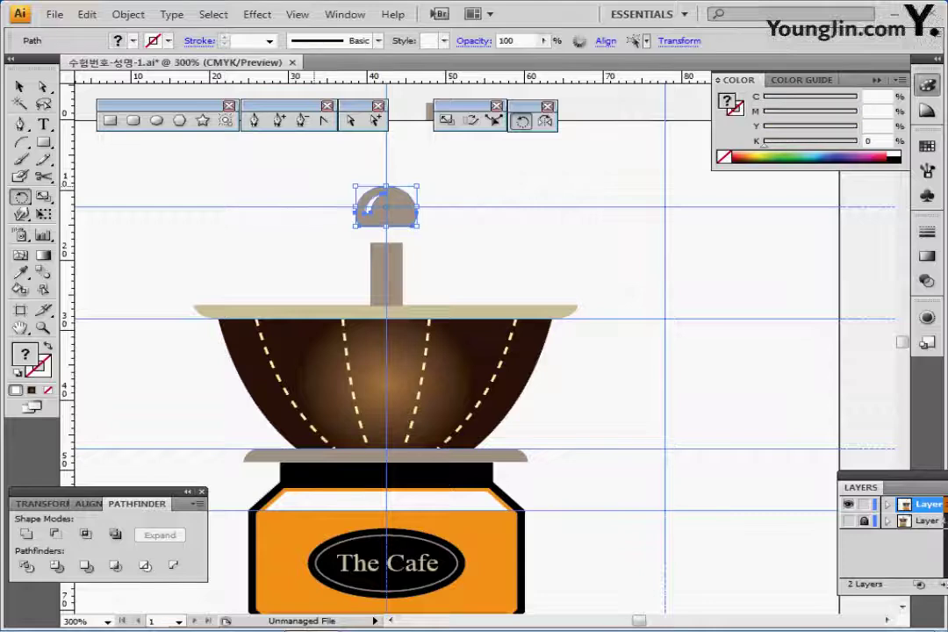
key("ctrl+g")
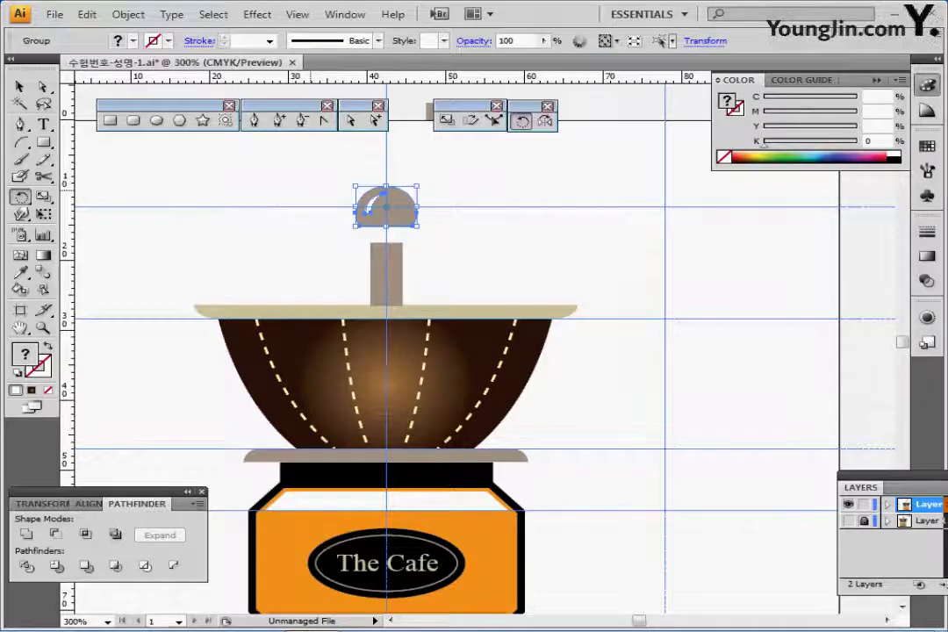
key("ctrl+shift+a")
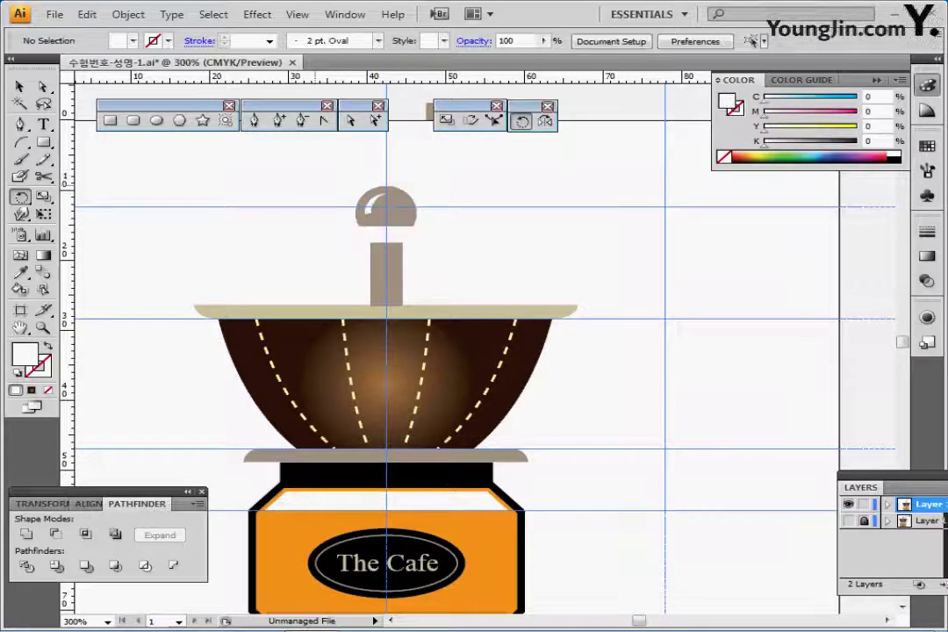
Align all parts of the grinder, from the knob down to the base, on a common horizontal center
left_click_drag(315, 166, 467, 571)
left_click_drag(467, 613, 467, 613)
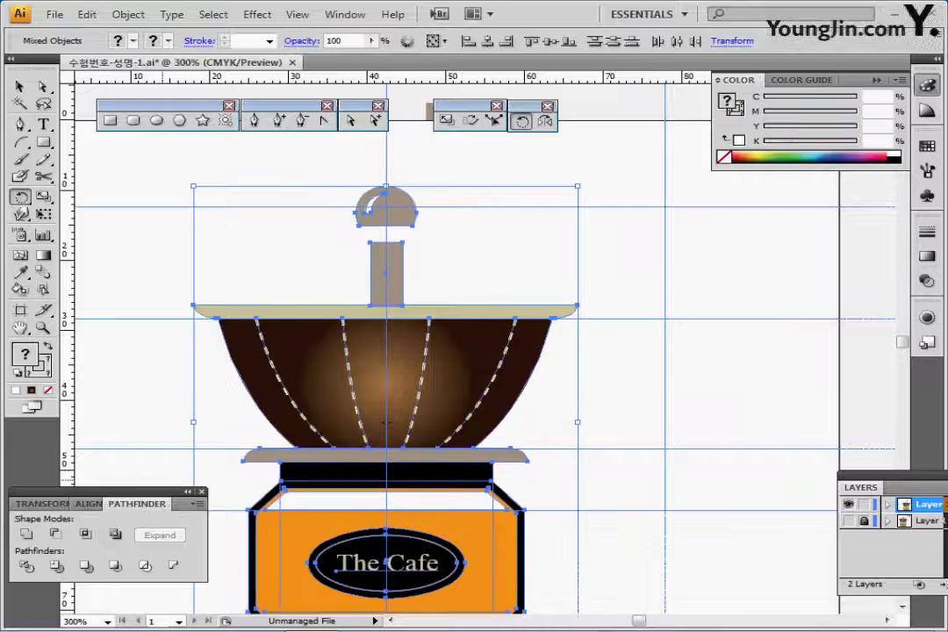
left_click(87, 504)
left_click(59, 533)
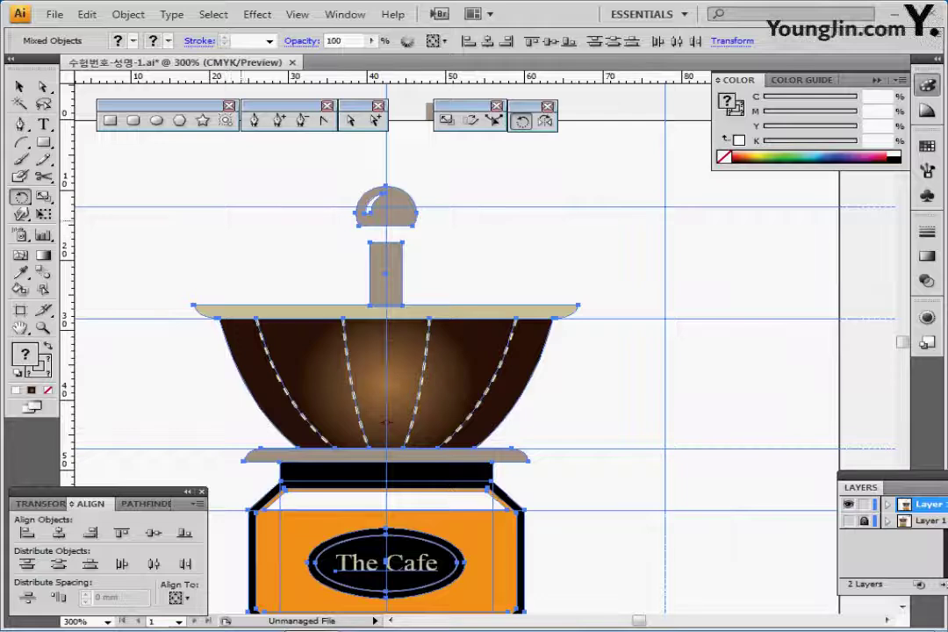
key("ctrl+shift+a")
left_click_drag(324, 174, 438, 264)
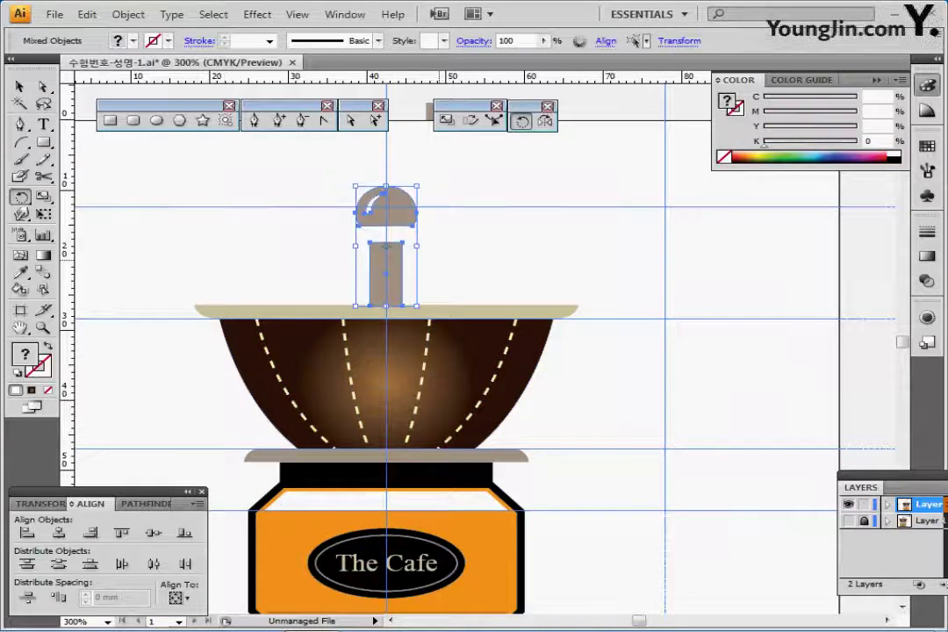
key("ctrl+shift+a")
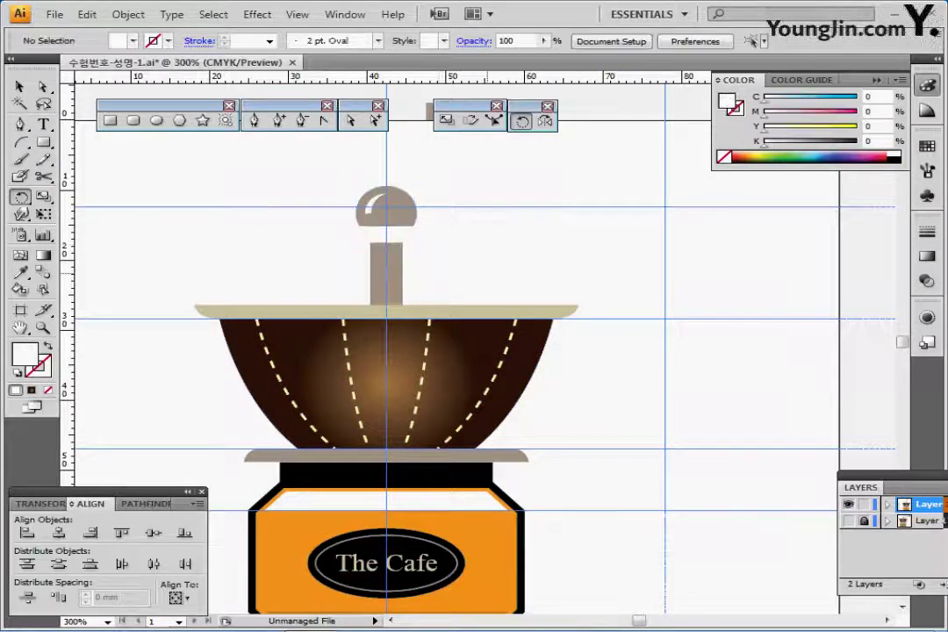
Show the template layer as outlines and trace its crank arm with a four-point open Pen path, starting below the knob
left_click_drag(456, 308, 438, 303)
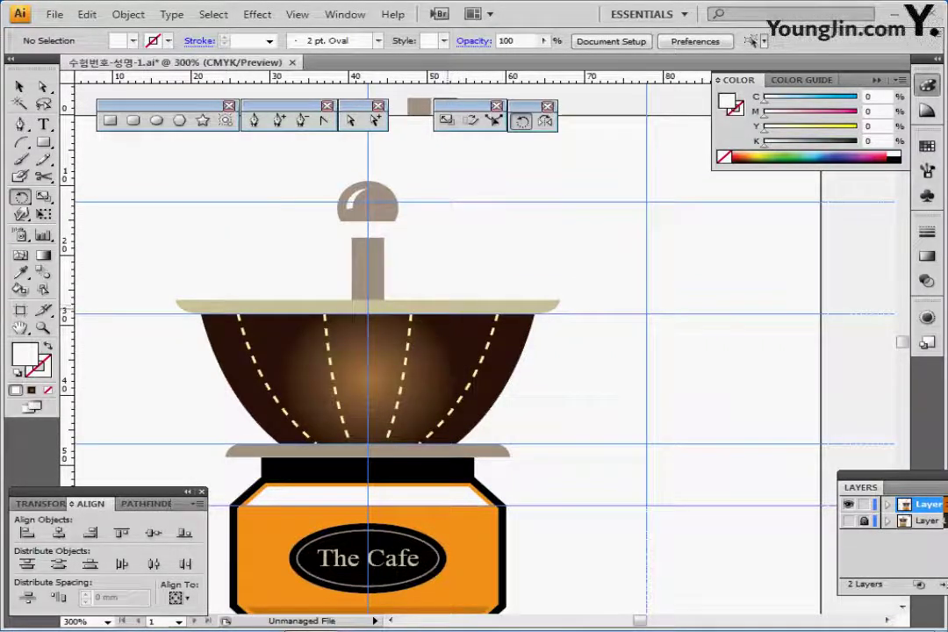
left_click_drag(461, 284, 429, 278)
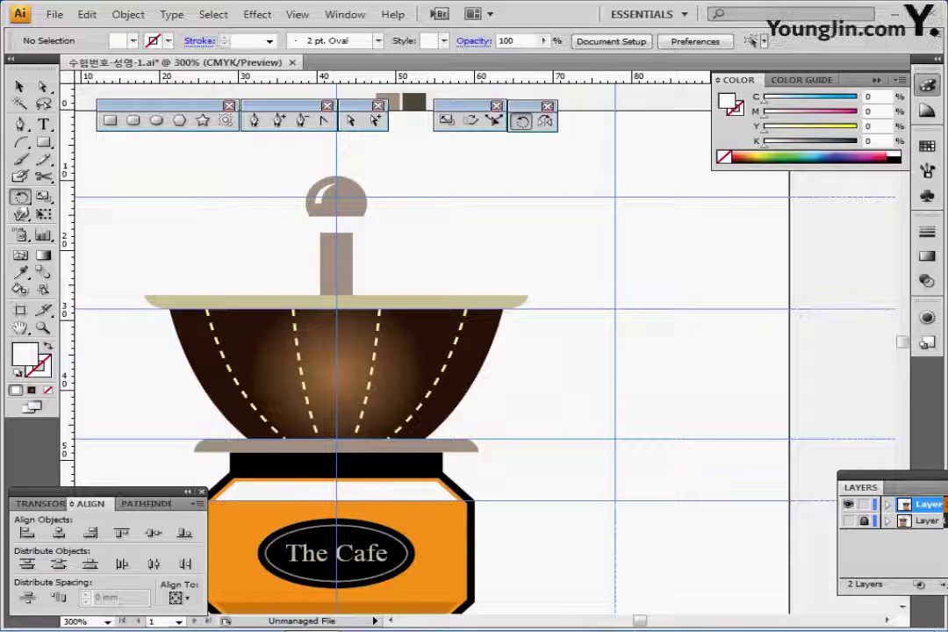
left_click(848, 520)
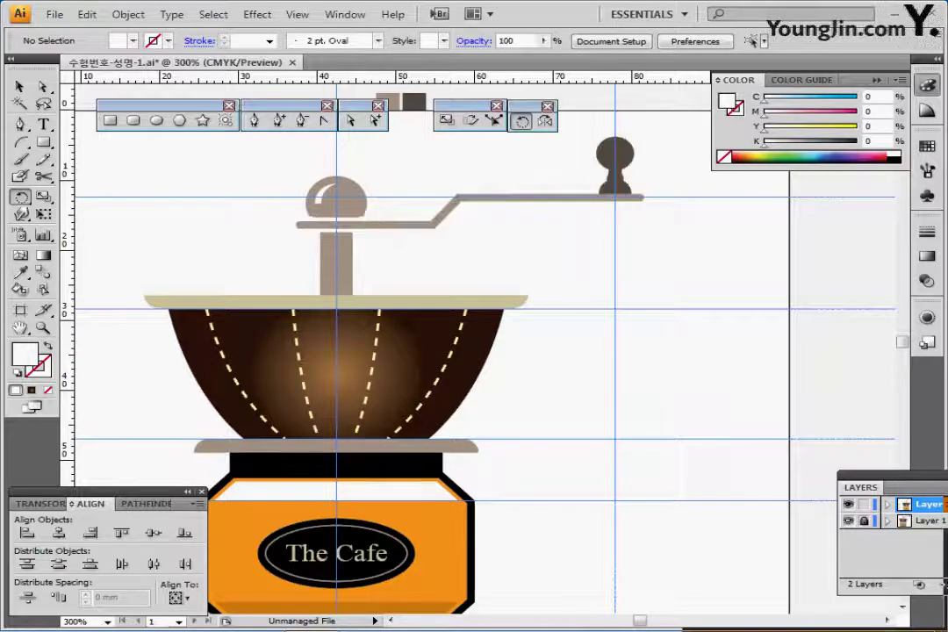
left_click(848, 521, "ctrl")
key("p")
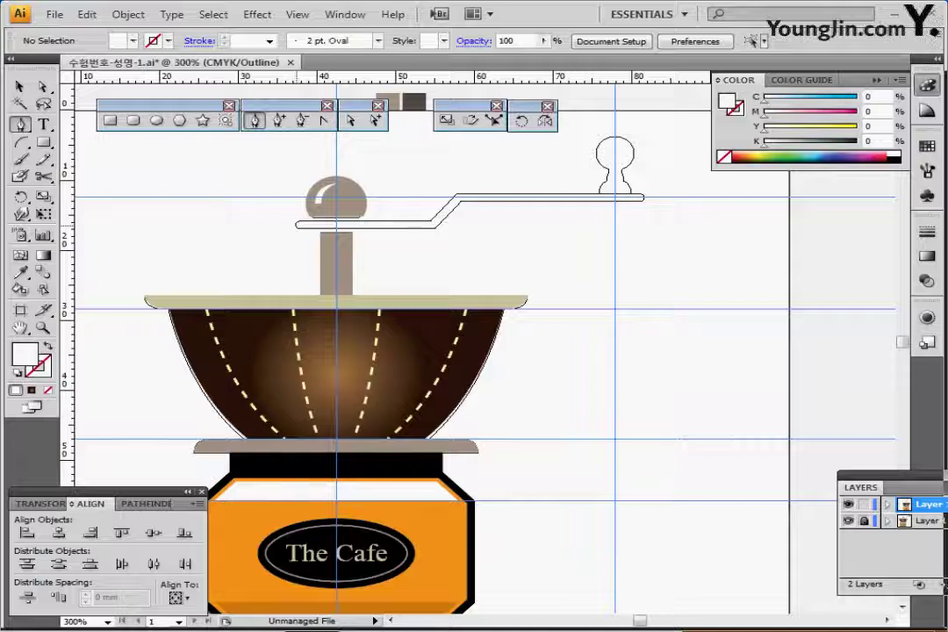
left_click(296, 222)
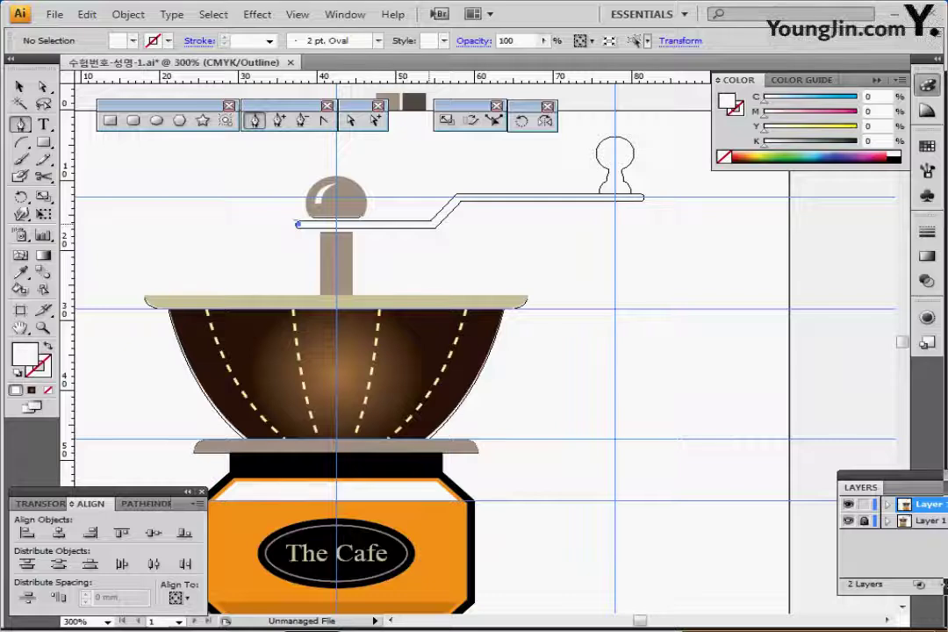
left_click(428, 224)
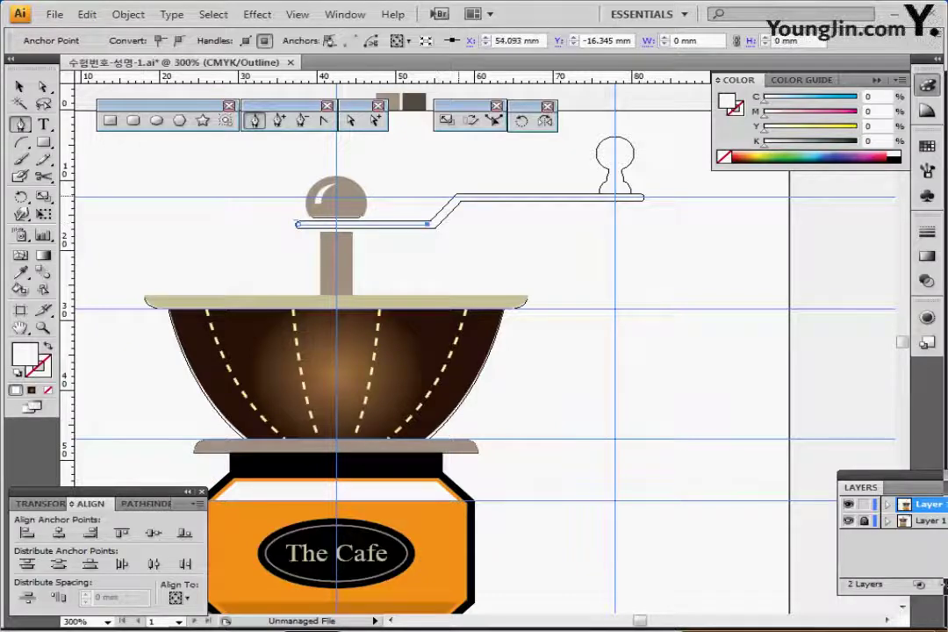
left_click(457, 196)
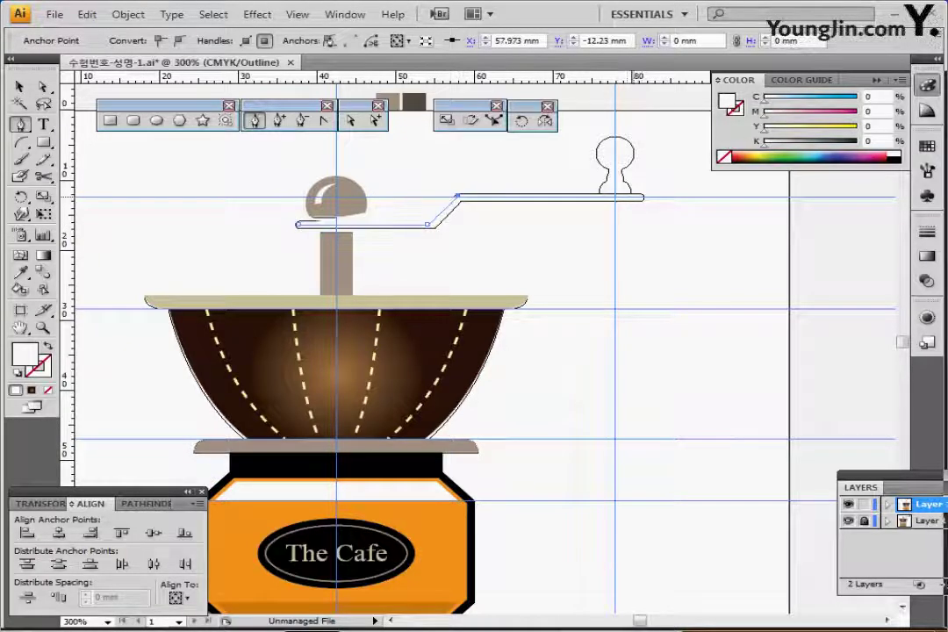
left_click(637, 196)
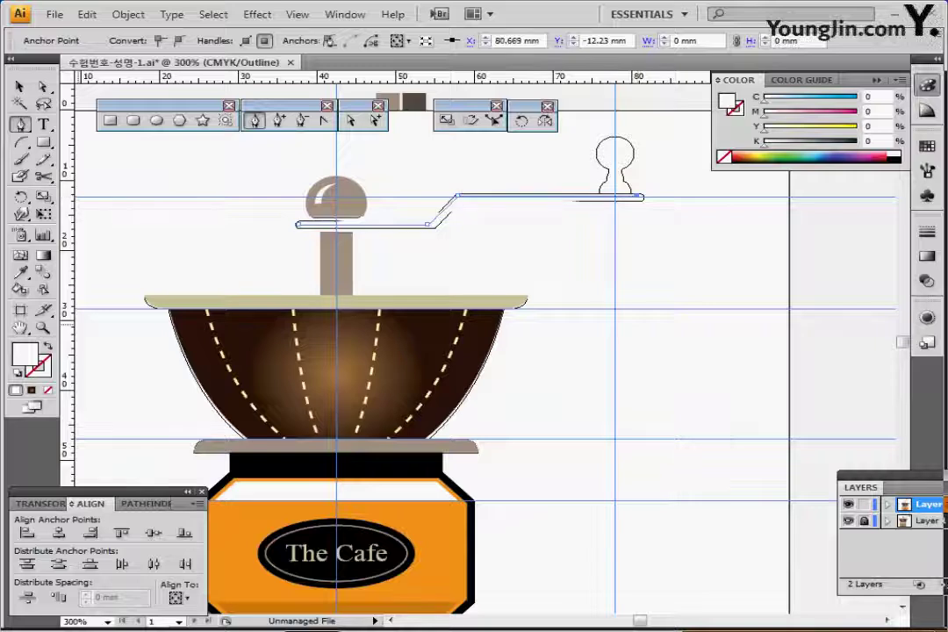
Give the crank arm path a black stroke with no fill and hide the template layer
left_click(17, 374)
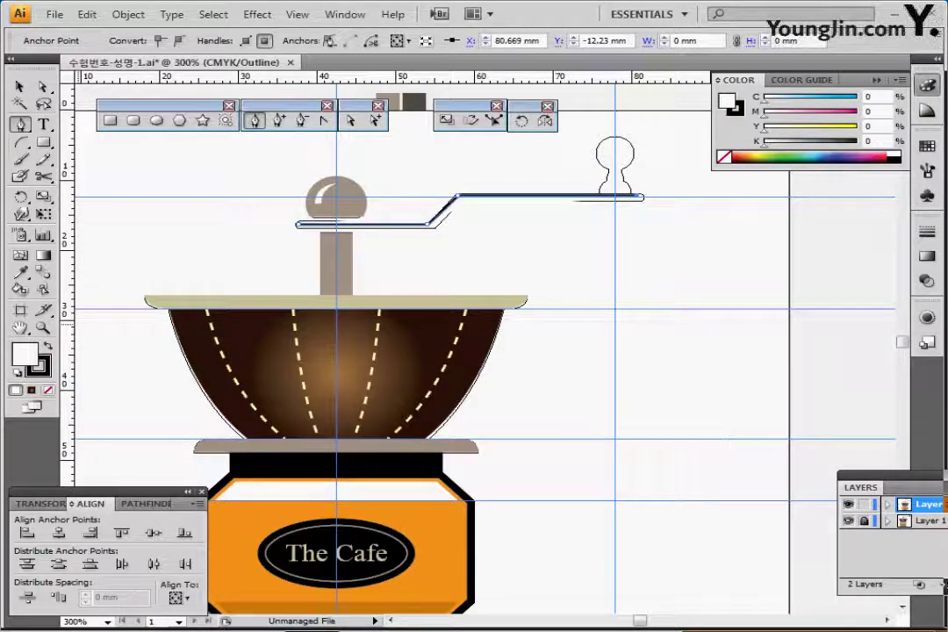
left_click(48, 390)
mouse_move(369, 218)
left_mouse_down()
mouse_move(373, 246)
mouse_move(417, 252)
left_mouse_up()
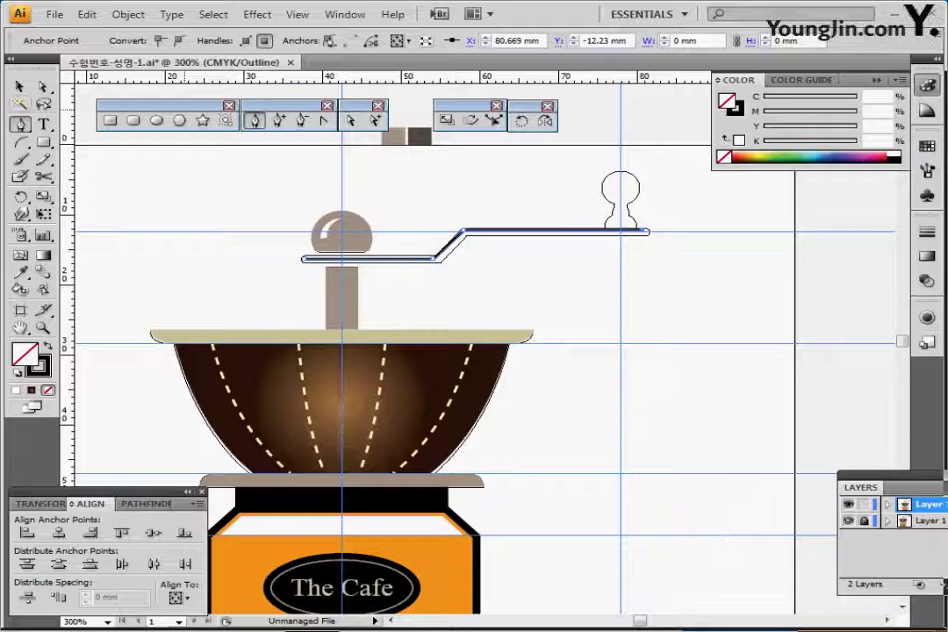
left_click(43, 86)
left_click(571, 408)
key("ctrl+y")
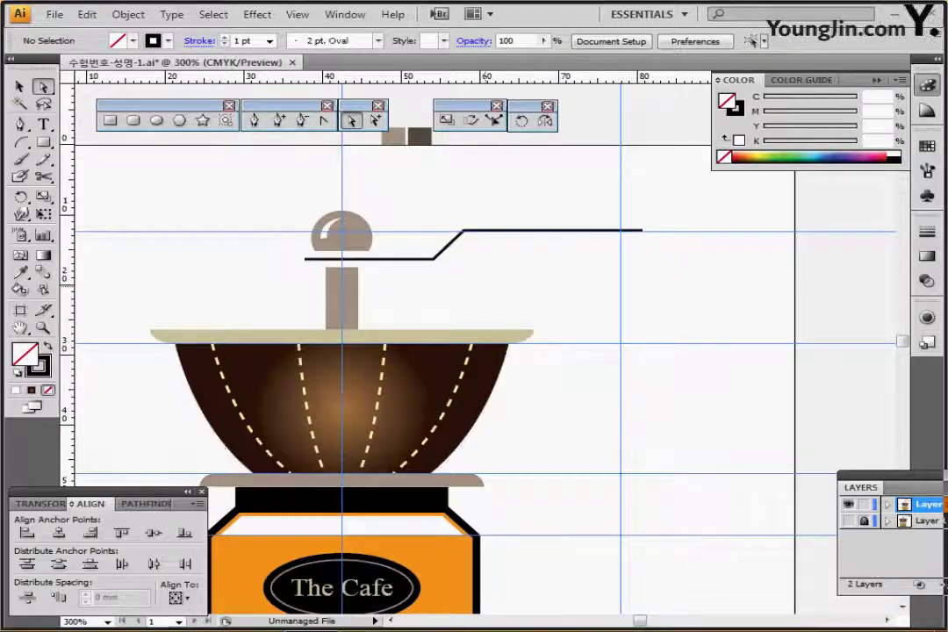
Shift the lower bend anchor of the crank arm path slightly to the right, to about X 54.55 mm
left_click(536, 230, "ctrl")
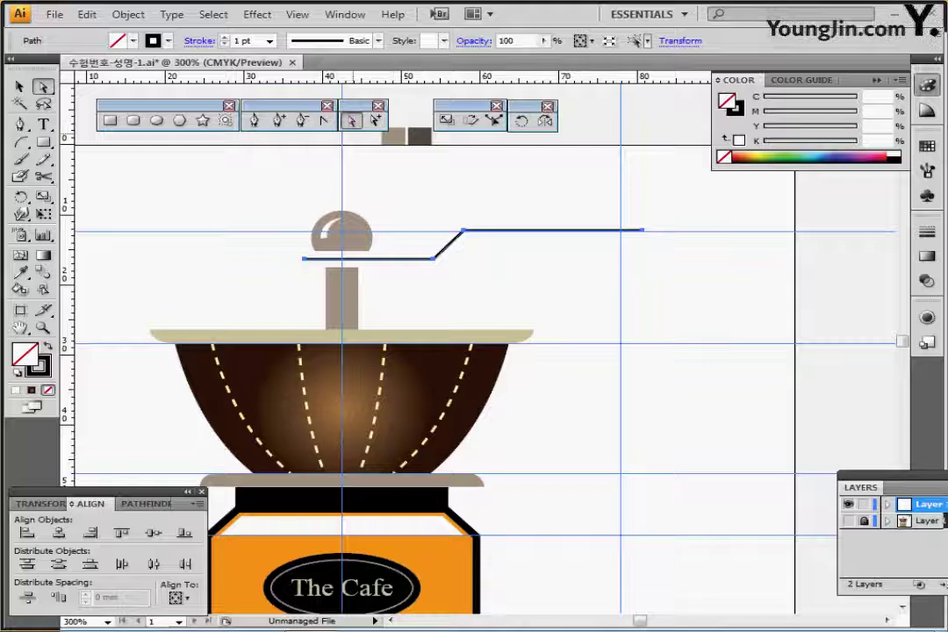
left_click(434, 259)
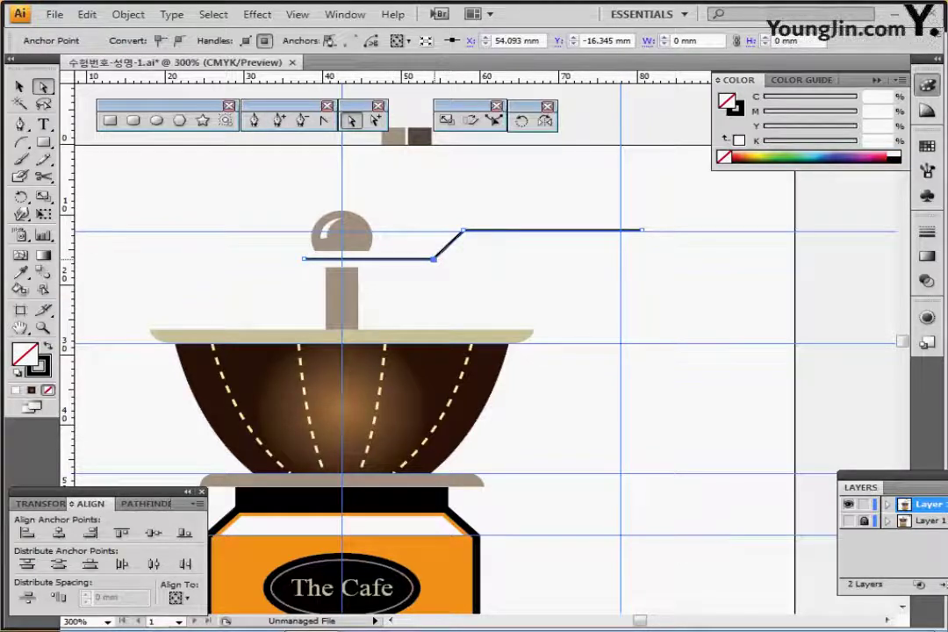
left_click_drag(434, 259, 437, 259)
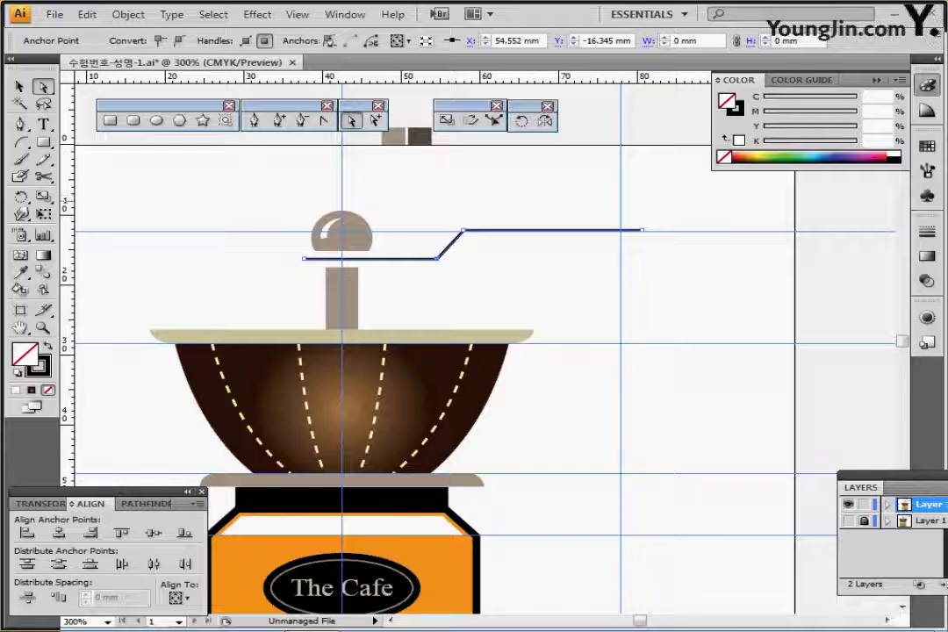
Sample the light taupe swatch above the artboard and apply it as the crank arm's stroke colour with no fill
left_click_drag(466, 160, 481, 222)
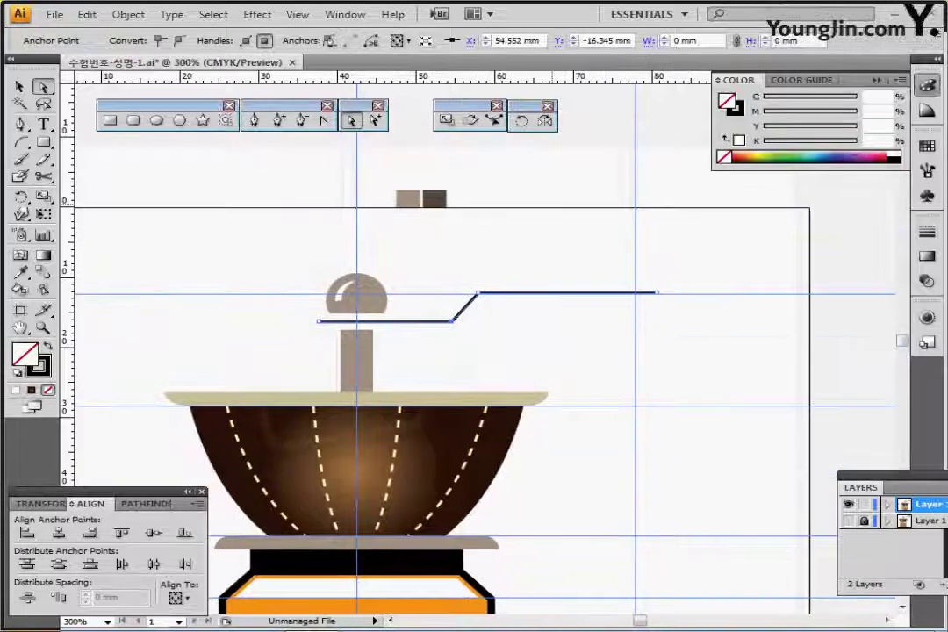
scroll(408, 343, "down", 1)
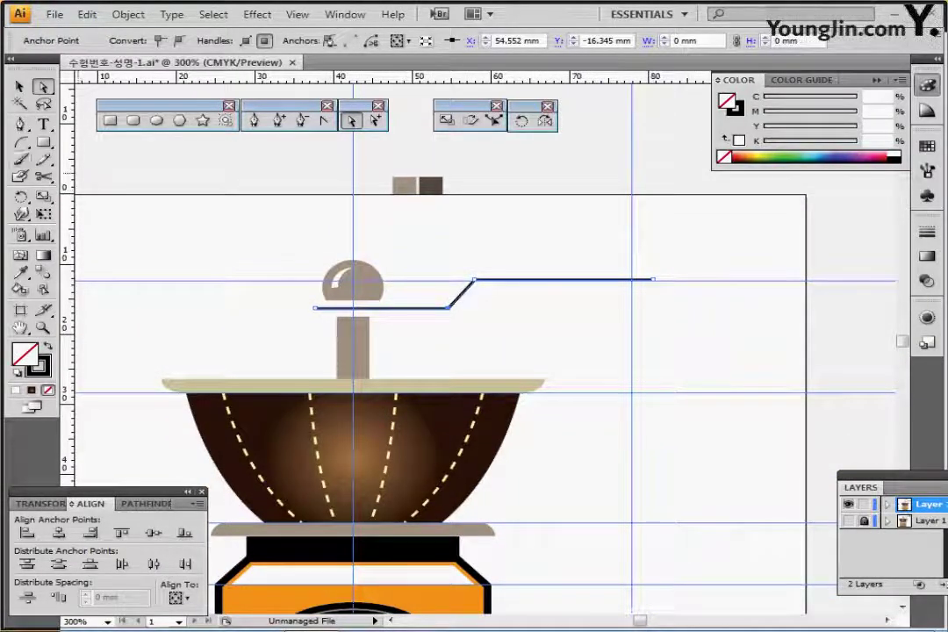
key("i")
left_click(405, 183)
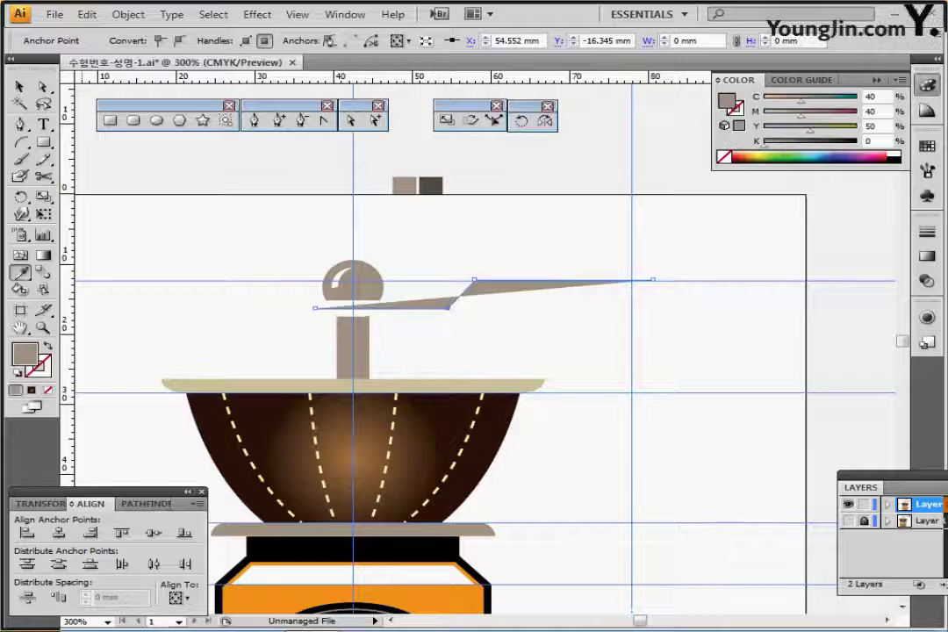
key("shift+x")
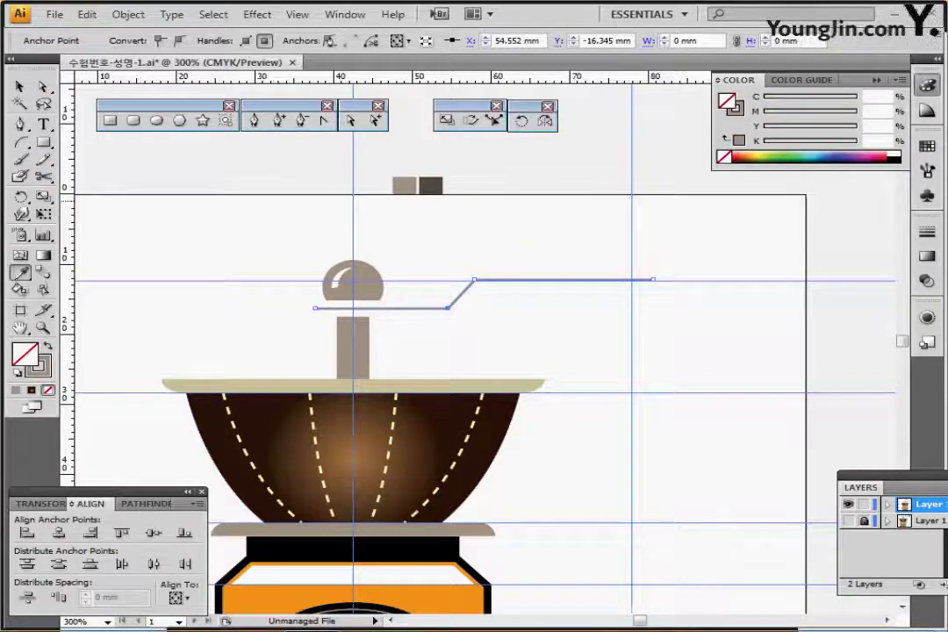
Set the crank arm's stroke weight to 3 pt and give its ends round caps
left_click(927, 232)
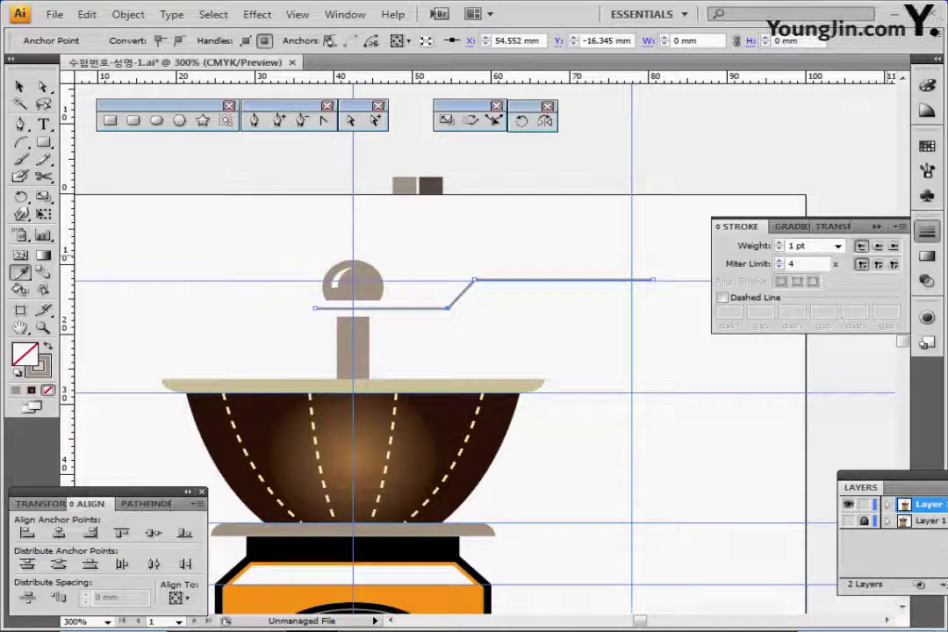
left_click(778, 243)
left_click(779, 243)
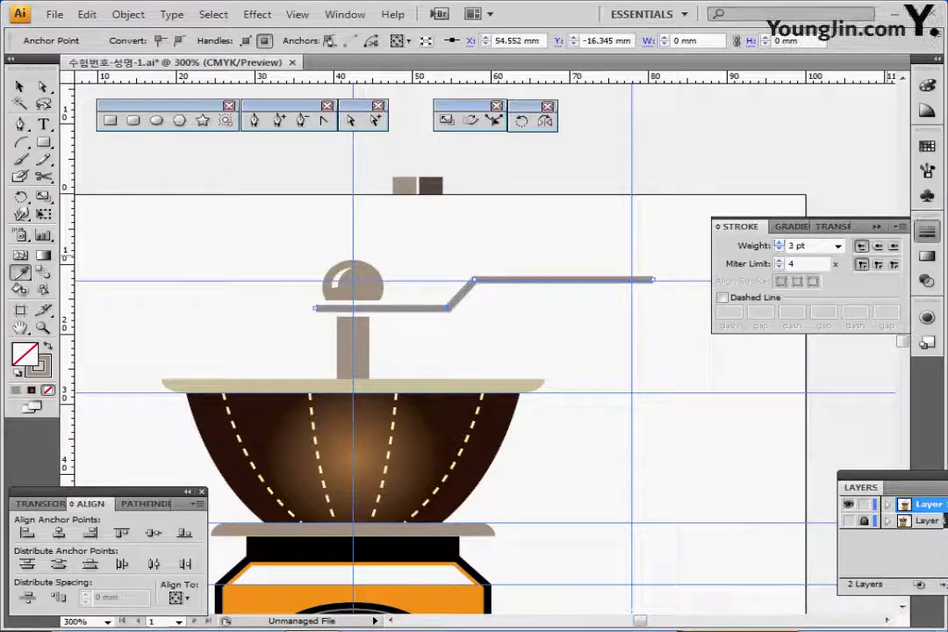
left_click(878, 247)
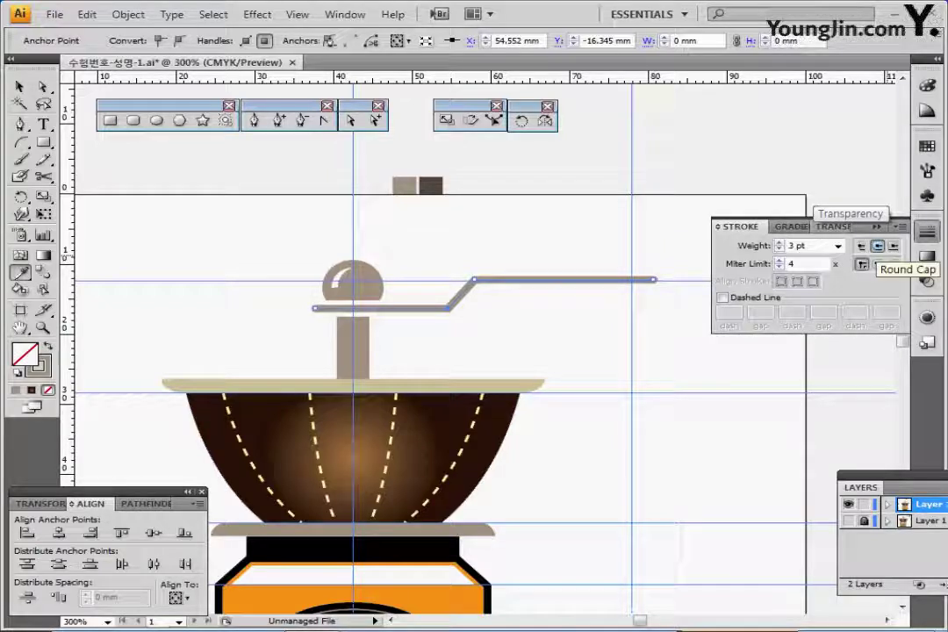
left_click(927, 231)
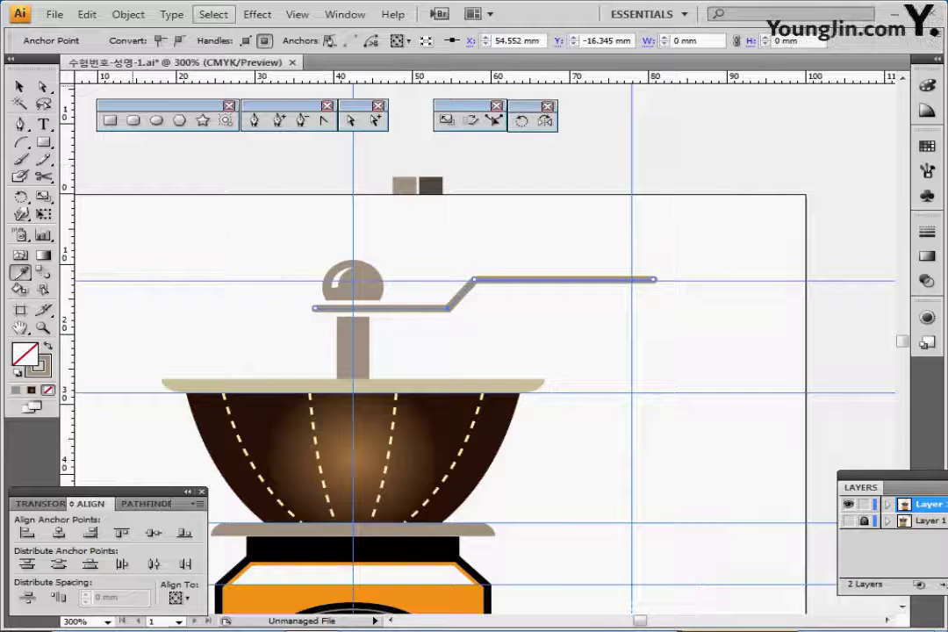
Convert the crank arm's stroke into a filled shape with Outline Stroke and clear the selection
left_click(128, 14)
mouse_move(219, 332)
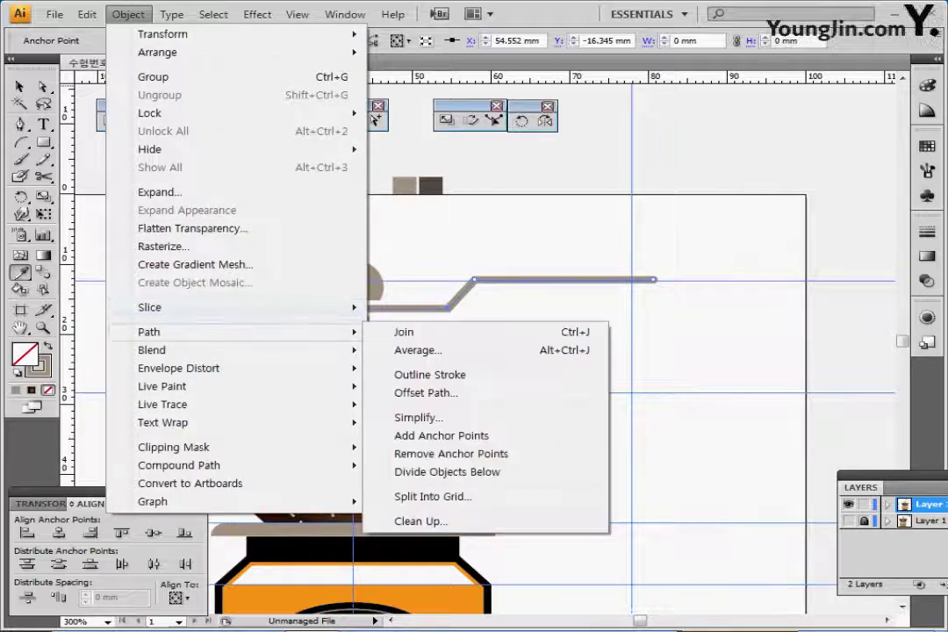
left_click(431, 375)
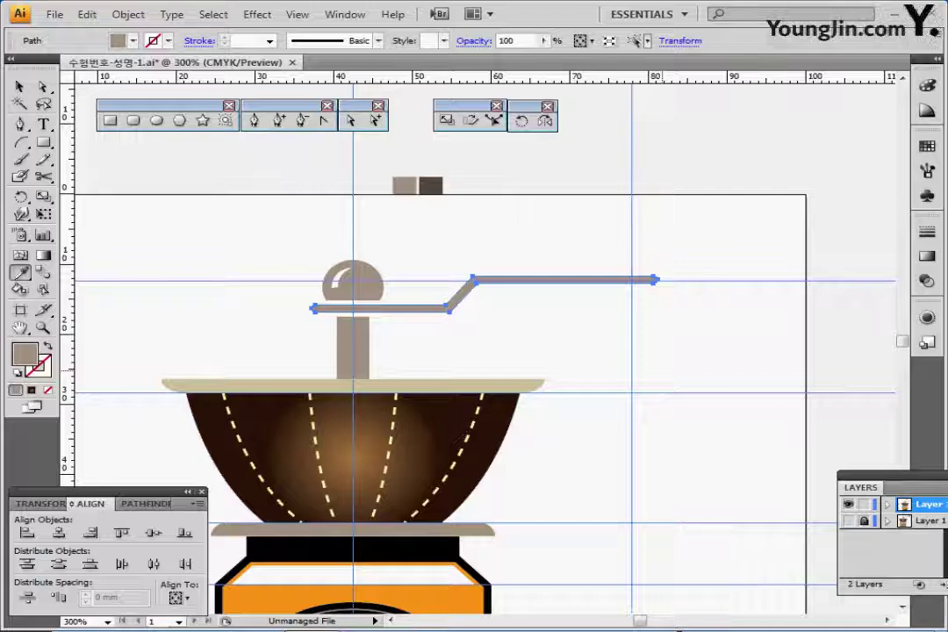
key("ctrl+shift+a")
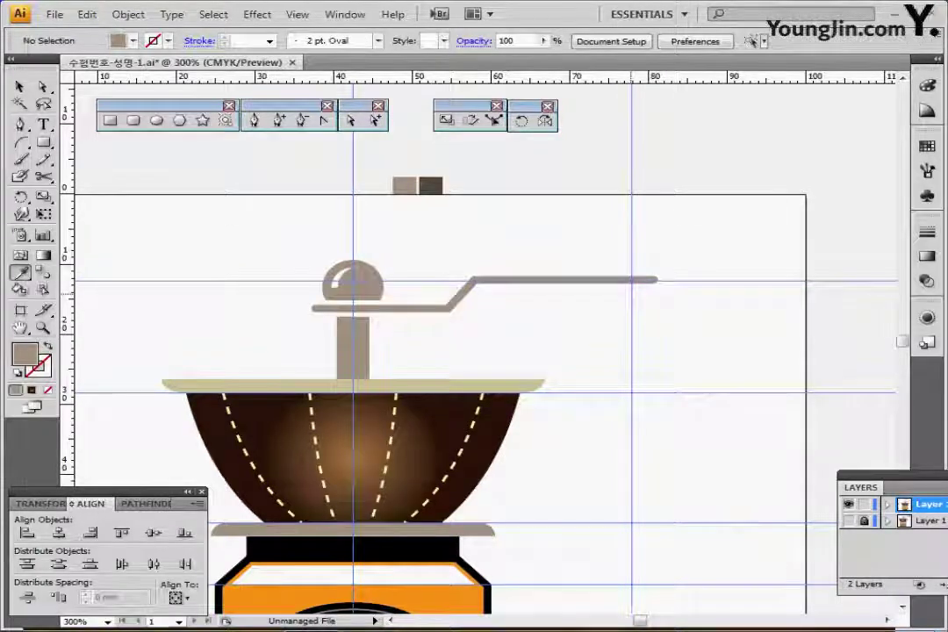
Sample the dark brown swatch above the artboard as the fill colour for the handle at the crank arm's right end
left_click(638, 283, "ctrl")
left_click(538, 341, "ctrl")
left_click_drag(538, 340, 889, 406)
left_click(561, 345, "ctrl")
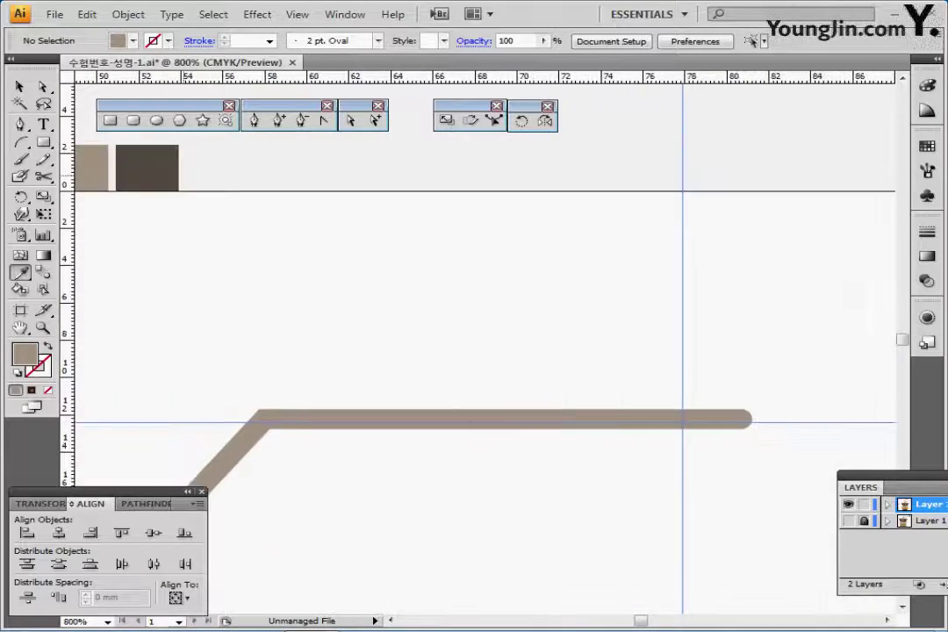
left_click(147, 168)
scroll(483, 351, "right", 3)
scroll(483, 351, "down", 1)
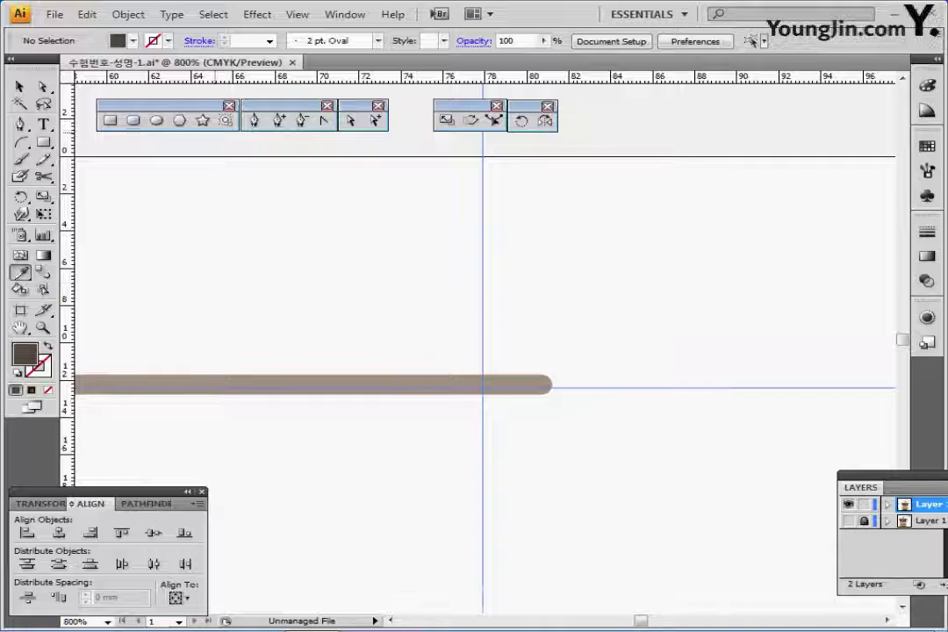
Show the template layer as outlines and draw a dark rounded rectangle over the handle's base, about 4 mm wide and 7 mm tall
left_click(133, 121)
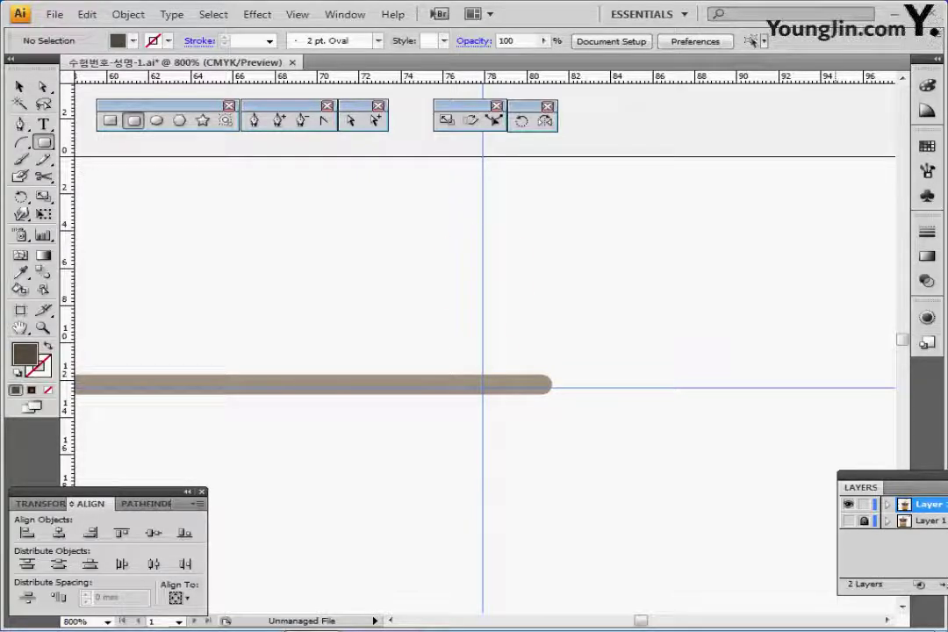
left_click(849, 520)
left_click(849, 520, "ctrl")
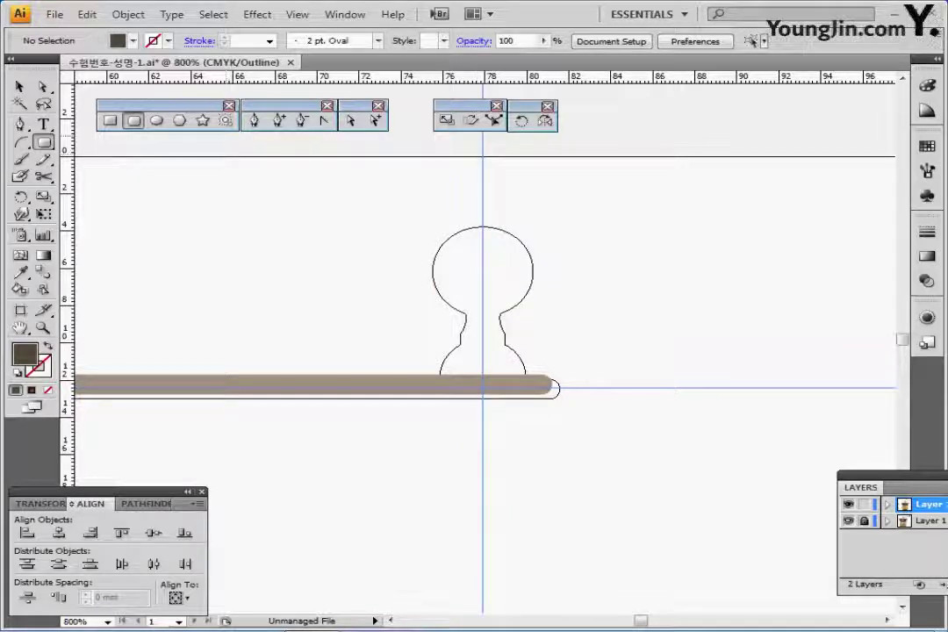
left_click_drag(439, 347, 528, 466)
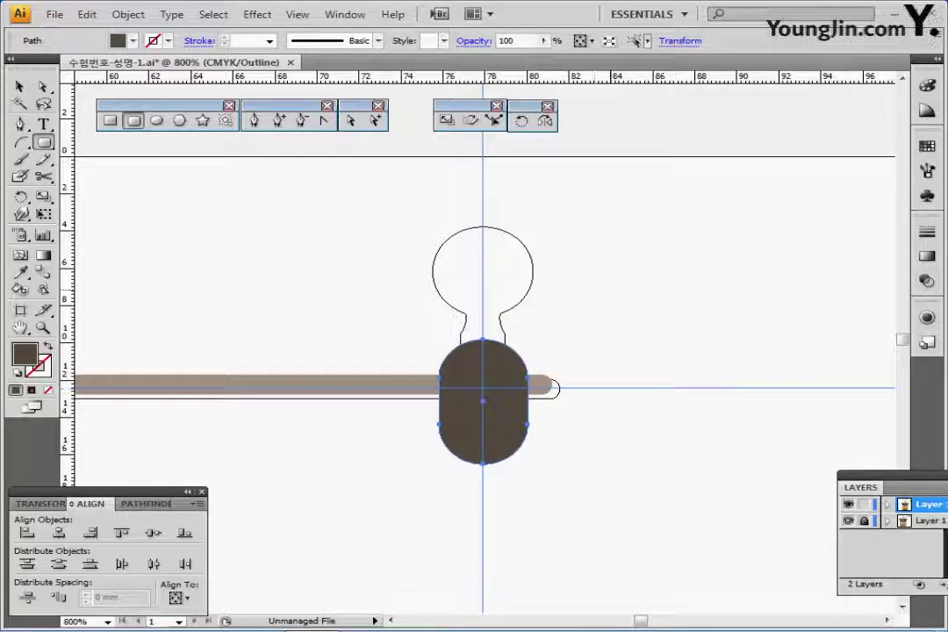
key("ctrl+shift+a")
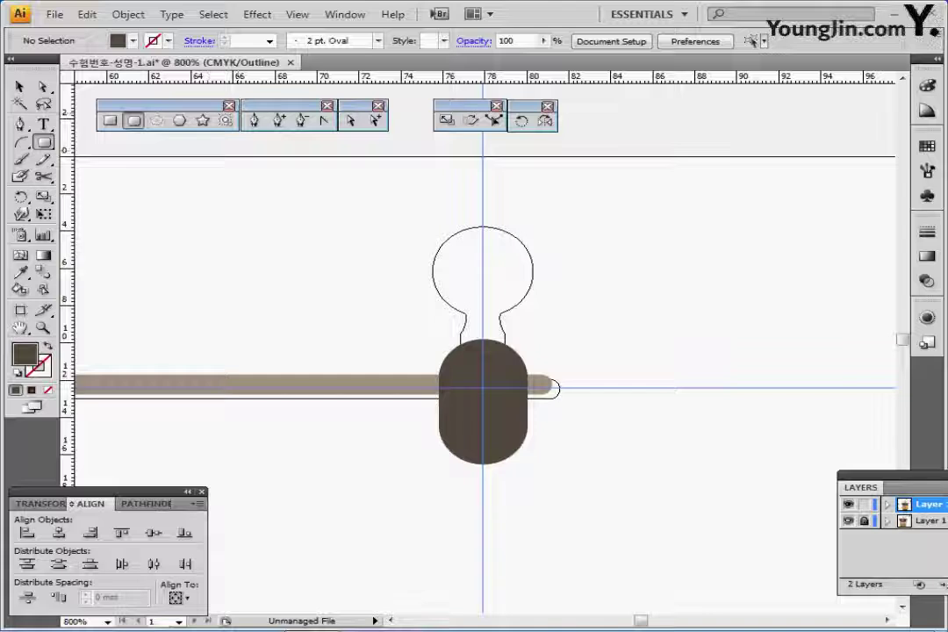
Cut the rounded rectangle to a dome by subtracting a rectangle drawn from the crank arm's upper edge downward with Minus Front
left_click(110, 121)
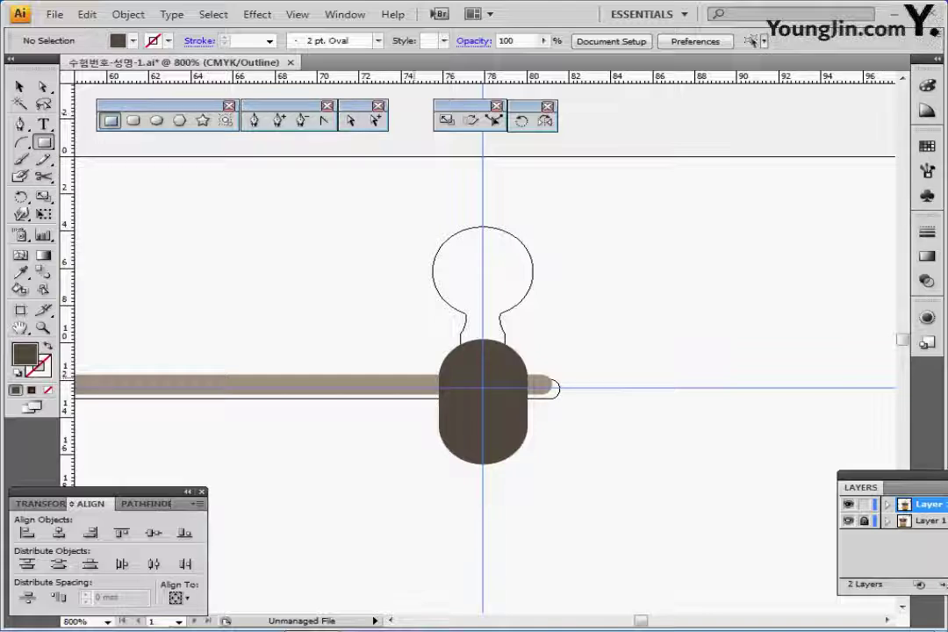
left_click_drag(413, 376, 595, 485)
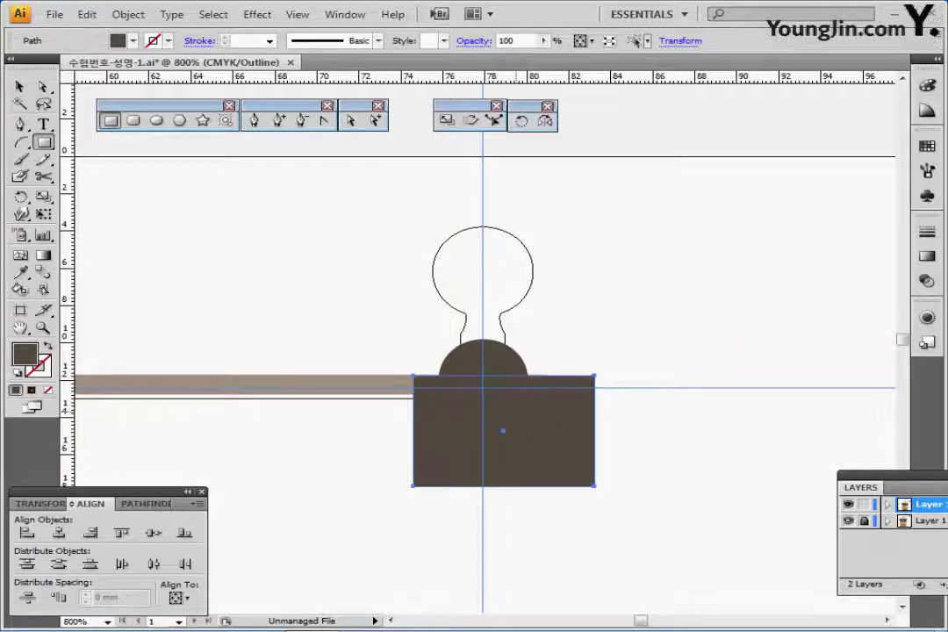
left_click(492, 360, "ctrl+shift")
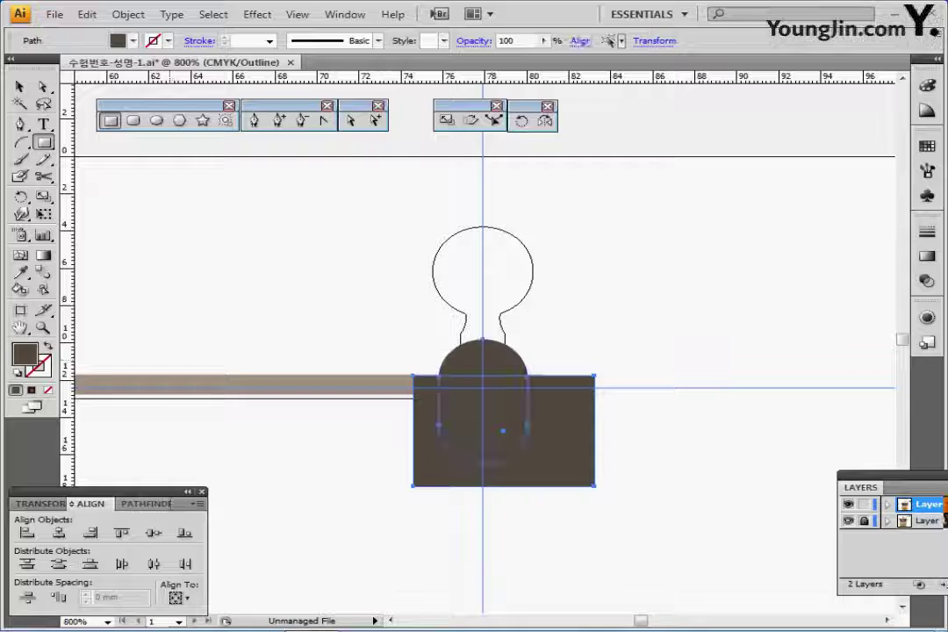
left_click(145, 504)
left_click(55, 534)
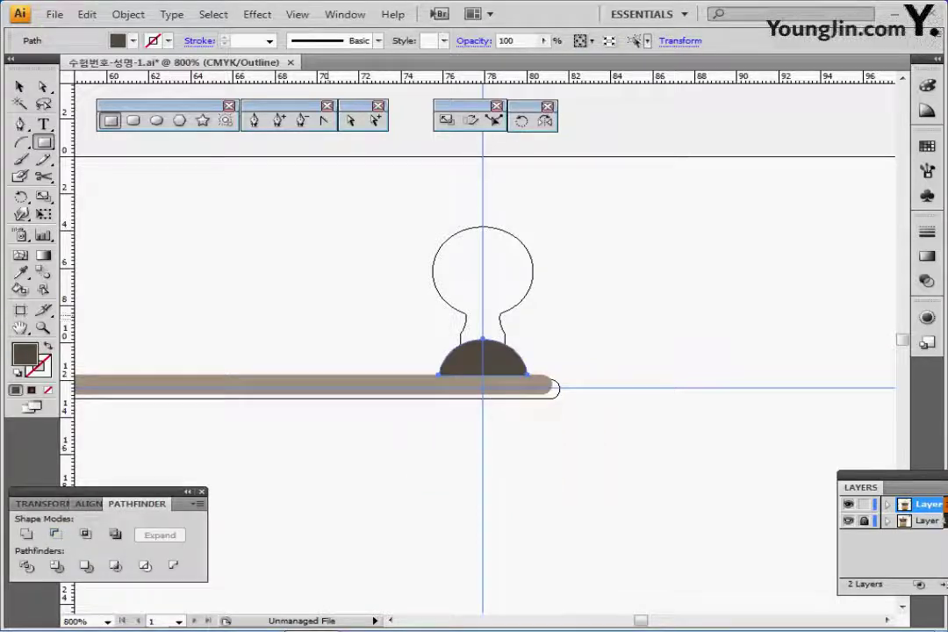
left_click(330, 299, "ctrl")
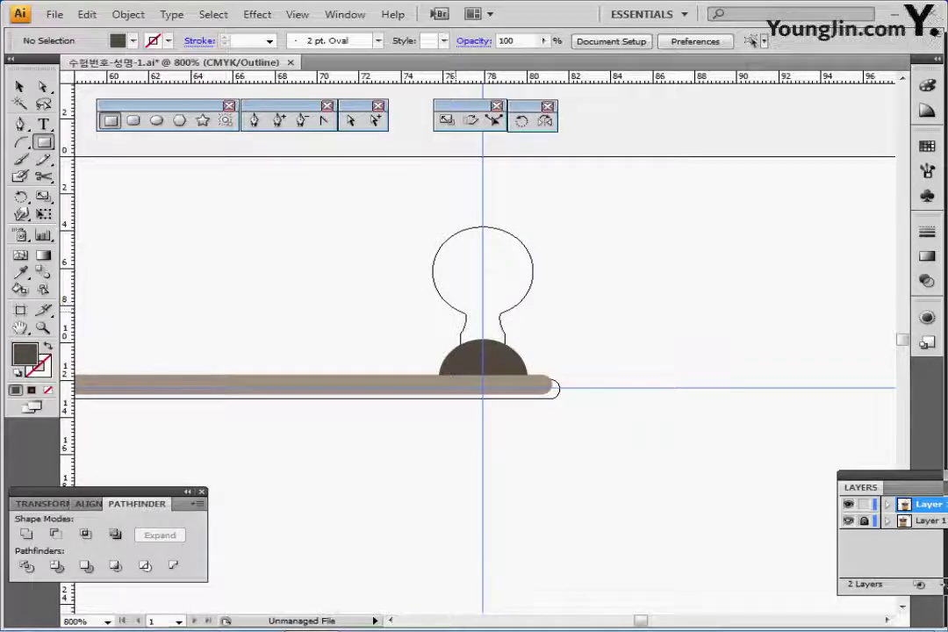
Draw a dark rectangle about 2 mm wide for the handle's neck, from inside the dome up into the template's round head
left_click_drag(463, 355, 505, 297)
key("ctrl+z")
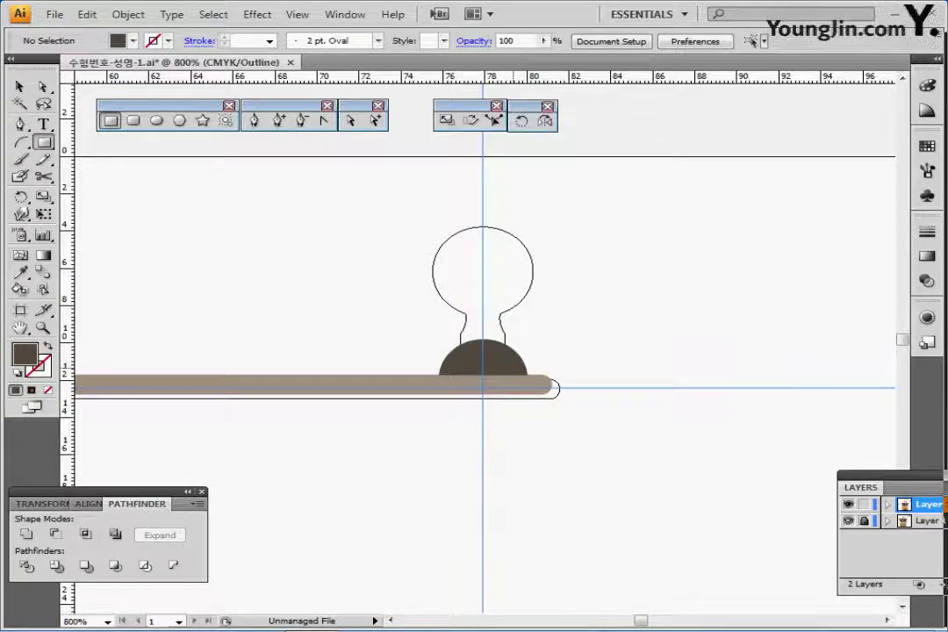
left_click(502, 319, "ctrl")
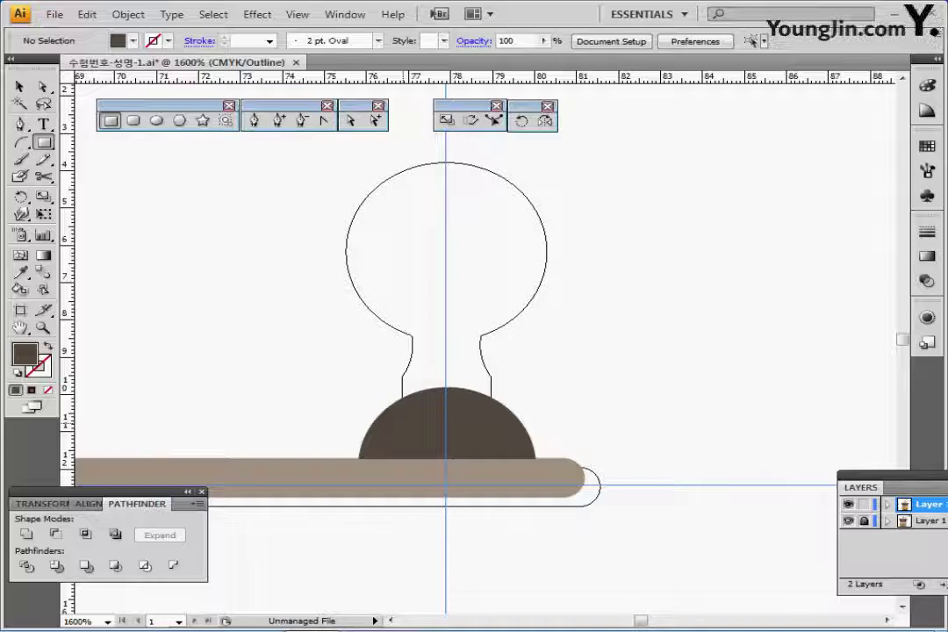
left_click_drag(403, 424, 490, 296)
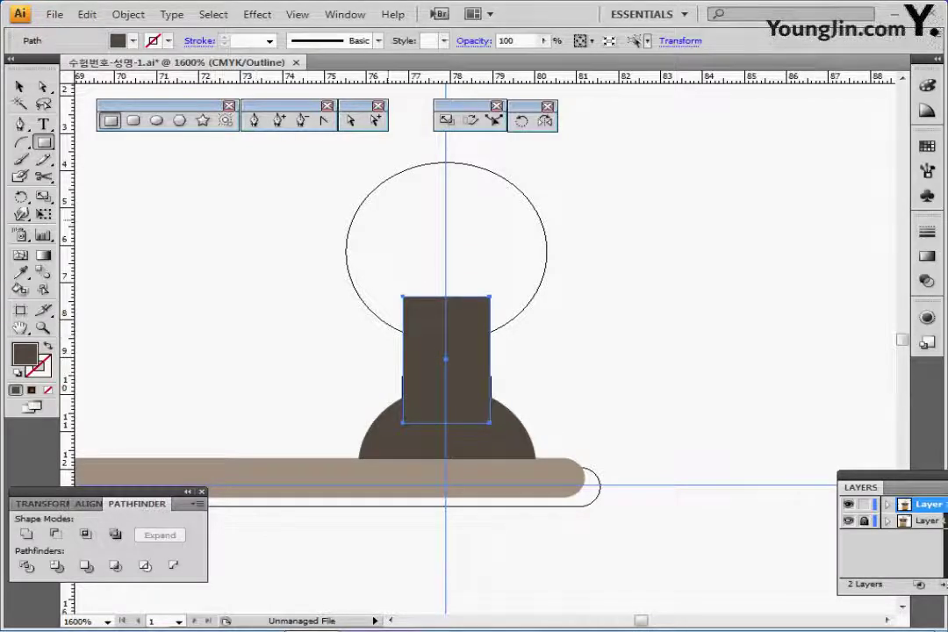
In outline view, draw an upright ellipse matching the neck's left curve, widen it outward and copy it to the neck's right side
left_click(156, 120)
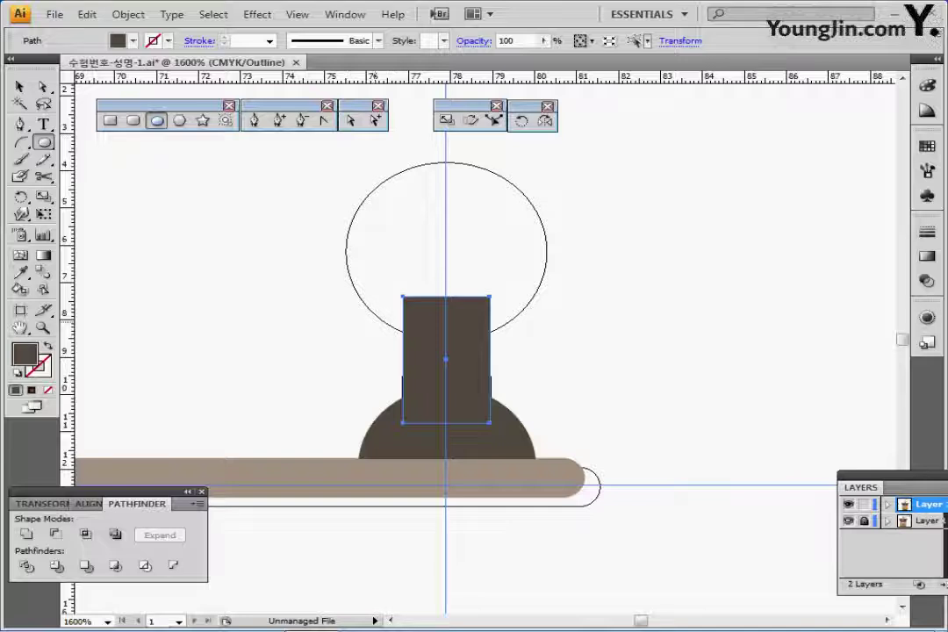
key("ctrl+y")
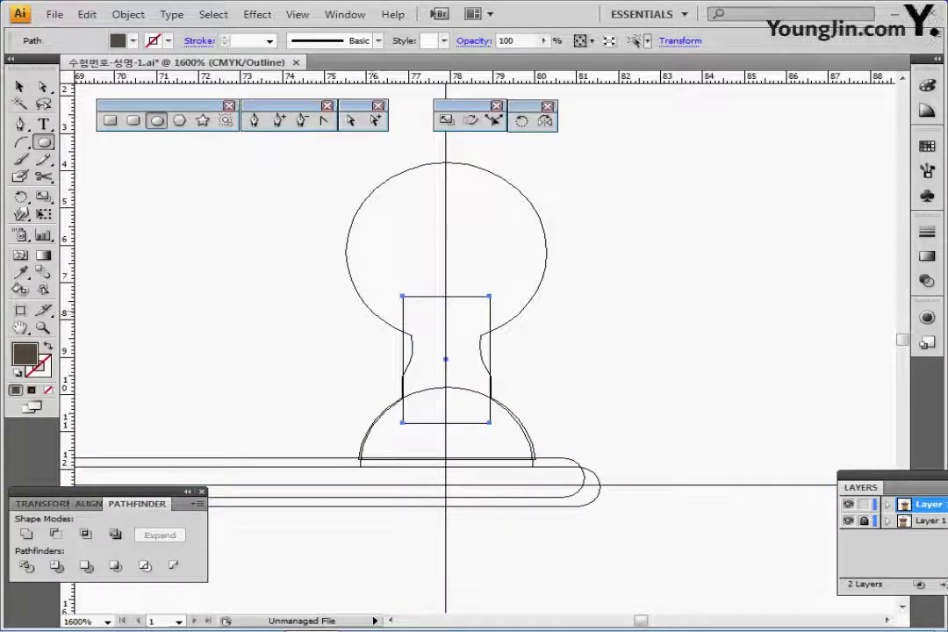
left_click_drag(361, 296, 413, 367)
left_click_drag(410, 382, 414, 387)
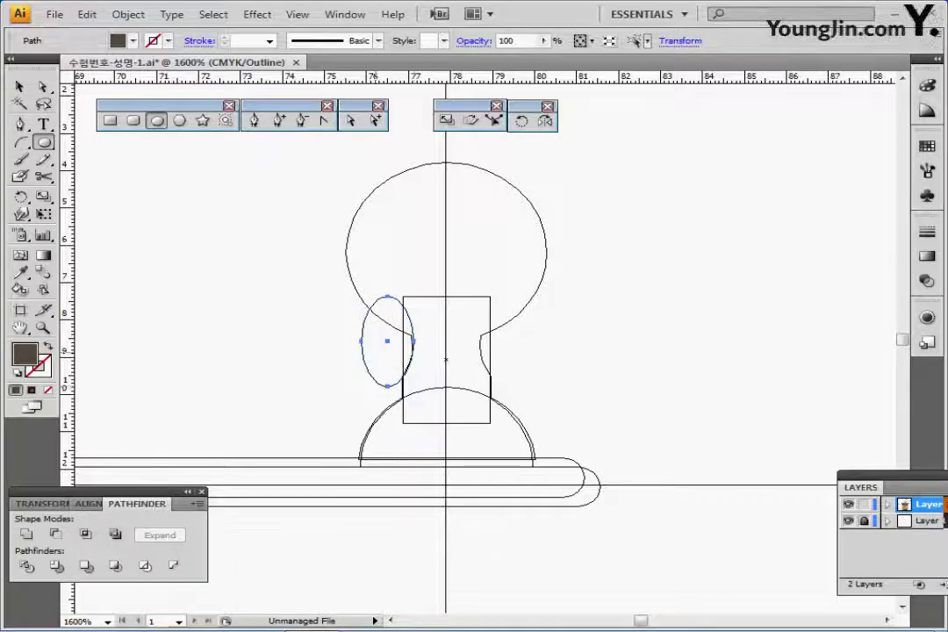
key("v")
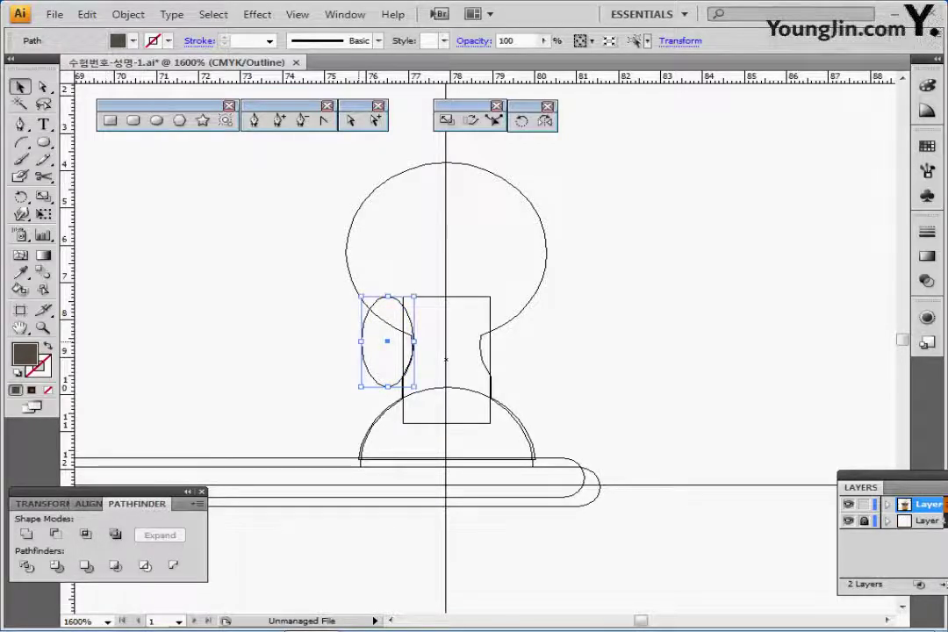
left_click_drag(361, 340, 480, 341)
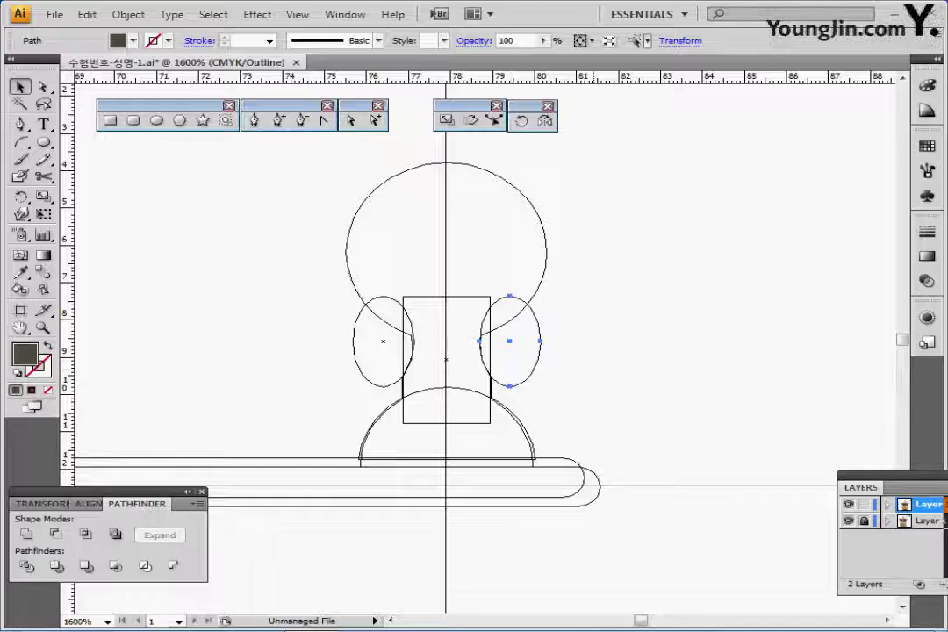
Return to preview with the template hidden and subtract both ellipses from the neck rectangle with Minus Front
key("ctrl+y")
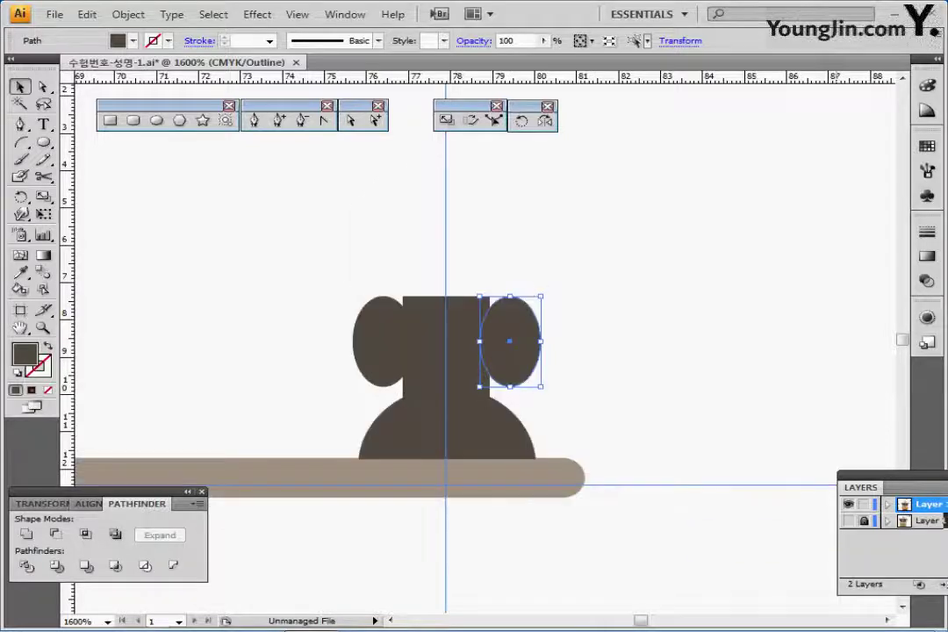
left_click(332, 307)
left_click_drag(332, 307, 620, 343)
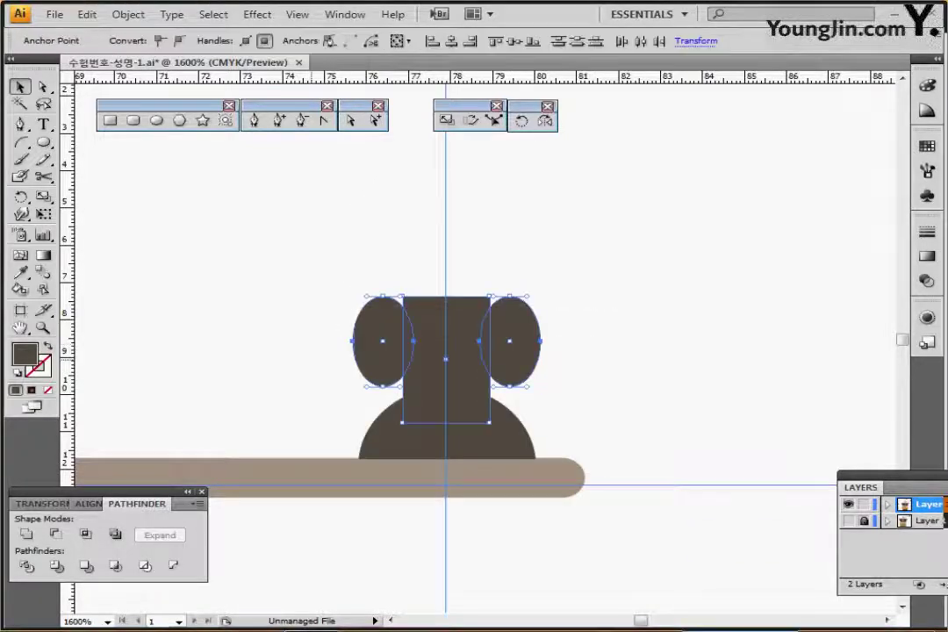
key("v")
left_click_drag(238, 253, 551, 369)
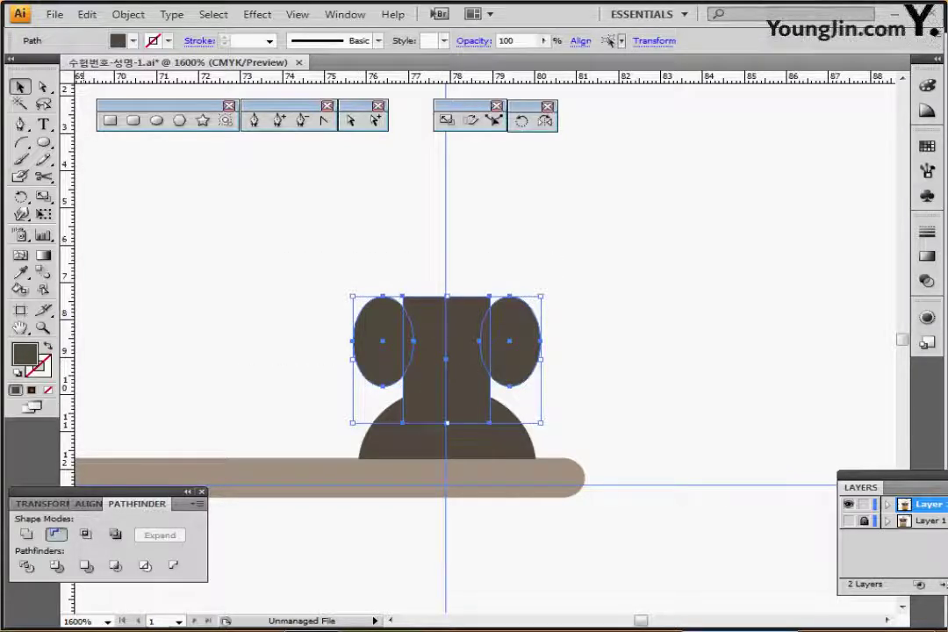
left_click(54, 534)
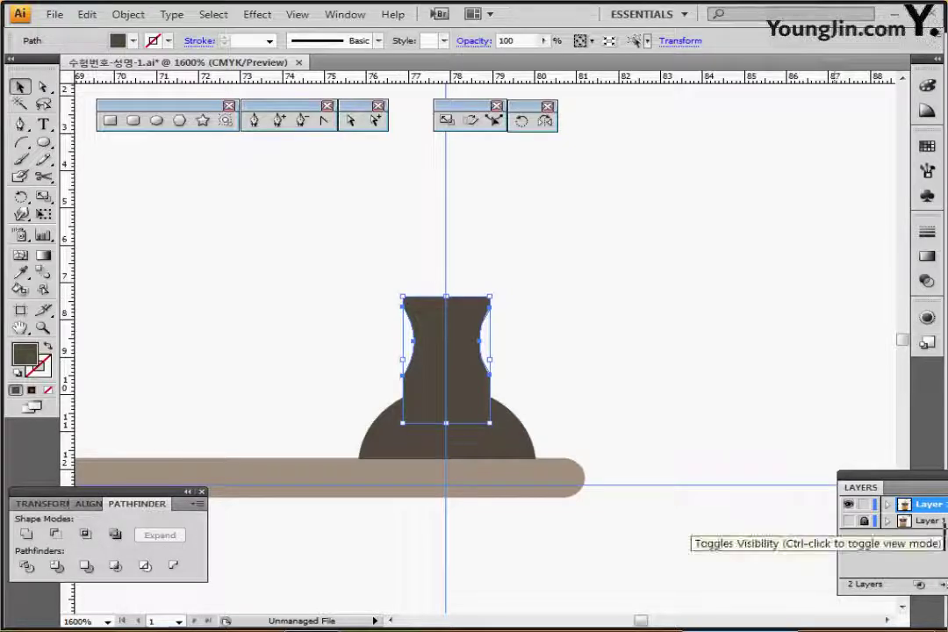
Show the template, draw a dark ellipse about 4.8 by 4.2 mm from the centre of its round handle head, and hide the template again
left_click(849, 520)
key("ctrl+minus")
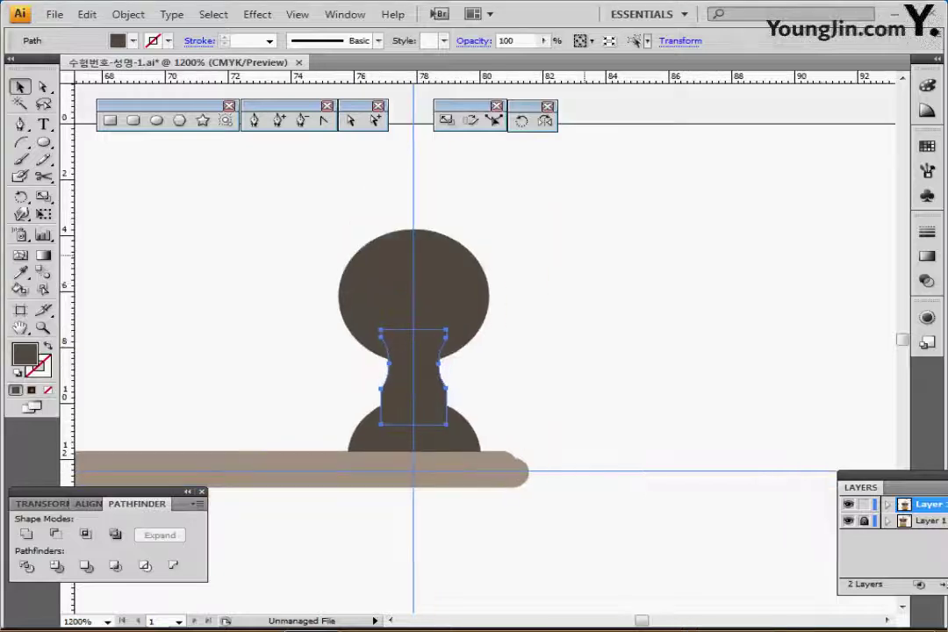
left_click(602, 252)
left_click(156, 121)
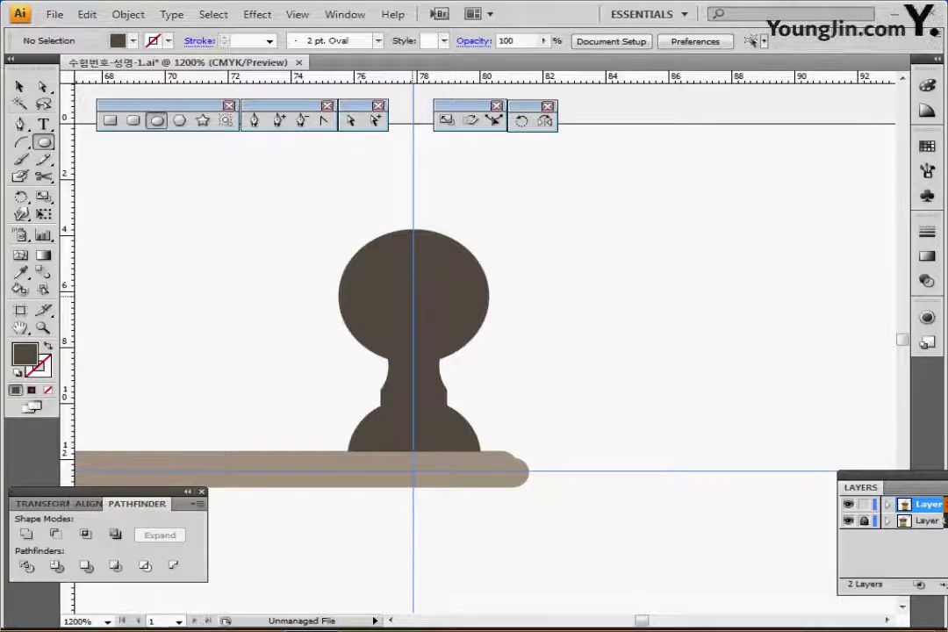
left_click_drag(412, 296, 487, 362)
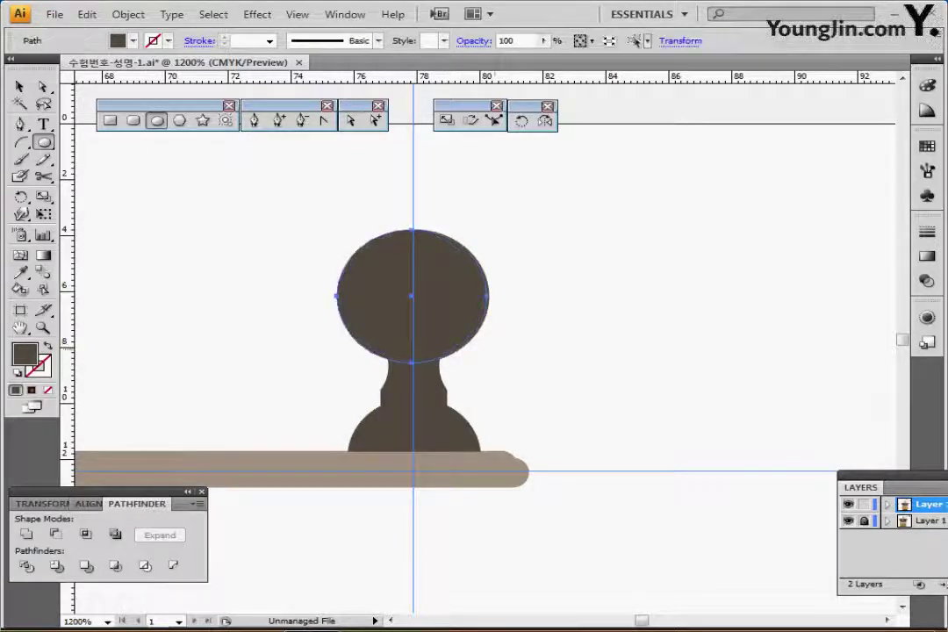
key("ctrl+y")
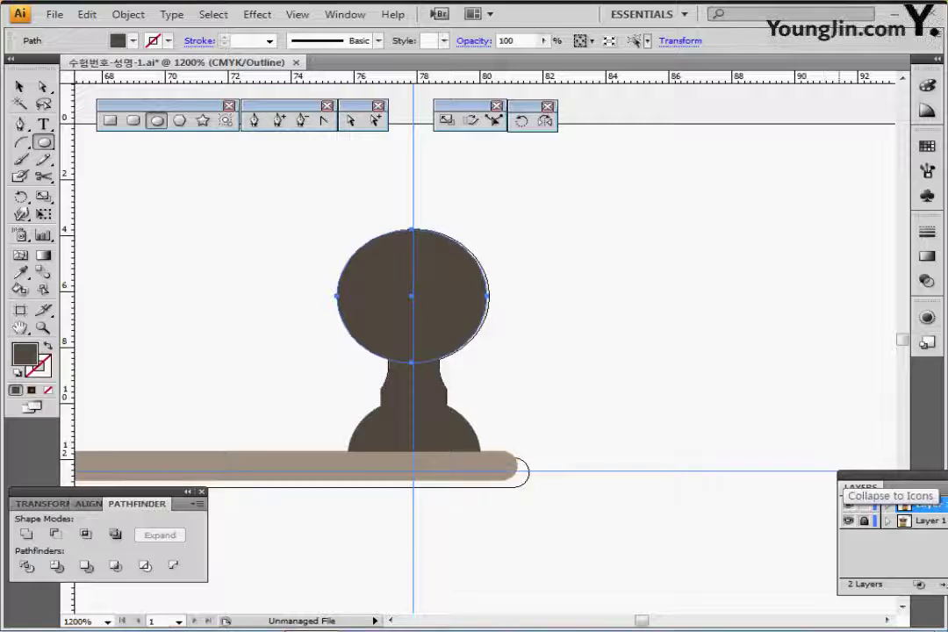
key("ctrl+y")
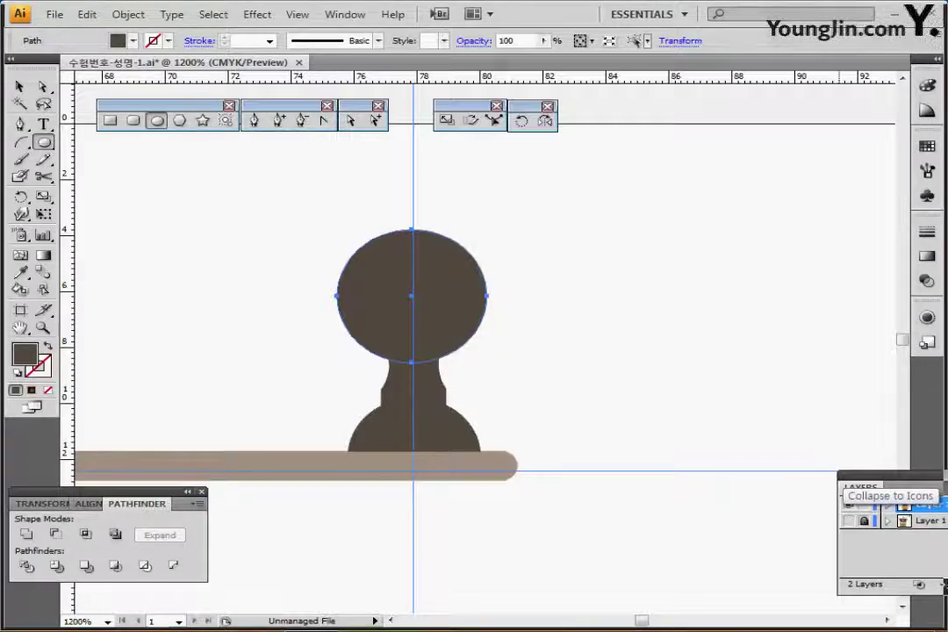
Centre the handle's head, neck and dome horizontally on each other and unite them into one shape
left_click_drag(544, 223, 349, 423)
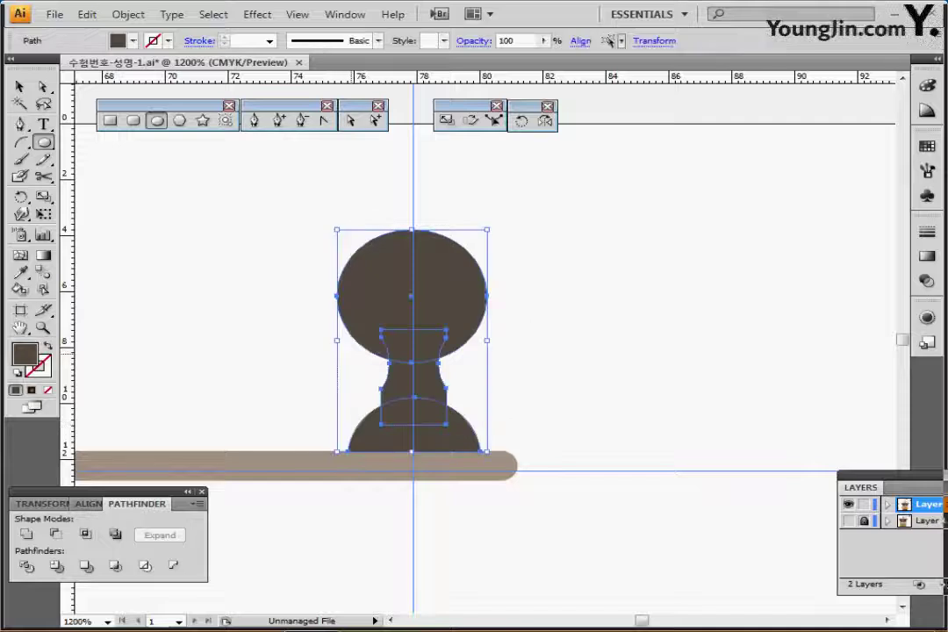
key("ctrl+shift+b")
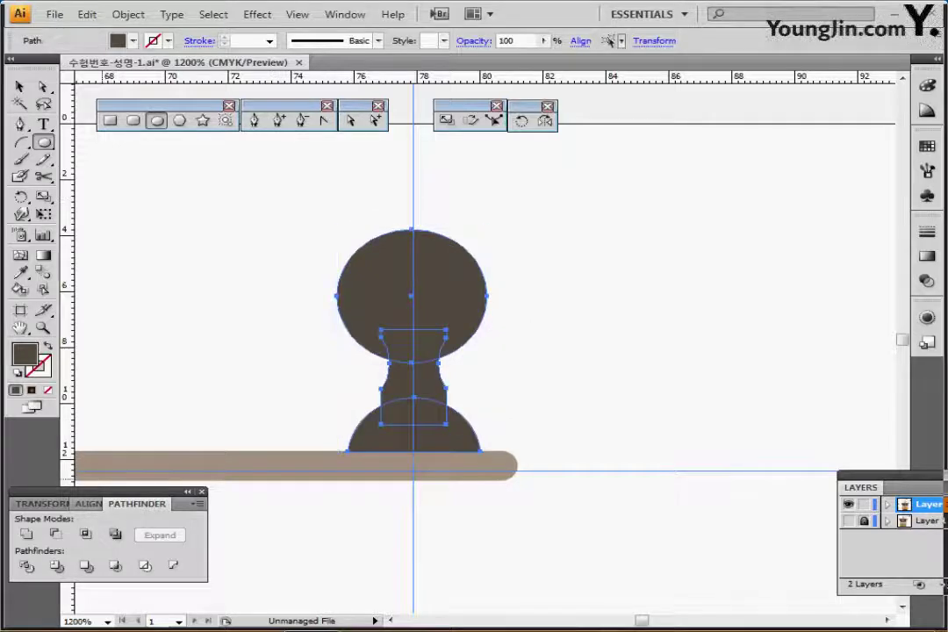
left_click(88, 504)
left_click(58, 532)
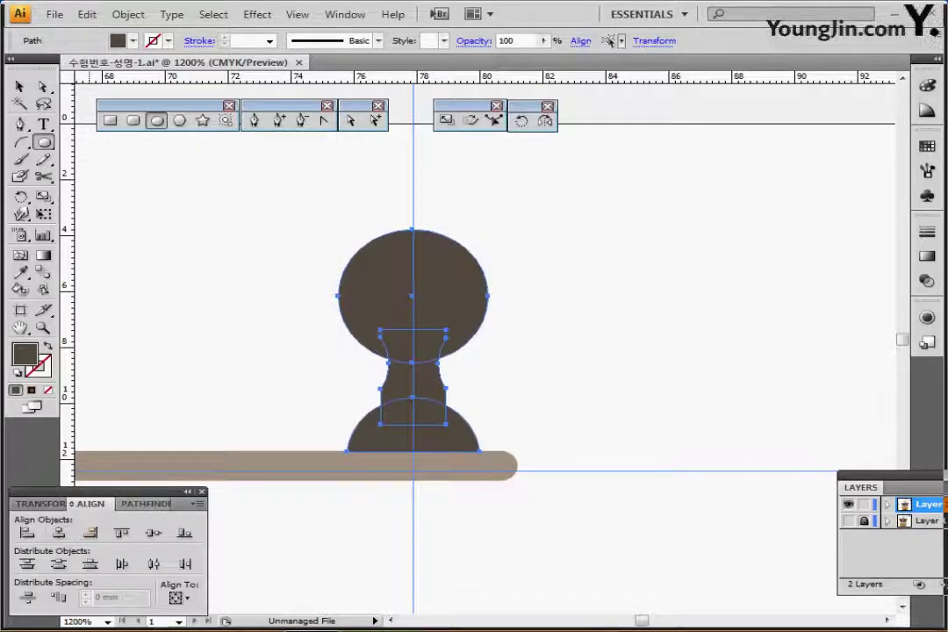
left_click(145, 504)
left_click(26, 535)
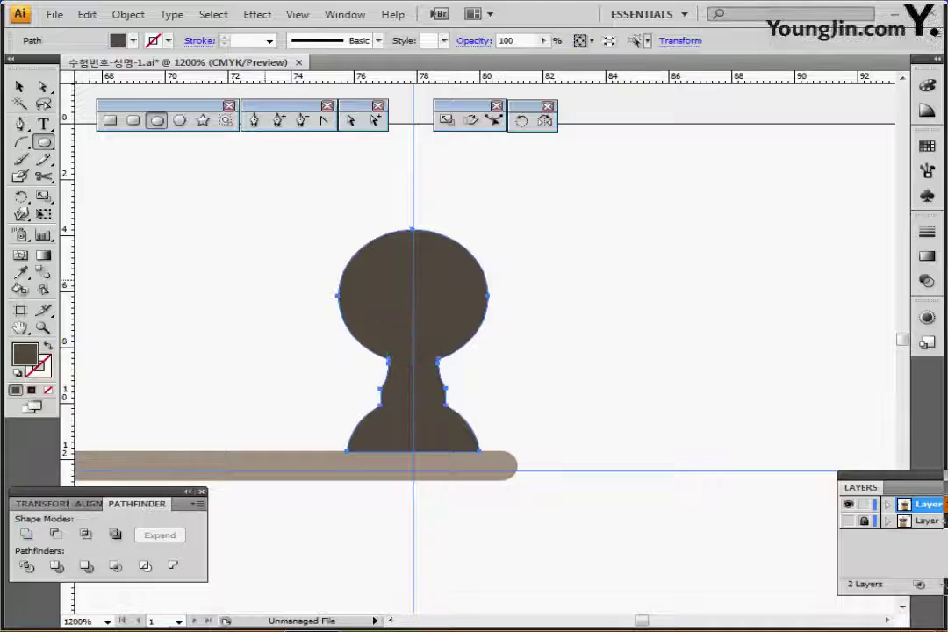
Fit the whole artboard in view, hide the guides and deselect the handle
key("ctrl+minus")
key("ctrl+minus")
key("ctrl+minus")
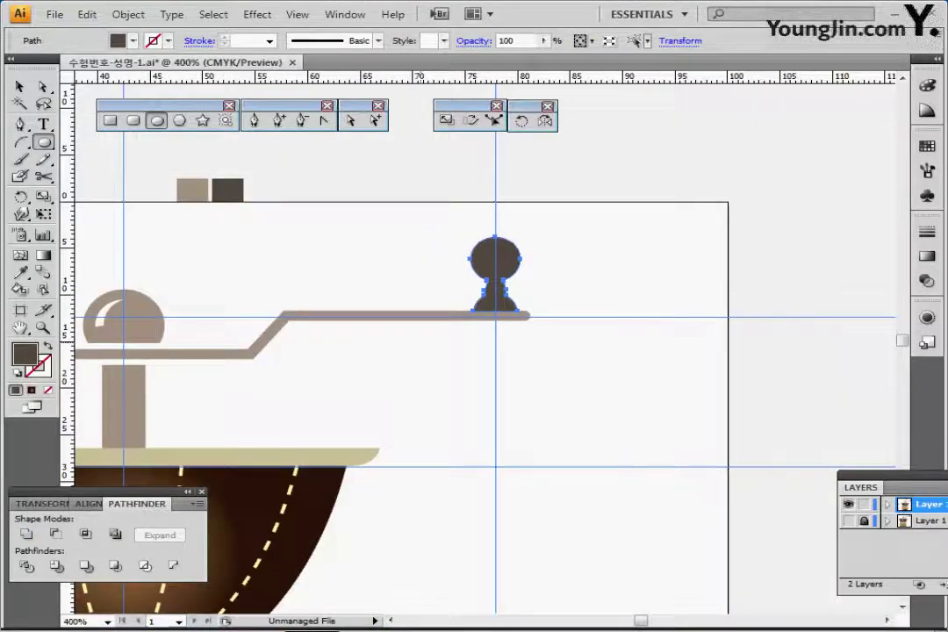
scroll(486, 326, "left", 1)
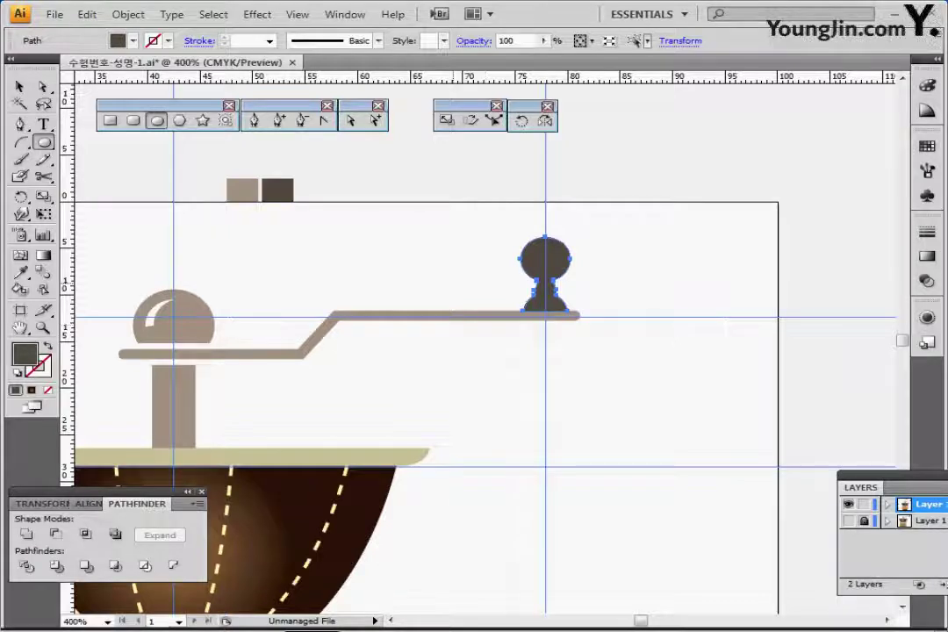
left_click_drag(492, 404, 507, 331)
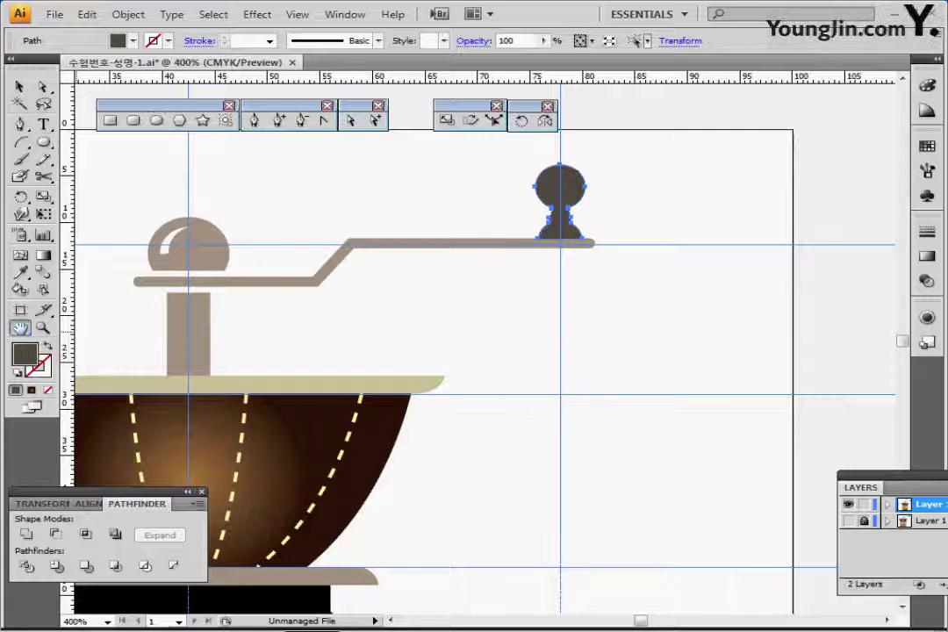
double_click(19, 327)
left_click_drag(491, 389, 427, 389)
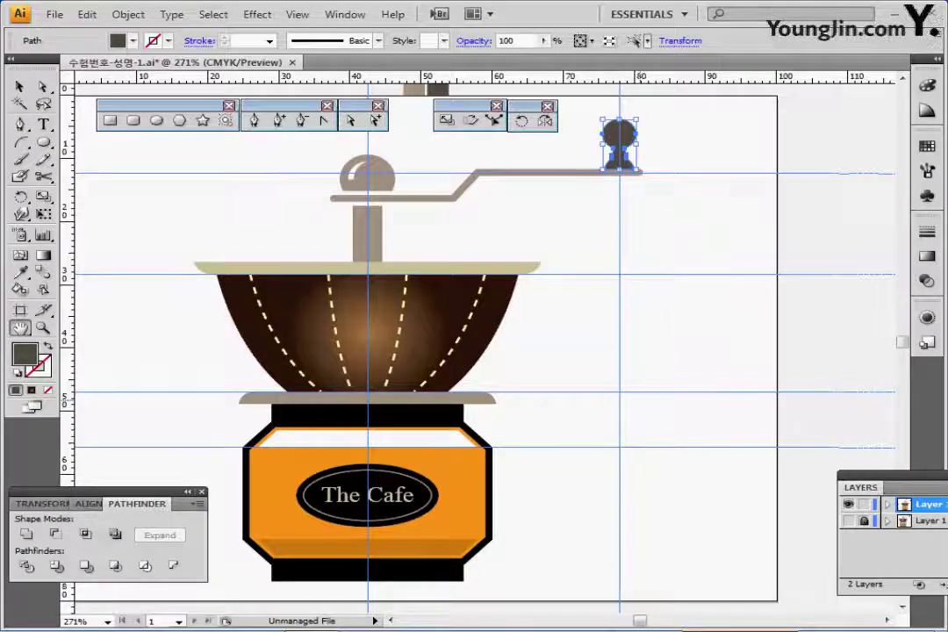
key("ctrl+semicolon")
key("ctrl+shift+a")
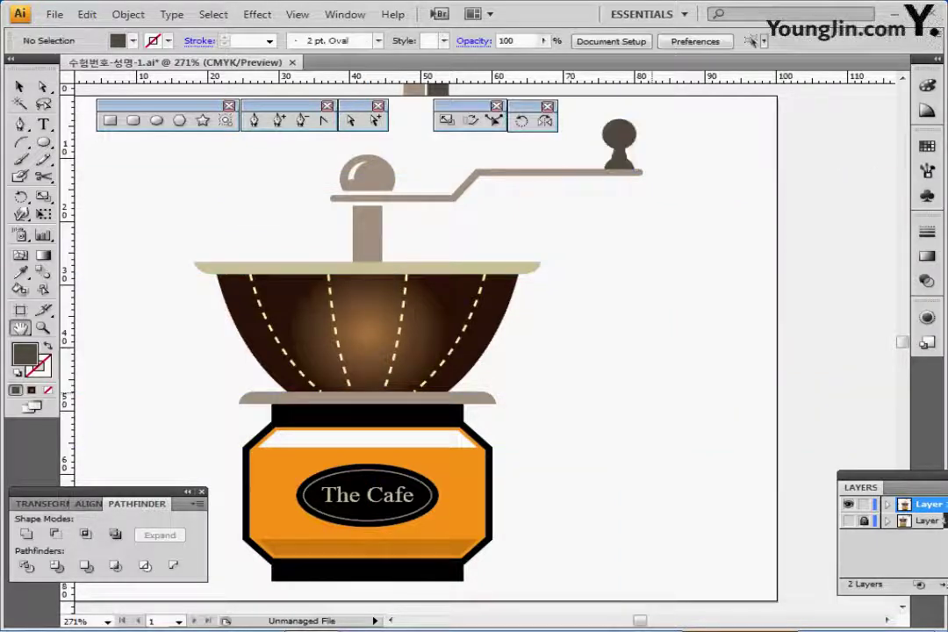